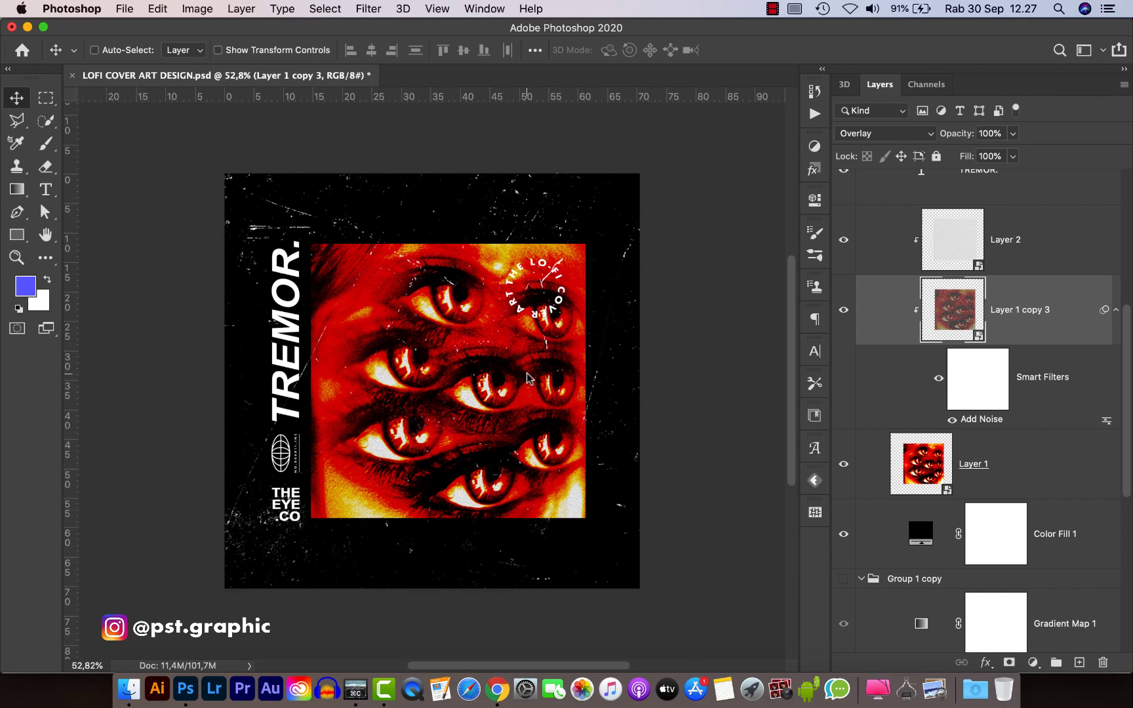
# - Create a new 2000 × 2000 px document at 72 pixels/inch in RGB Color with a white background
pyautogui.click(125, 8)
pyautogui.click(139, 28)
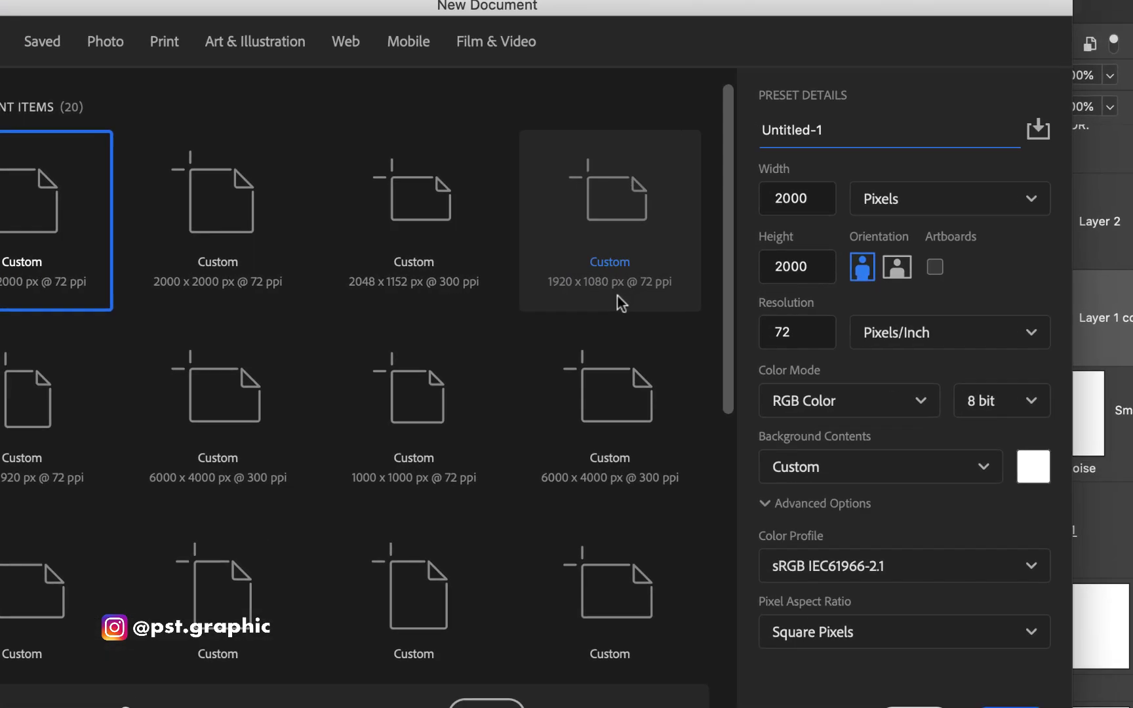
pyautogui.moveTo(820, 201); pyautogui.dragTo(759, 202)
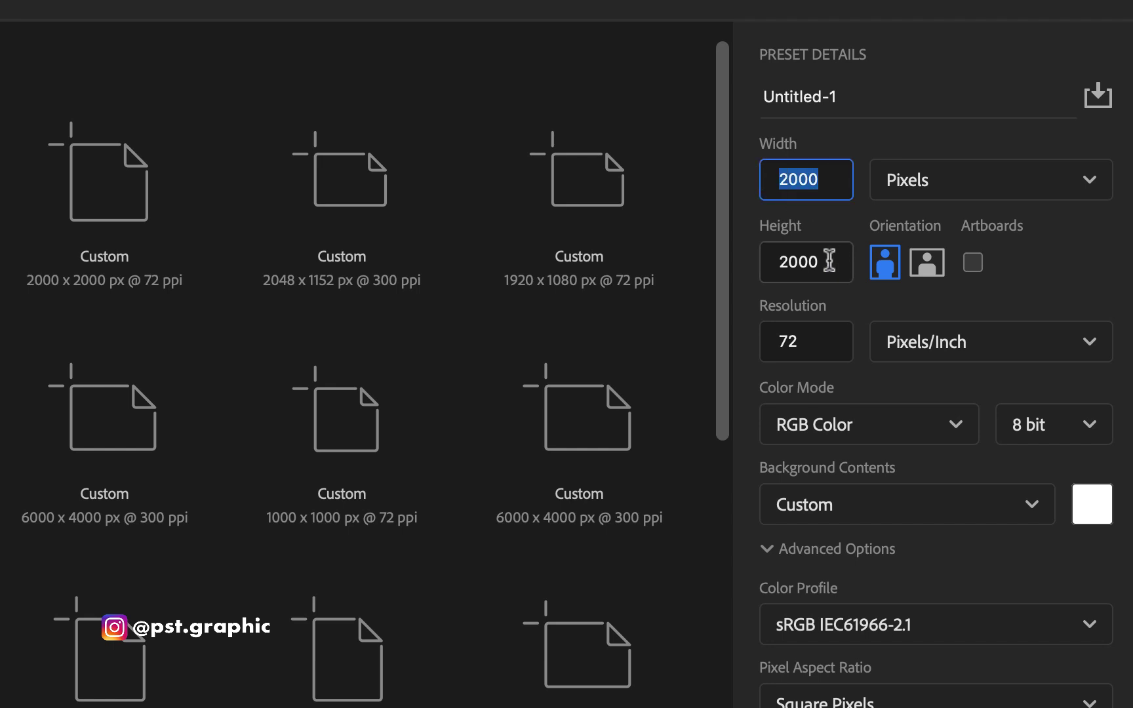
pyautogui.moveTo(829, 261); pyautogui.dragTo(759, 256)
pyautogui.moveTo(810, 335); pyautogui.dragTo(780, 340)
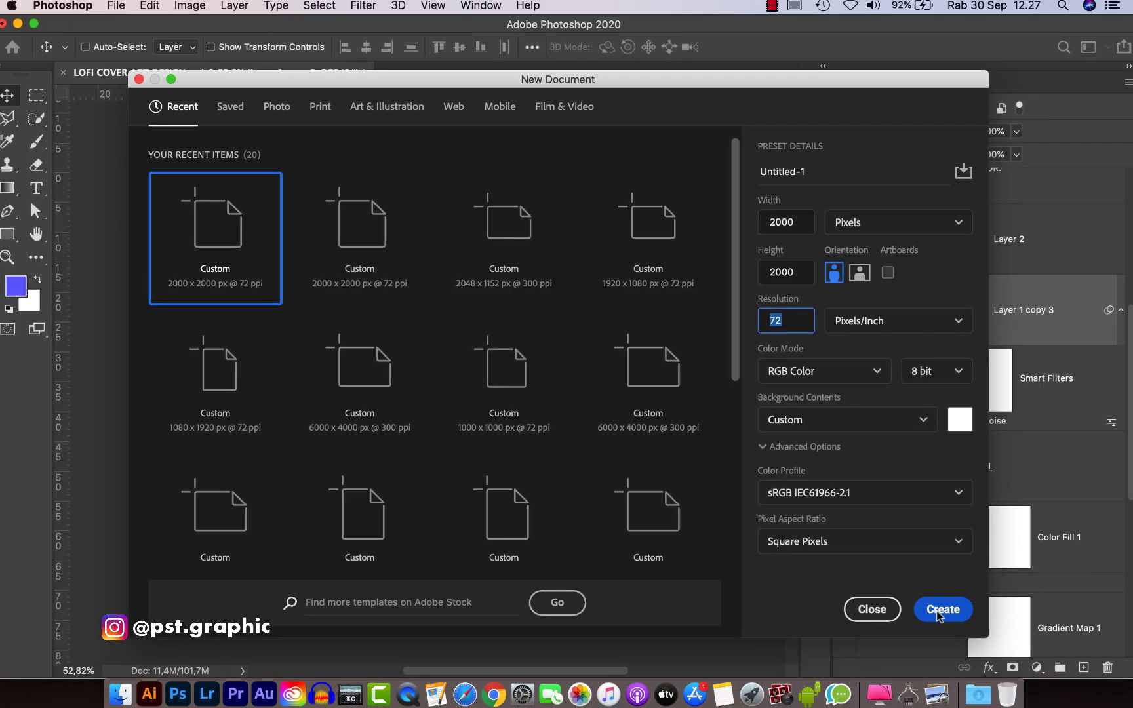
pyautogui.click(938, 610)
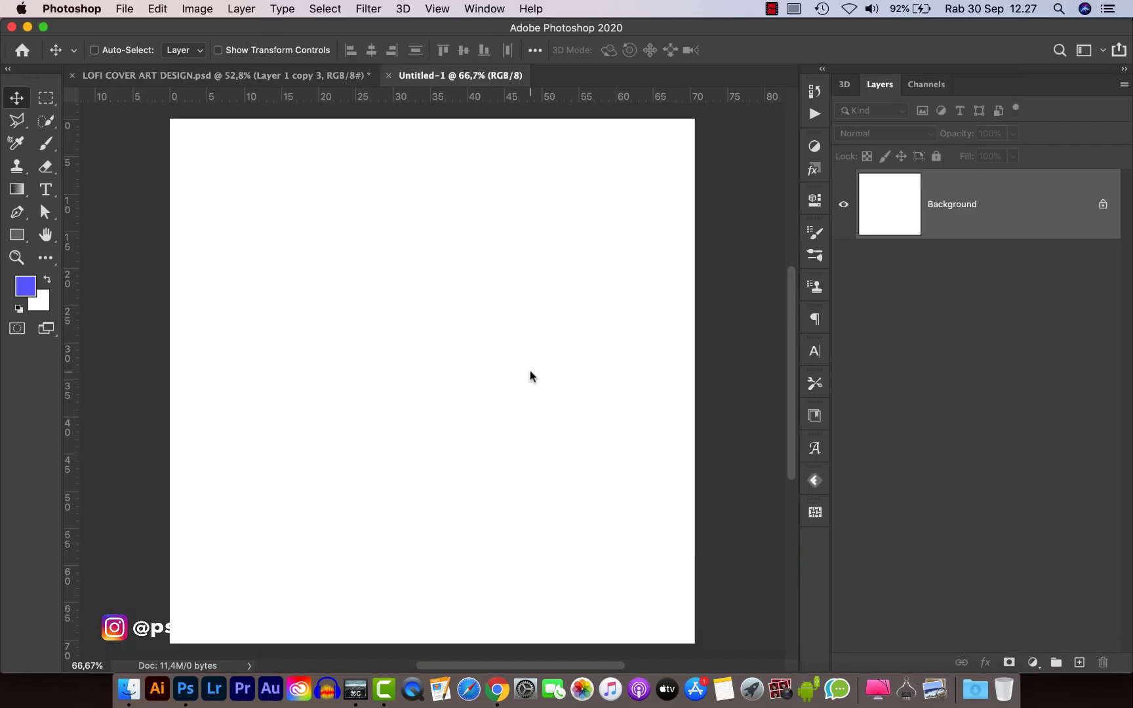
# - Add a black (000000) Solid Color fill layer above the Background
pyautogui.scroll(-3, 530, 376)
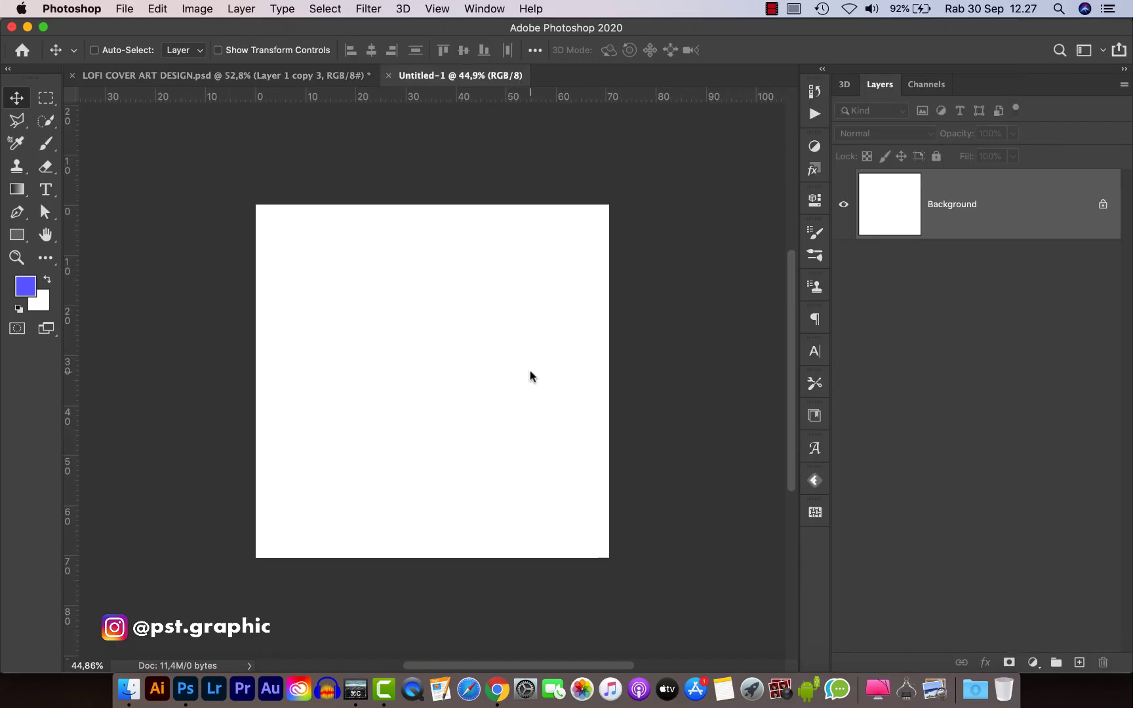
pyautogui.click(1033, 664)
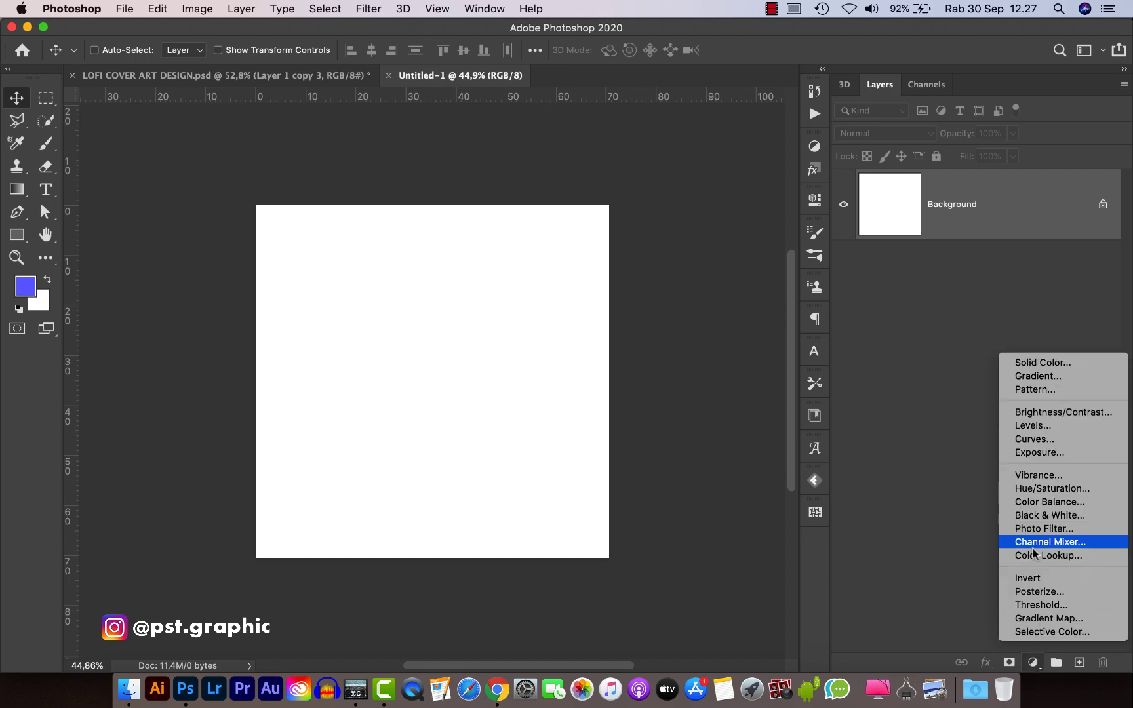
pyautogui.click(1035, 362)
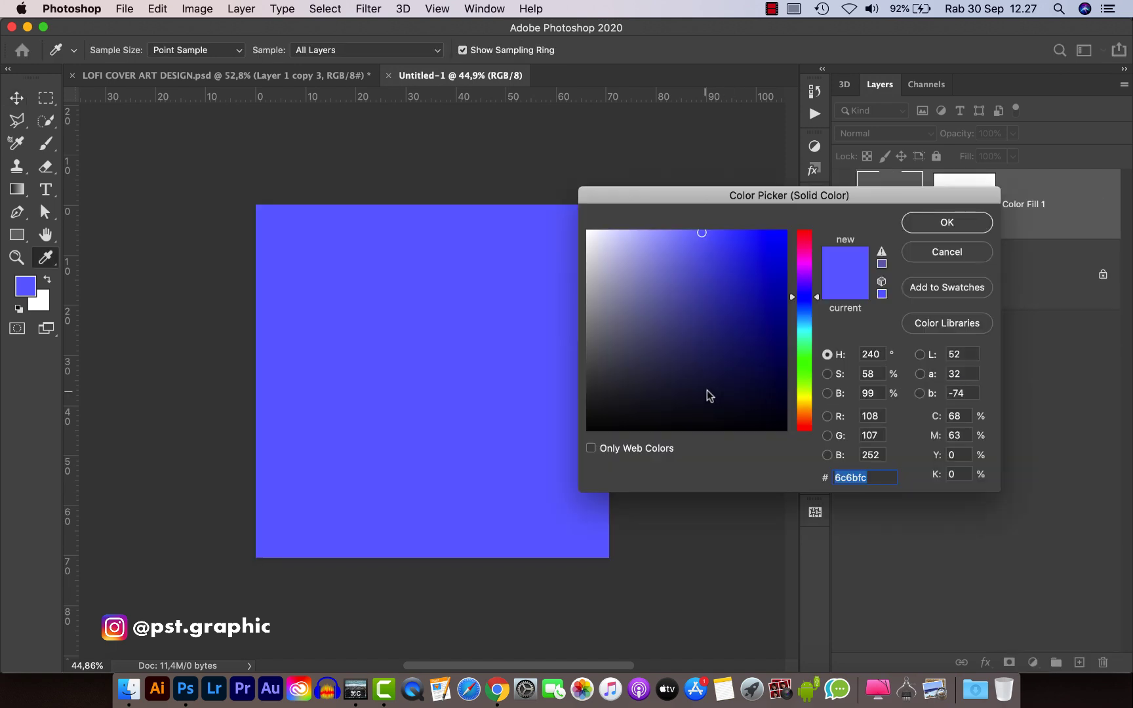
pyautogui.moveTo(720, 396); pyautogui.dragTo(555, 460)
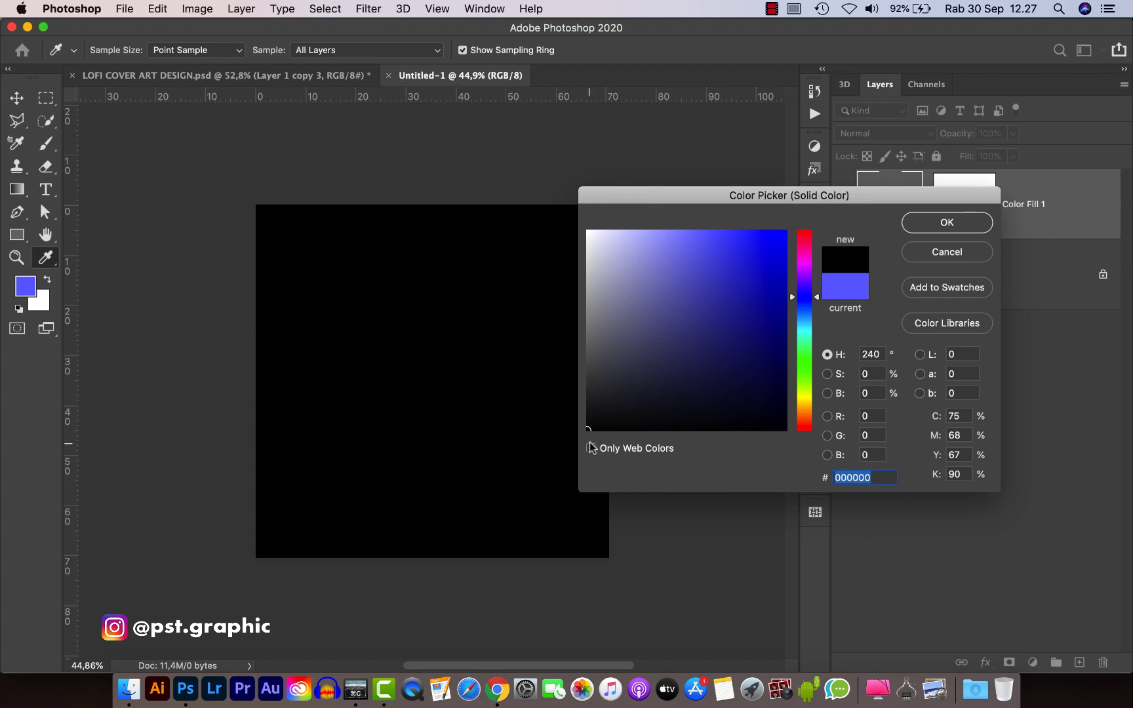
pyautogui.click(926, 224)
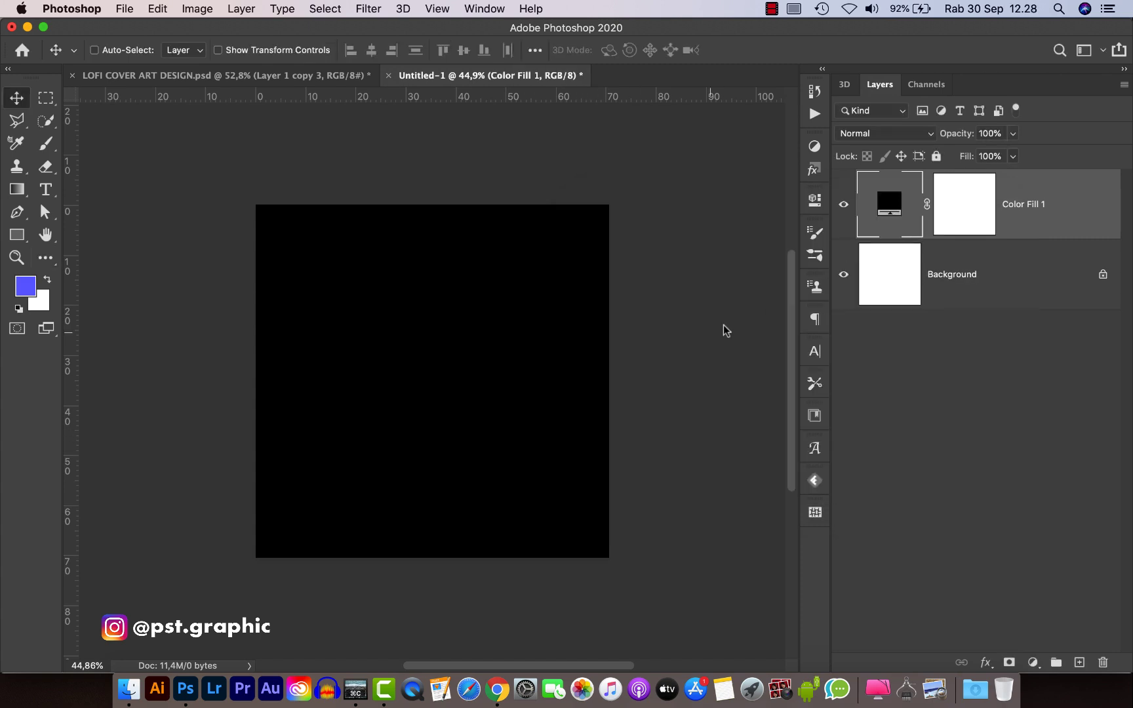
# - Place the woman's portrait photo in the document, scaled to about 1020% and positioned so one eye lies in the canvas's lower half
pyautogui.click(129, 688)
pyautogui.click(854, 260)
pyautogui.moveTo(853, 260); pyautogui.dragTo(200, 393)
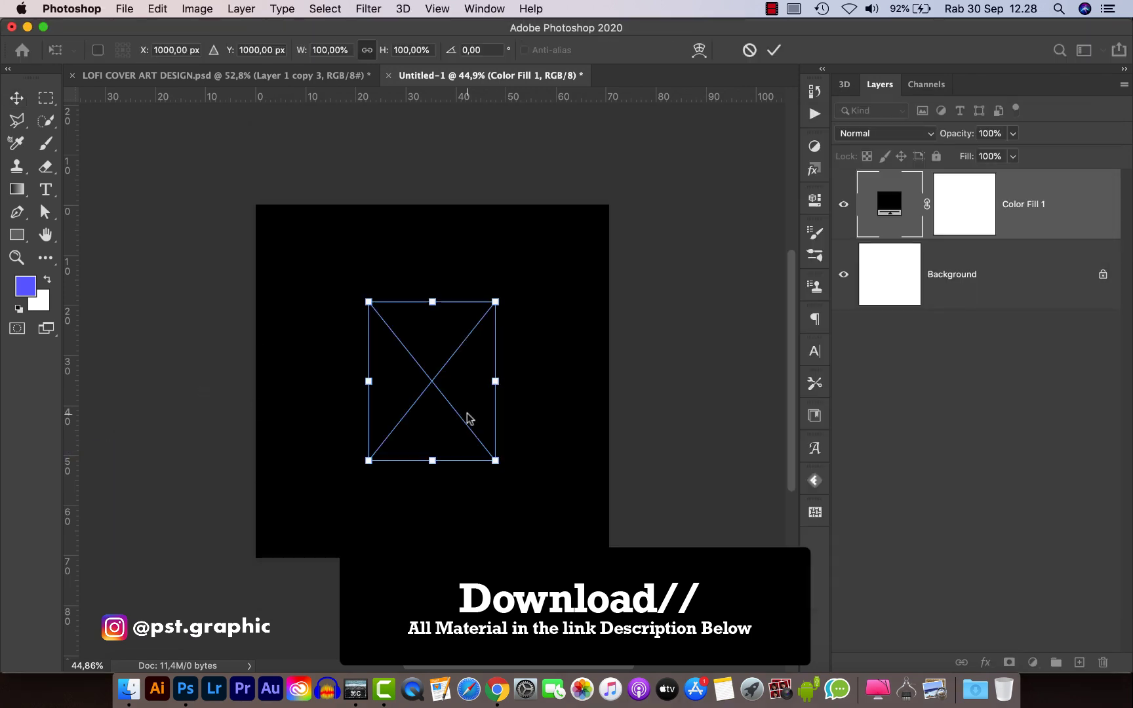
pyautogui.moveTo(496, 303); pyautogui.dragTo(670, 165)
pyautogui.moveTo(341, 492); pyautogui.dragTo(219, 647)
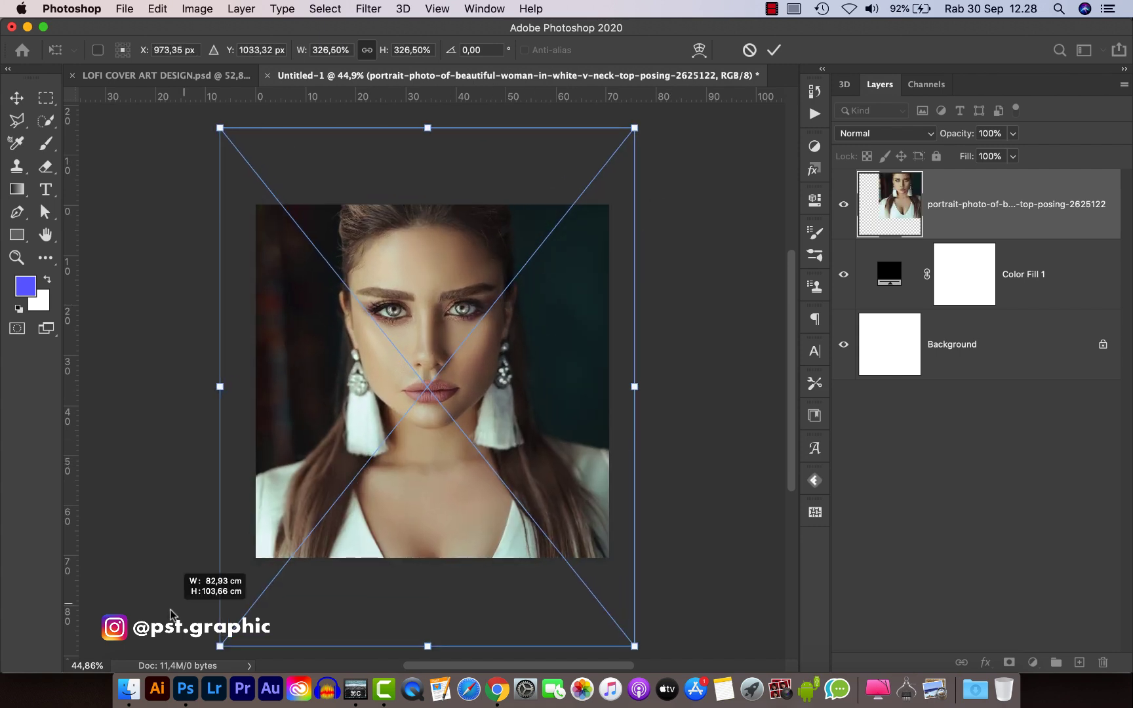
pyautogui.moveTo(428, 395); pyautogui.dragTo(554, 544)
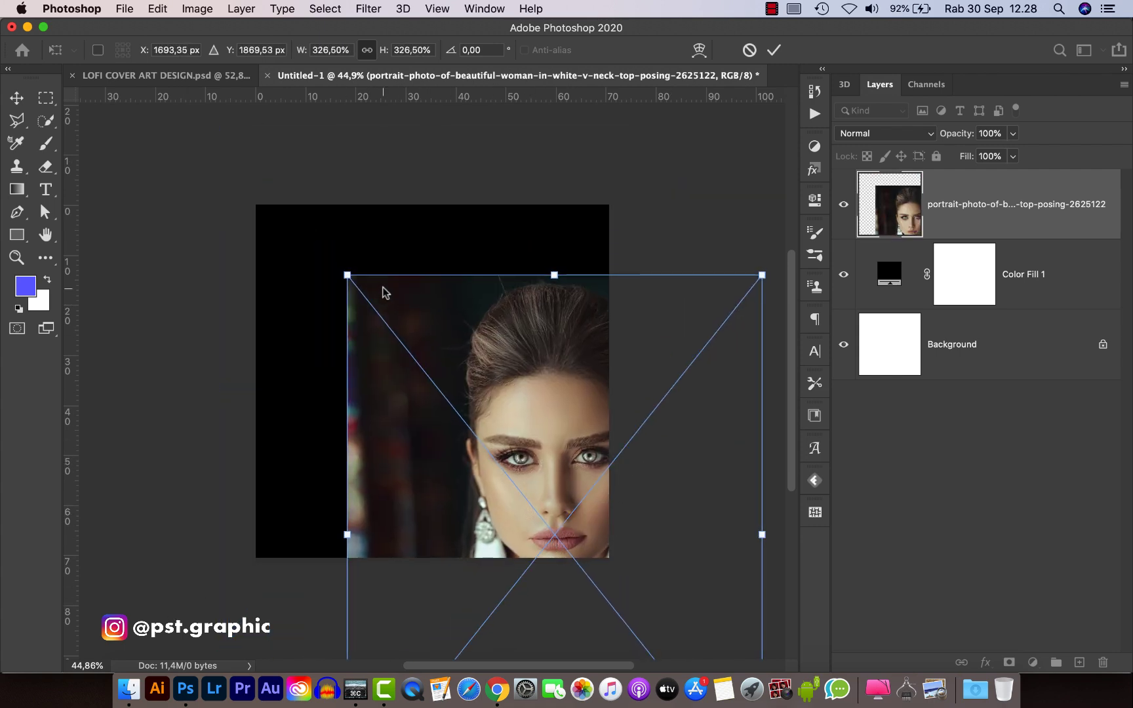
pyautogui.moveTo(347, 276); pyautogui.dragTo(190, 149)
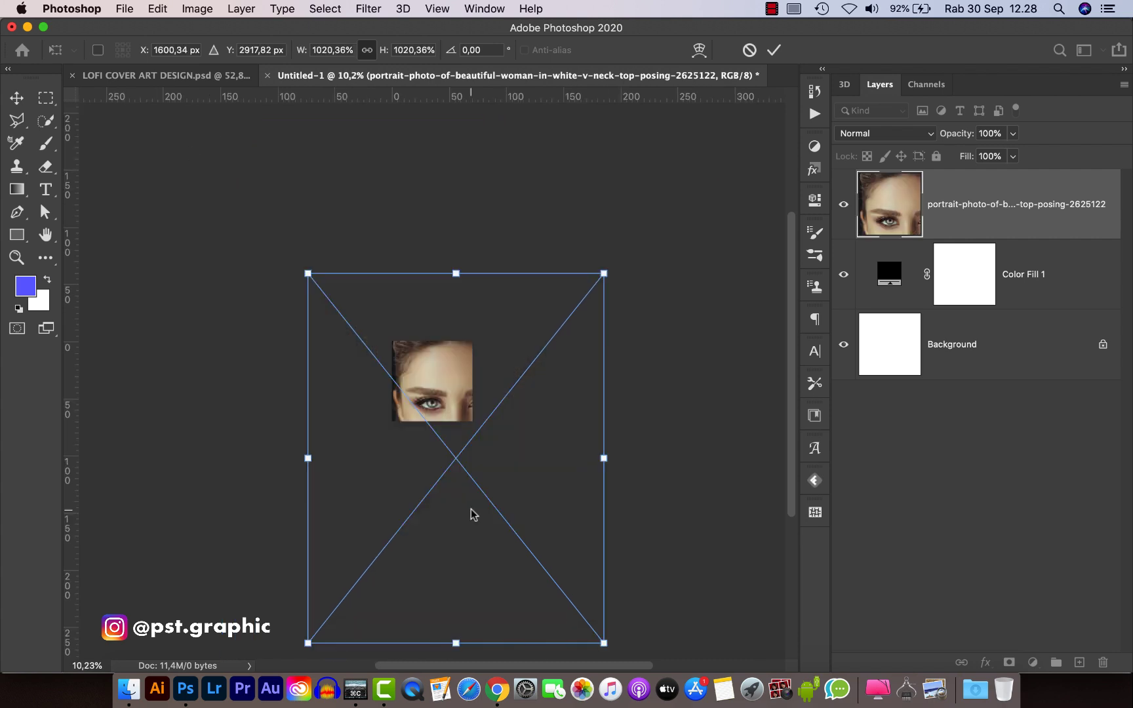
pyautogui.press('Return')
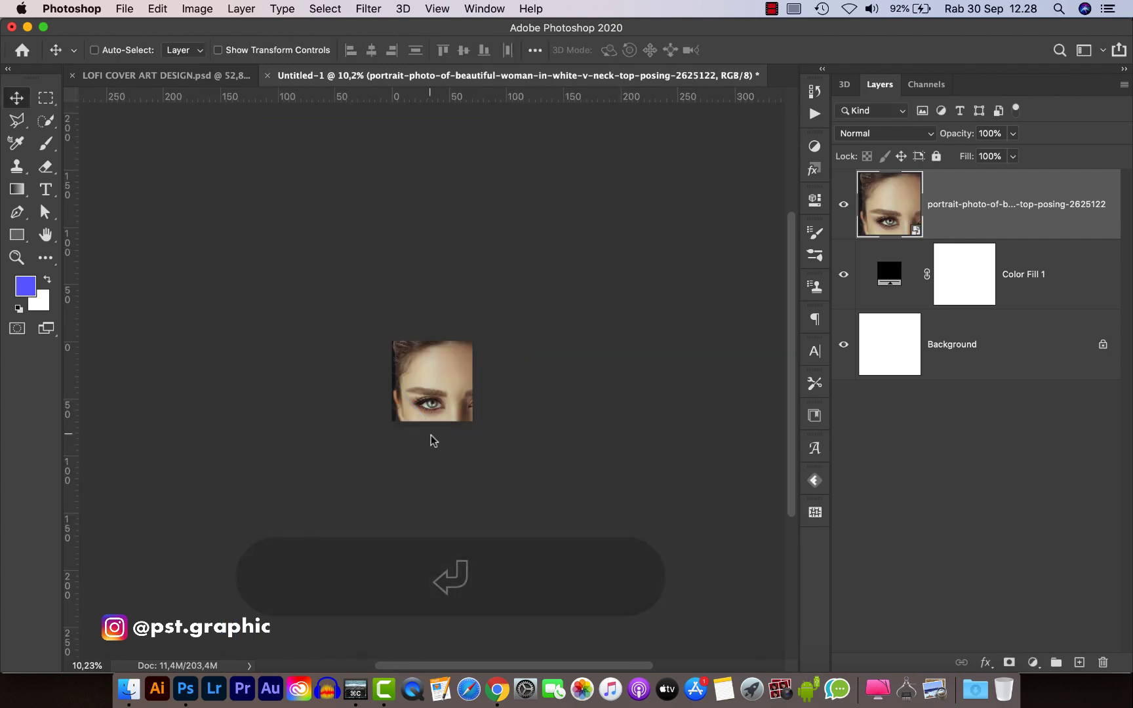
# - Copy the canvas area of the portrait onto a new layer and delete the original placed portrait layer
pyautogui.press('super+plus')
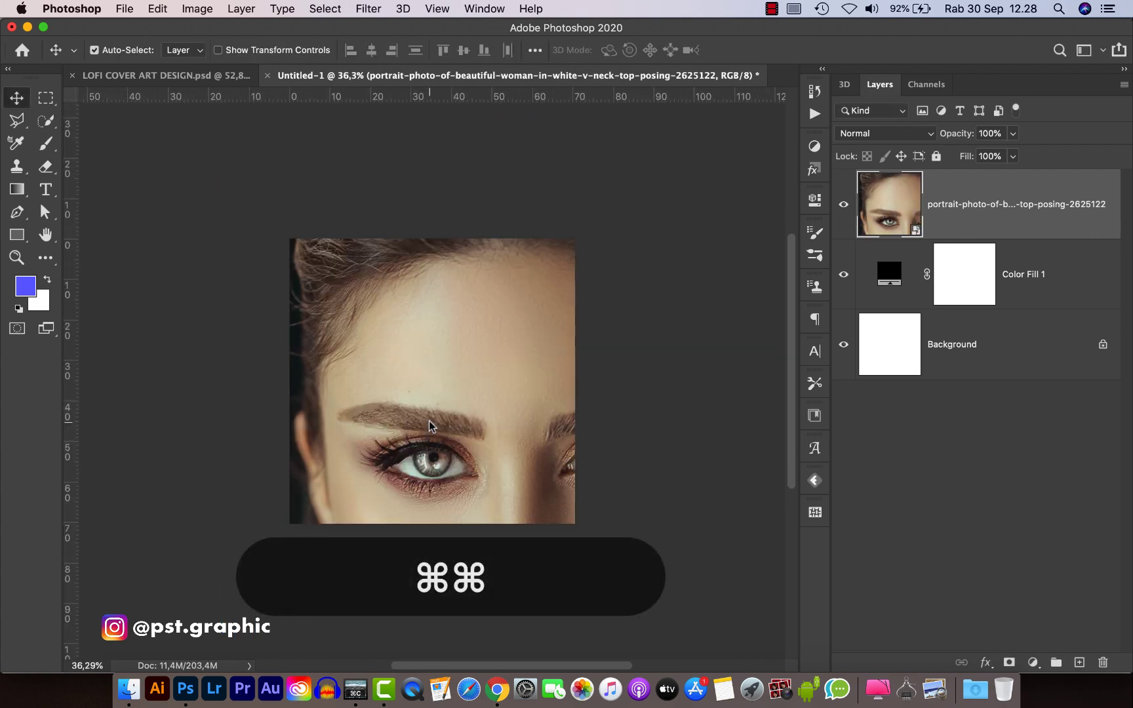
pyautogui.press('super+a')
pyautogui.press('super+j')
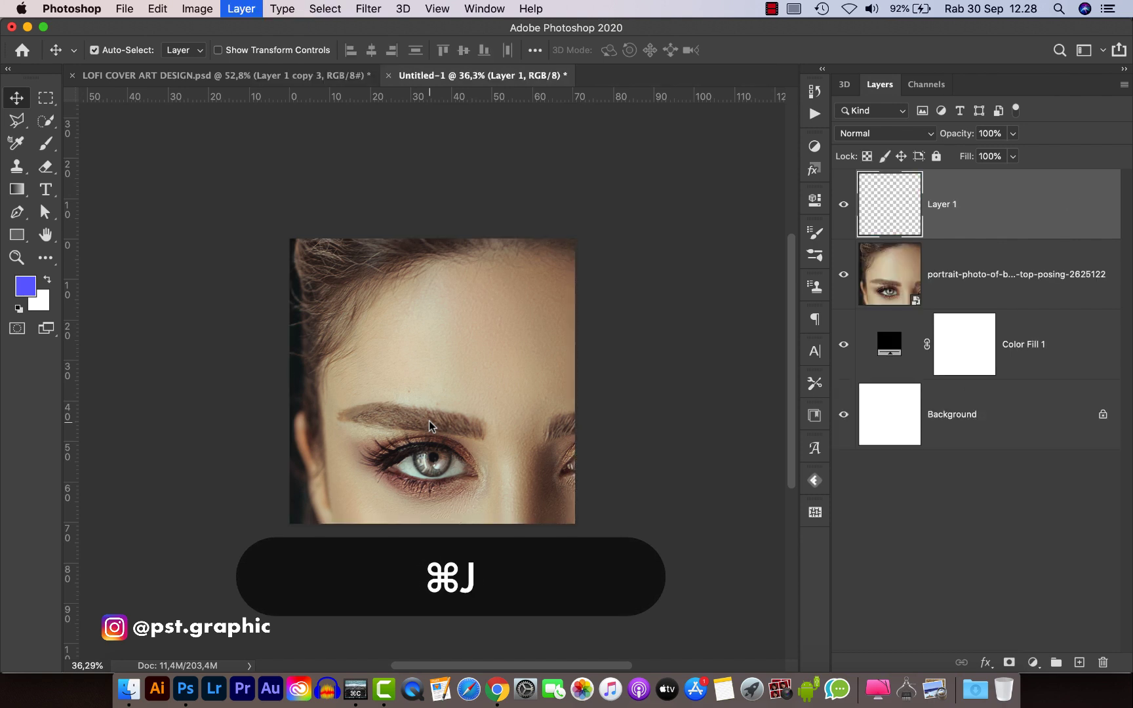
pyautogui.click(1008, 258)
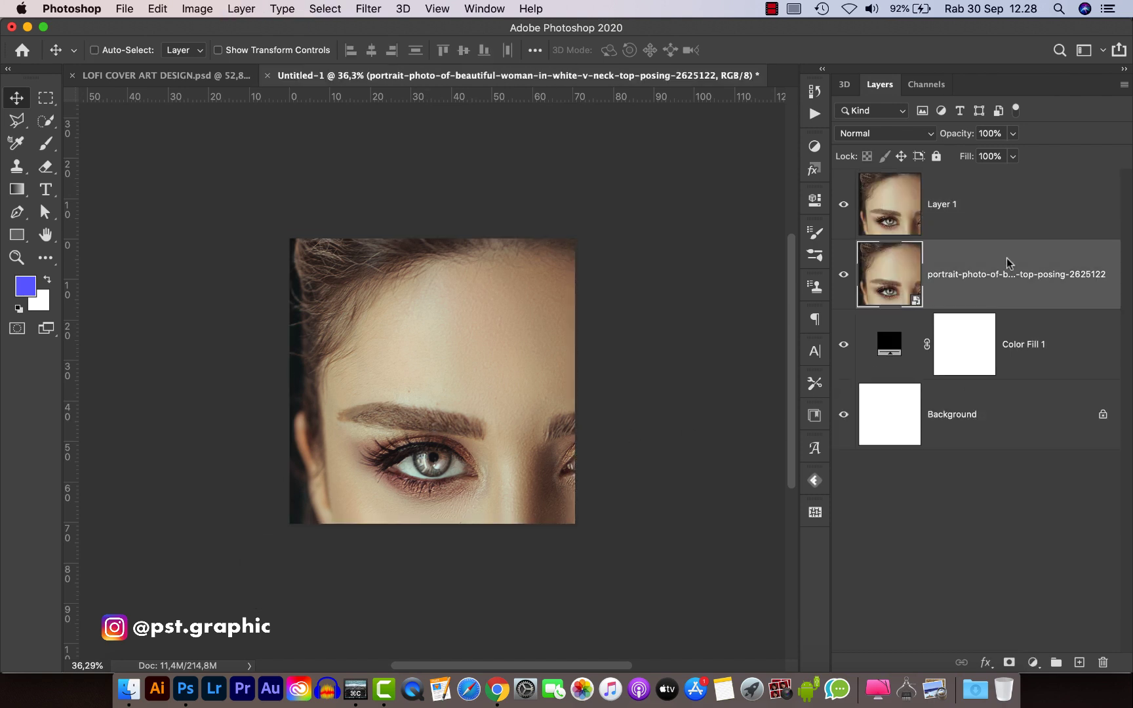
pyautogui.press('BackSpace')
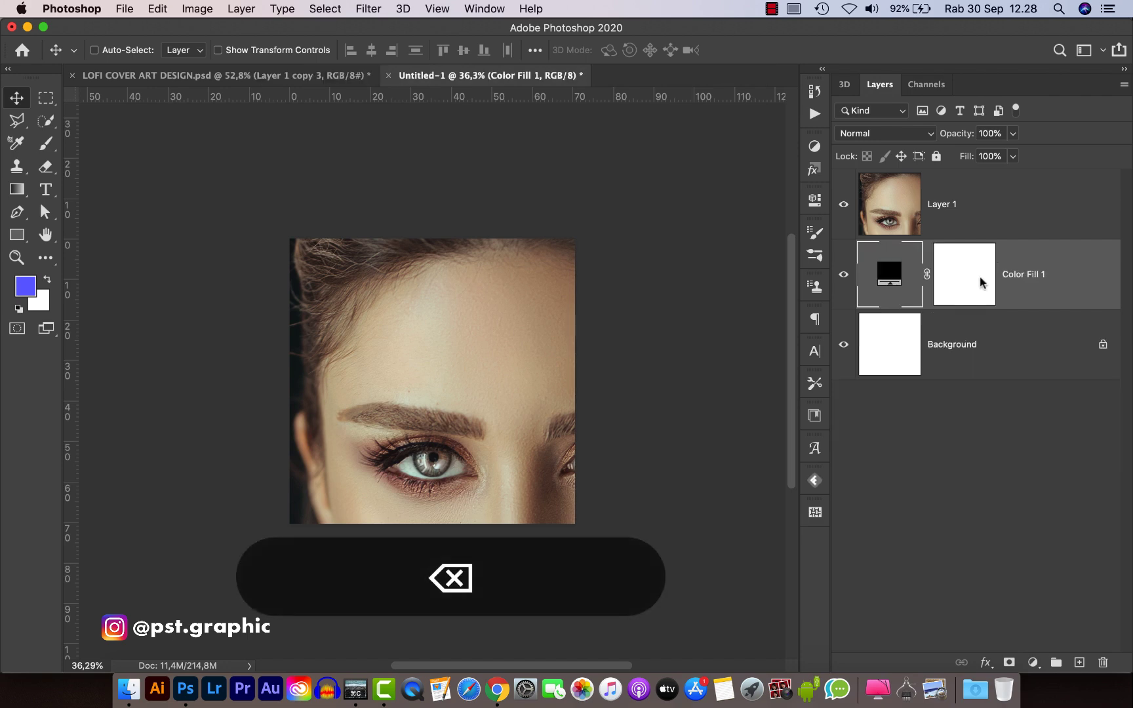
# - On Layer 1, use the Clone Stamp with a 700 px brush to clone the eye onto the outer end of the eyebrow
pyautogui.click(987, 221)
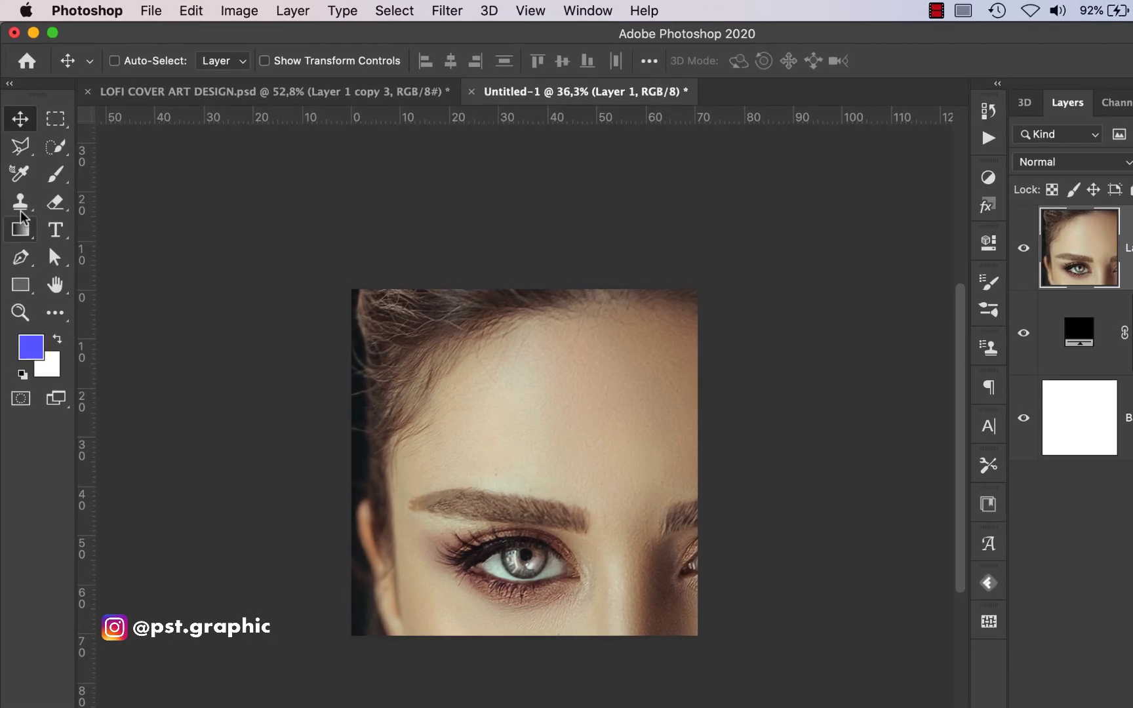
pyautogui.click(17, 168)
pyautogui.rightClick(28, 282)
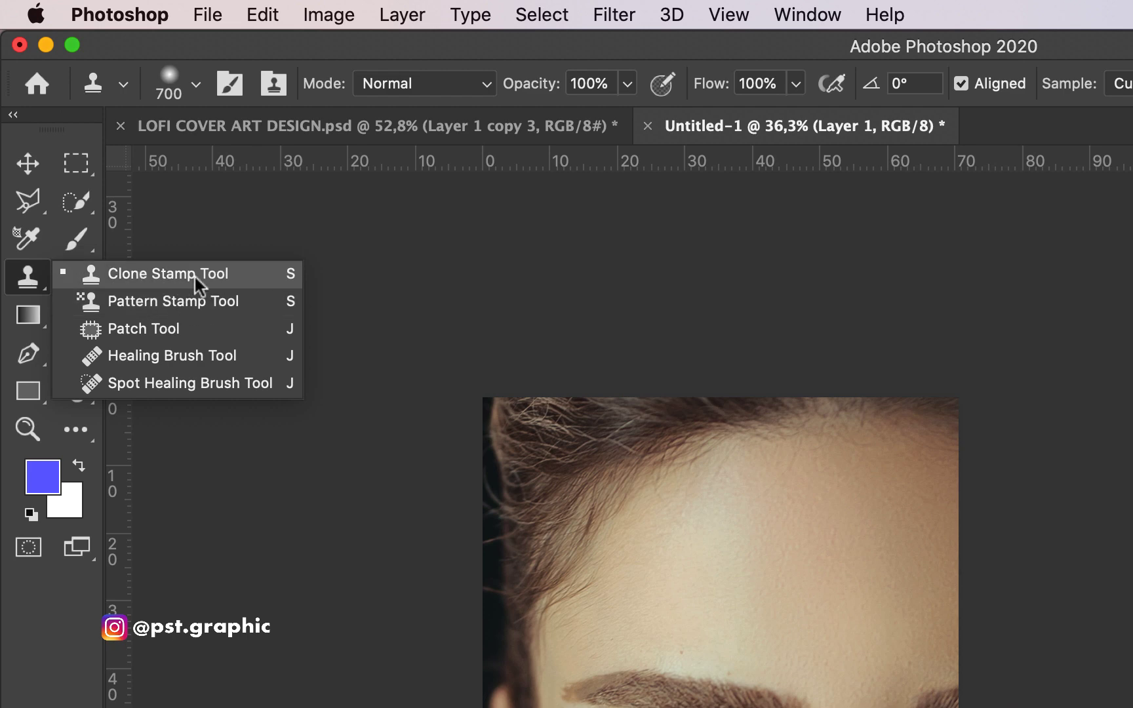
pyautogui.click(167, 274)
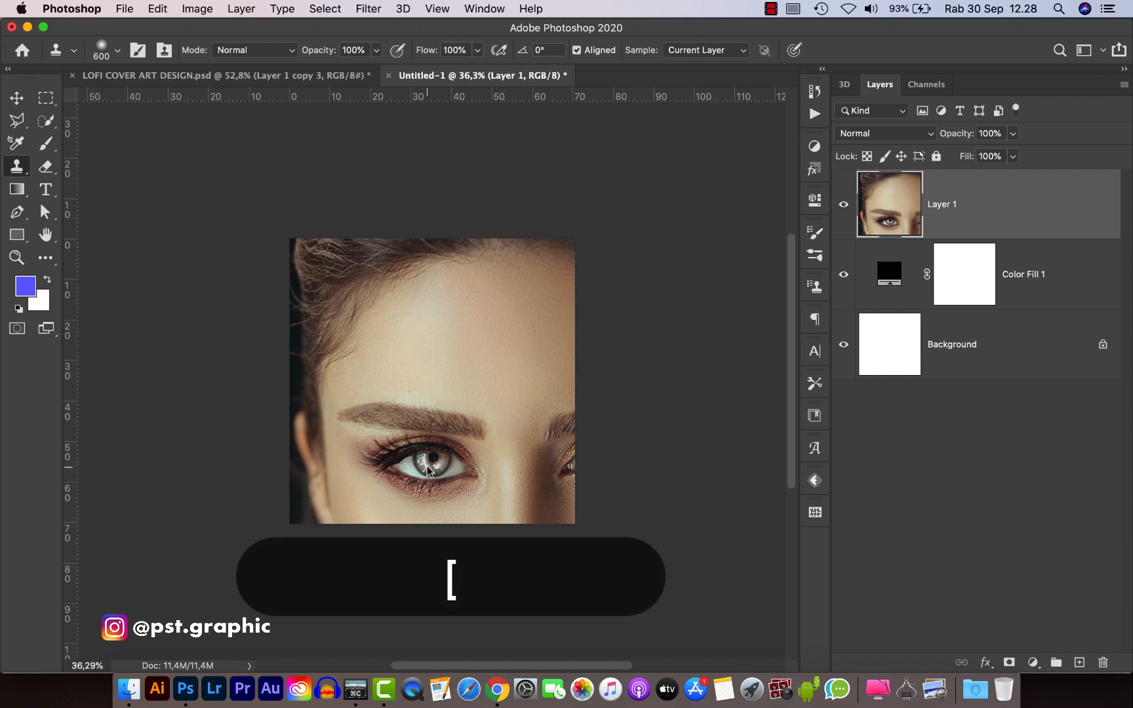
pyautogui.press(']')
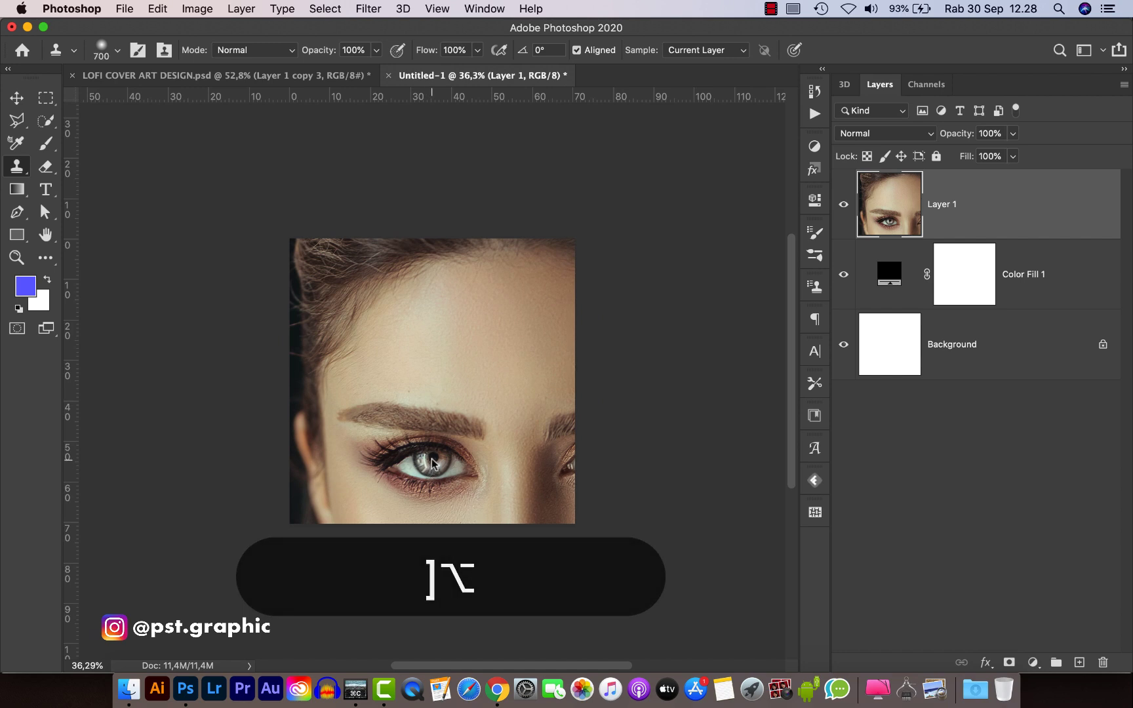
pyautogui.keyDown('alt'); pyautogui.click(432, 460); pyautogui.keyUp('alt')
pyautogui.click(358, 426)
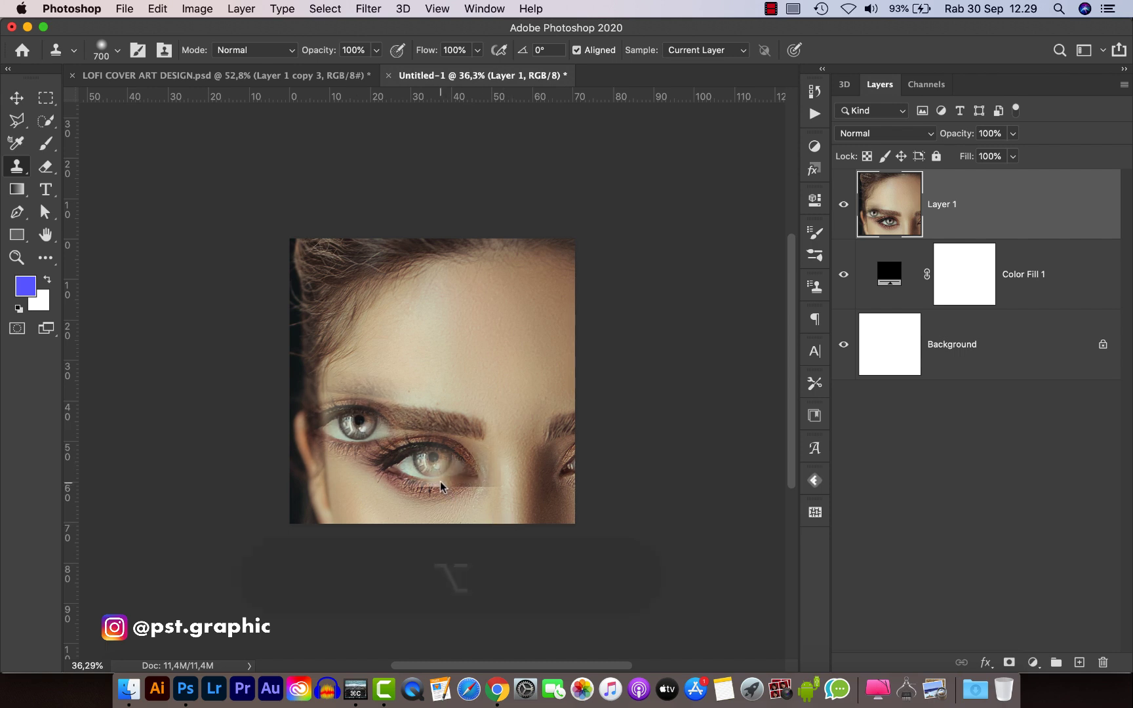
# - Clone the original eye onto the inner end of the eyebrow and onto the forehead just above it
pyautogui.press('alt')
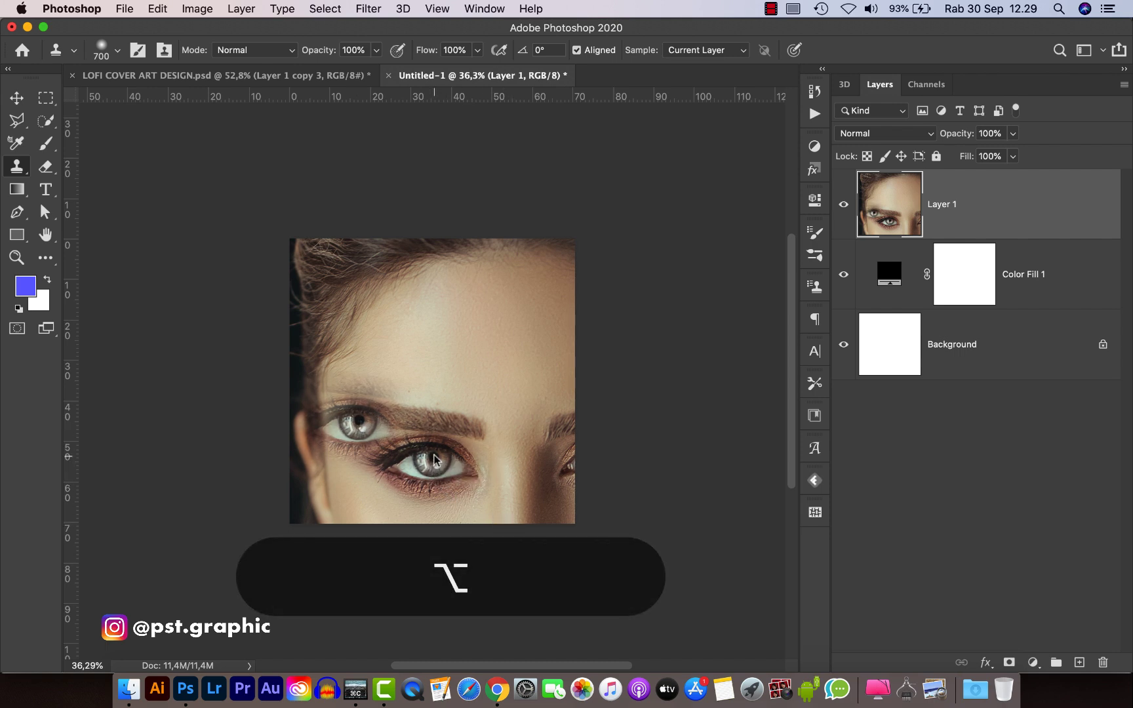
pyautogui.keyDown('alt'); pyautogui.click(433, 460); pyautogui.keyUp('alt')
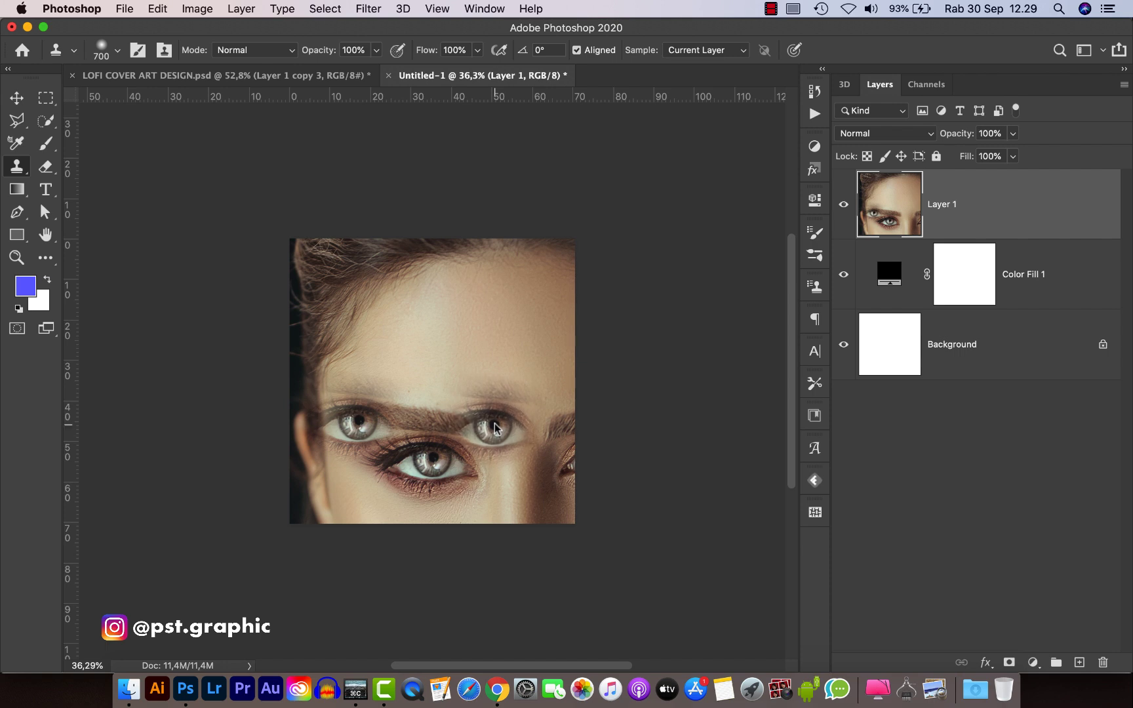
pyautogui.click(494, 428)
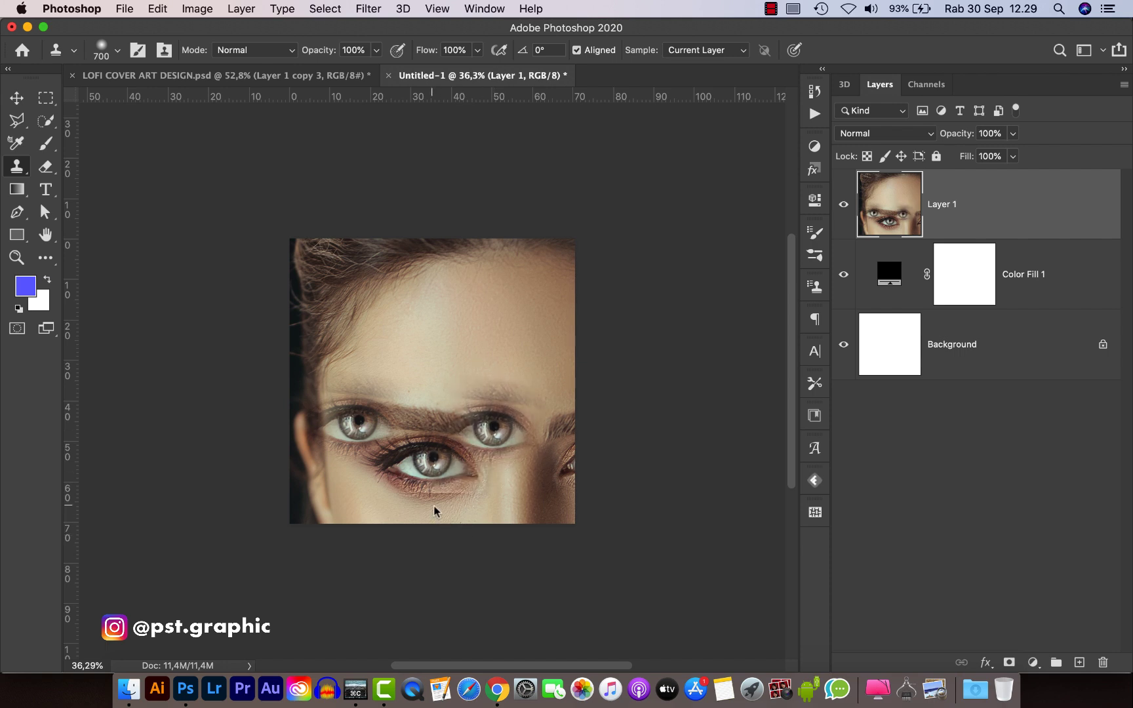
pyautogui.keyDown('alt'); pyautogui.click(438, 459); pyautogui.keyUp('alt')
pyautogui.click(478, 386)
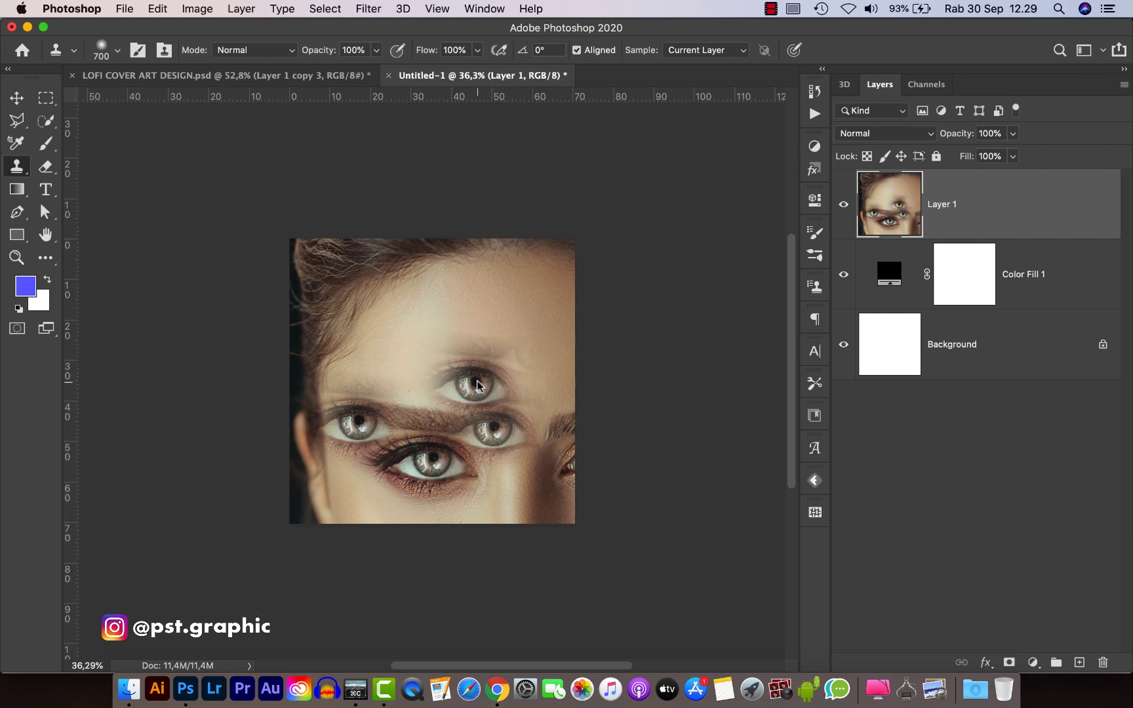
# - Clone the original eye three more times: on the forehead's left side, at the top centre, and over the middle of the eyebrow
pyautogui.keyDown('alt'); pyautogui.click(434, 463); pyautogui.keyUp('alt')
pyautogui.click(378, 381)
pyautogui.keyDown('alt'); pyautogui.click(434, 463); pyautogui.keyUp('alt')
pyautogui.click(429, 352)
pyautogui.keyDown('alt'); pyautogui.click(435, 463); pyautogui.keyUp('alt')
pyautogui.click(431, 428)
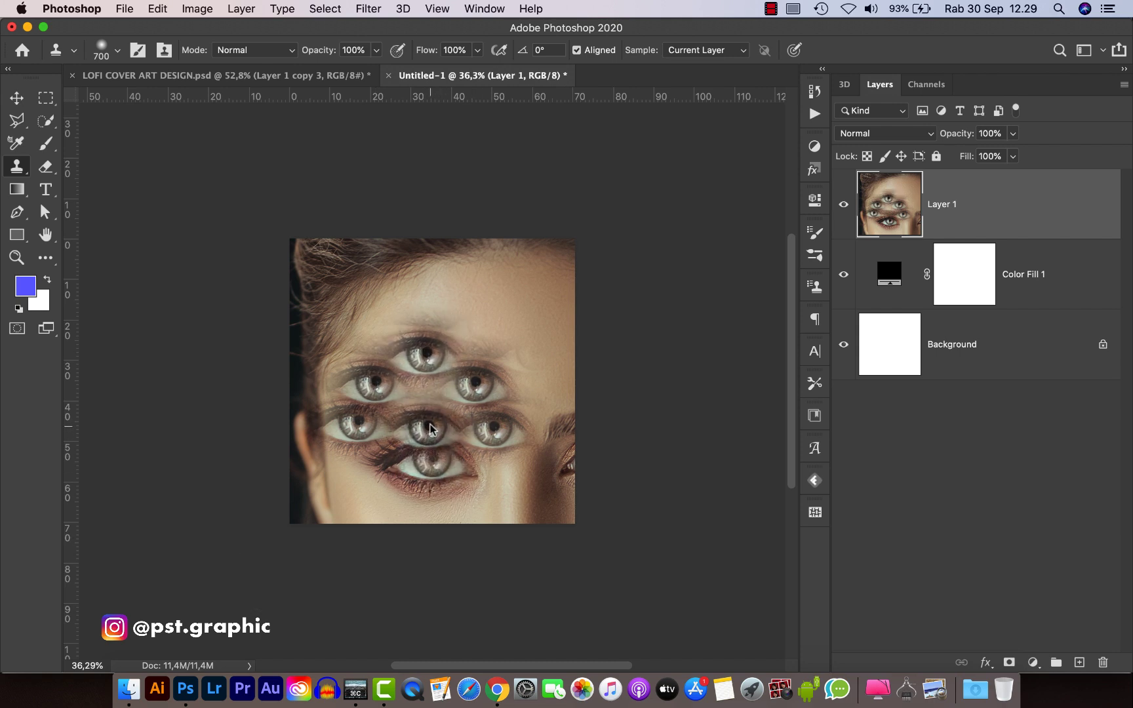
pyautogui.click(426, 419)
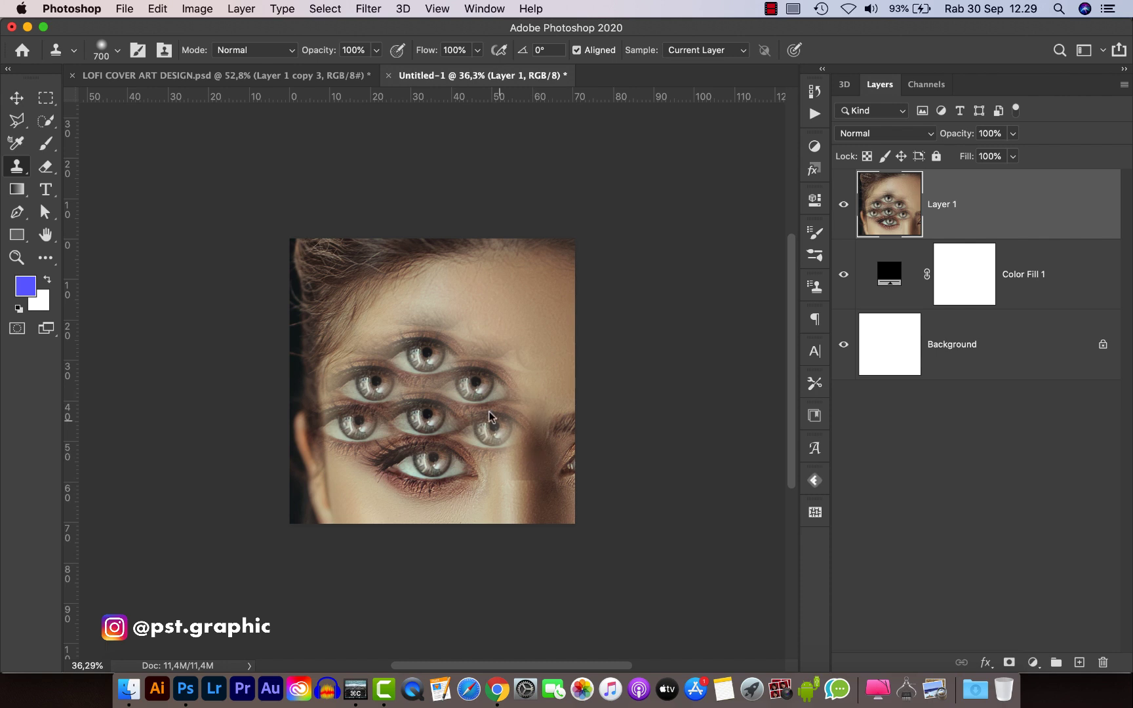
# - Transform Layer 1 to about 150% wide and 136% high, rotated about 3° with distorted corners so the cloned eyes fill the canvas
pyautogui.click(19, 98)
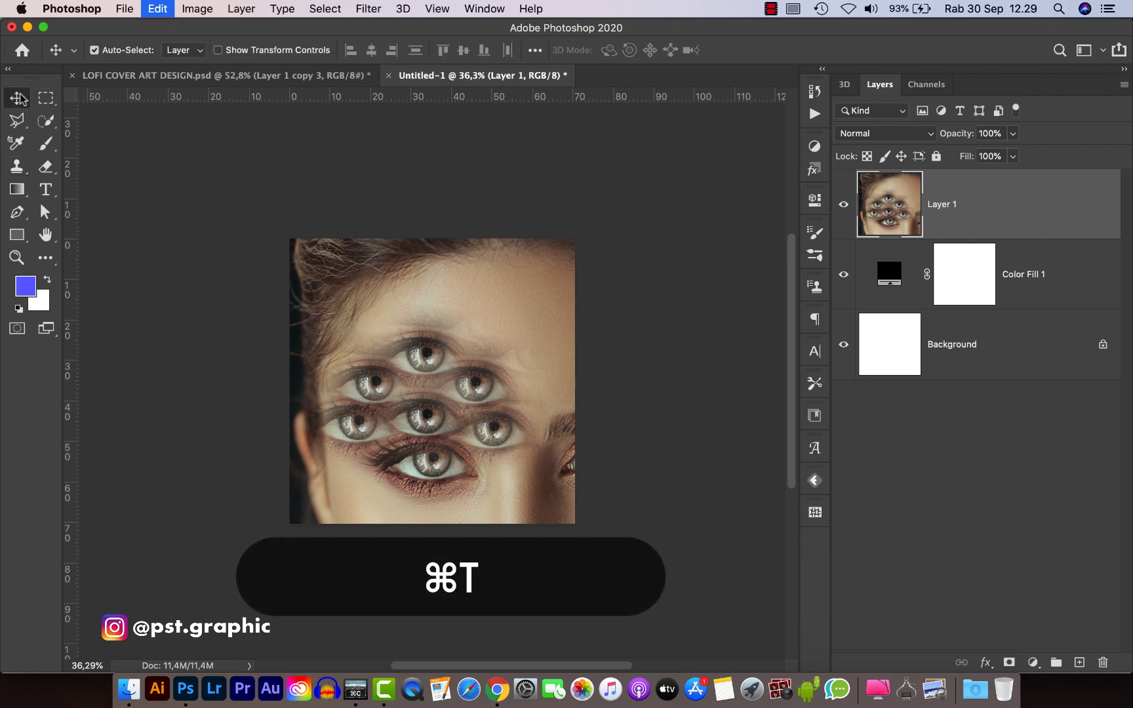
pyautogui.press('super+t')
pyautogui.moveTo(290, 522); pyautogui.dragTo(269, 543)
pyautogui.moveTo(574, 544); pyautogui.dragTo(599, 569)
pyautogui.moveTo(542, 488); pyautogui.dragTo(544, 448)
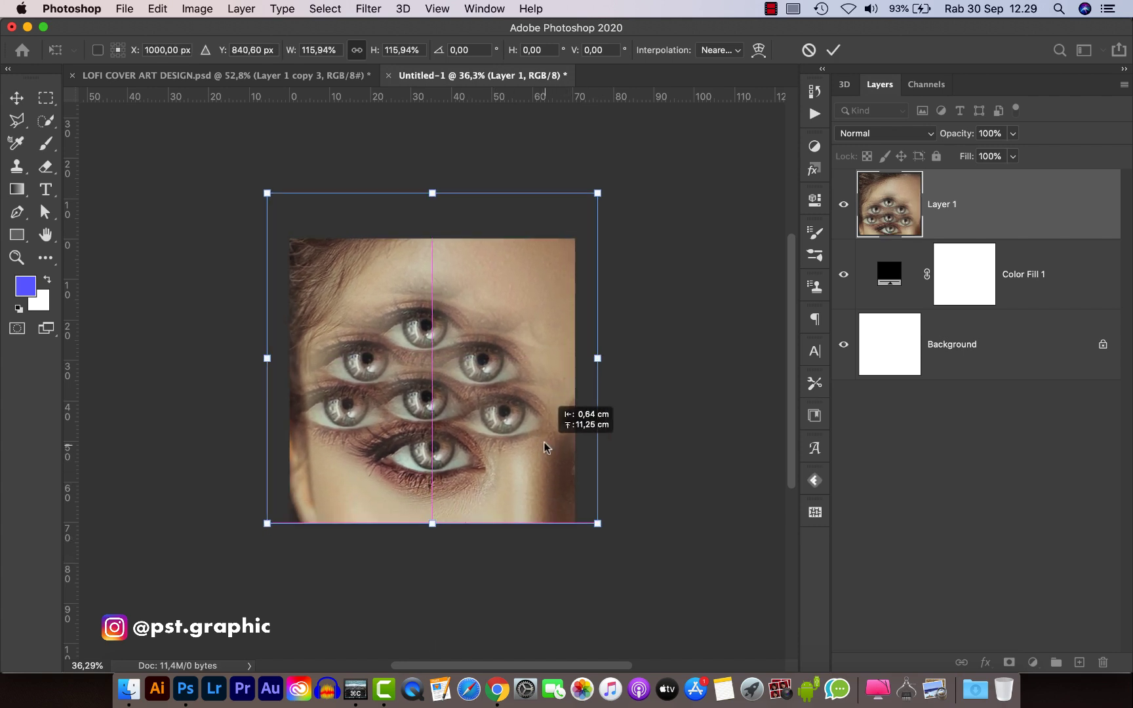
pyautogui.moveTo(598, 524); pyautogui.dragTo(655, 539)
pyautogui.moveTo(267, 524)
pyautogui.mouseDown()
pyautogui.moveTo(261, 543)
pyautogui.moveTo(256, 525)
pyautogui.mouseUp()
pyautogui.moveTo(596, 195); pyautogui.dragTo(622, 212)
pyautogui.moveTo(404, 460); pyautogui.dragTo(403, 475)
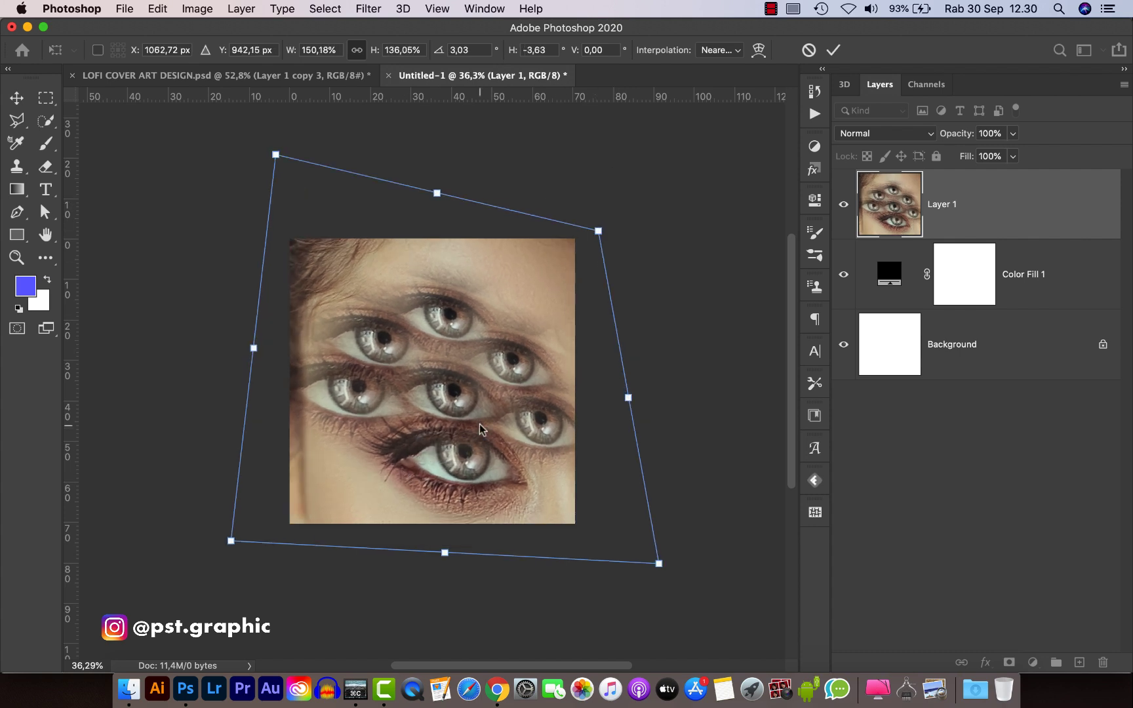
pyautogui.press('Return')
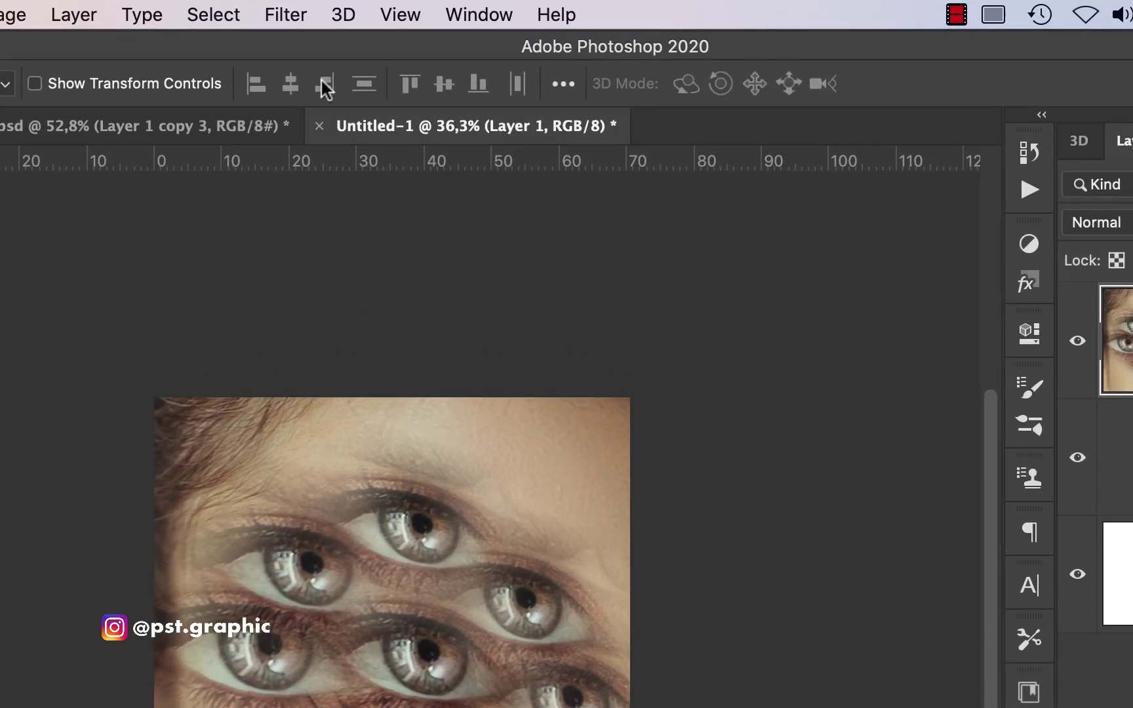
# - Apply a Radial Blur to Layer 1 with amount 5, Spin method and Best quality
pyautogui.click(285, 14)
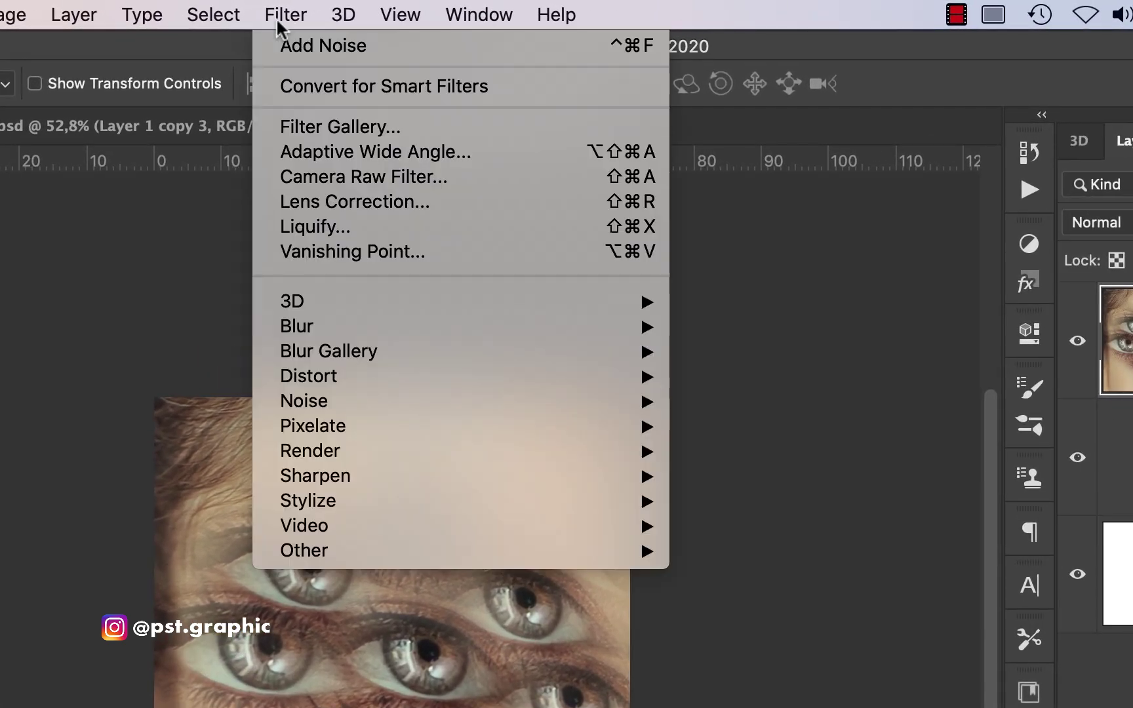
pyautogui.moveTo(480, 341)
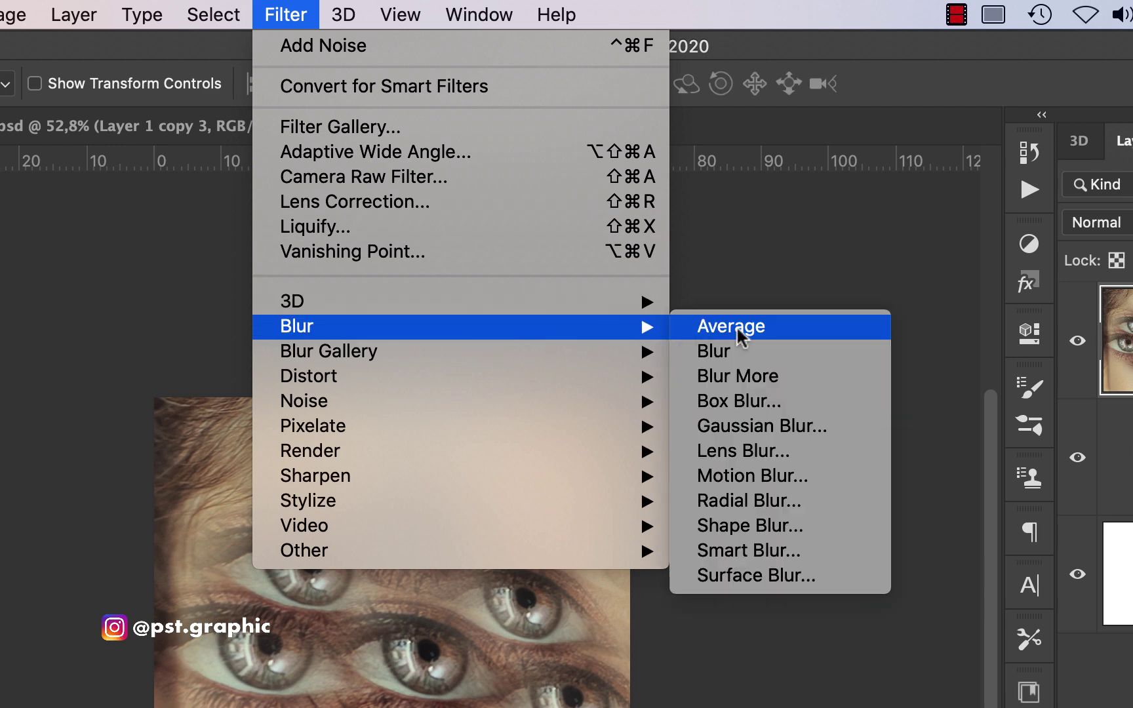
pyautogui.click(760, 502)
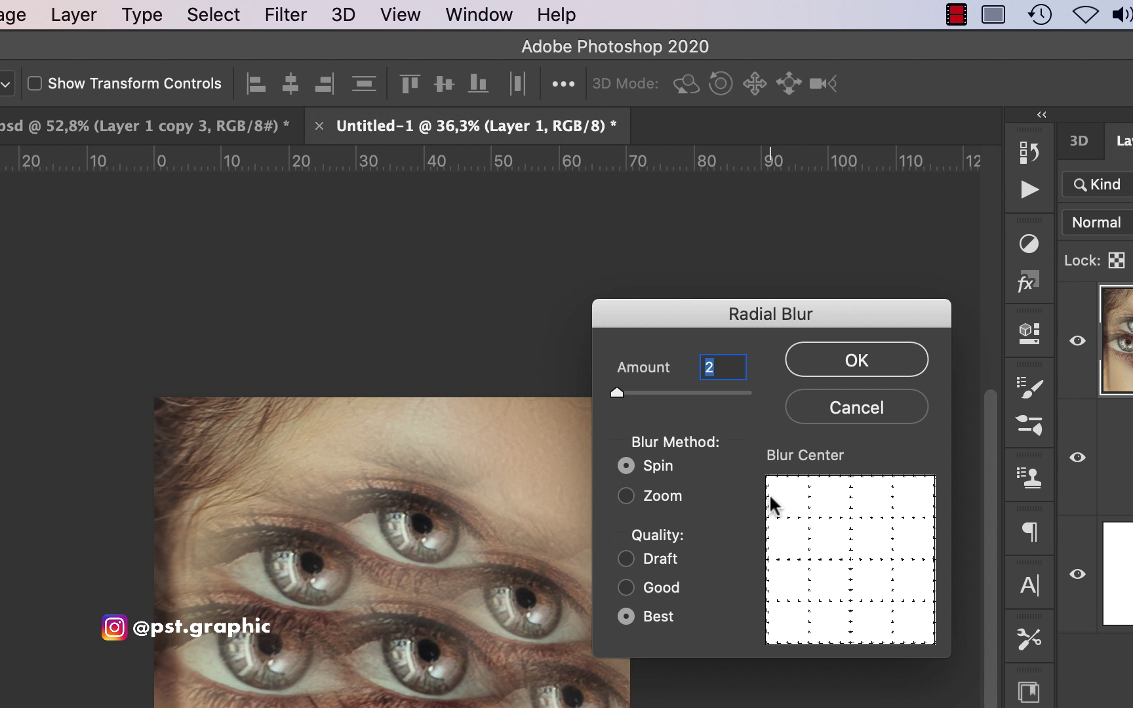
pyautogui.moveTo(618, 393); pyautogui.dragTo(621, 393)
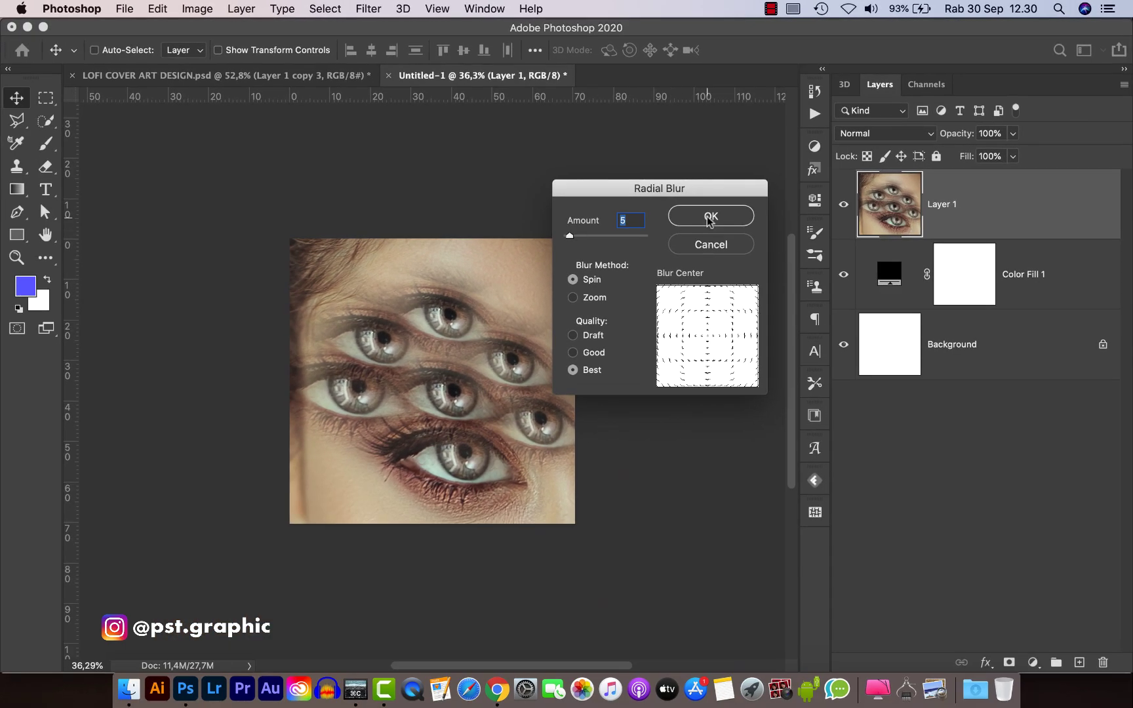
pyautogui.click(853, 369)
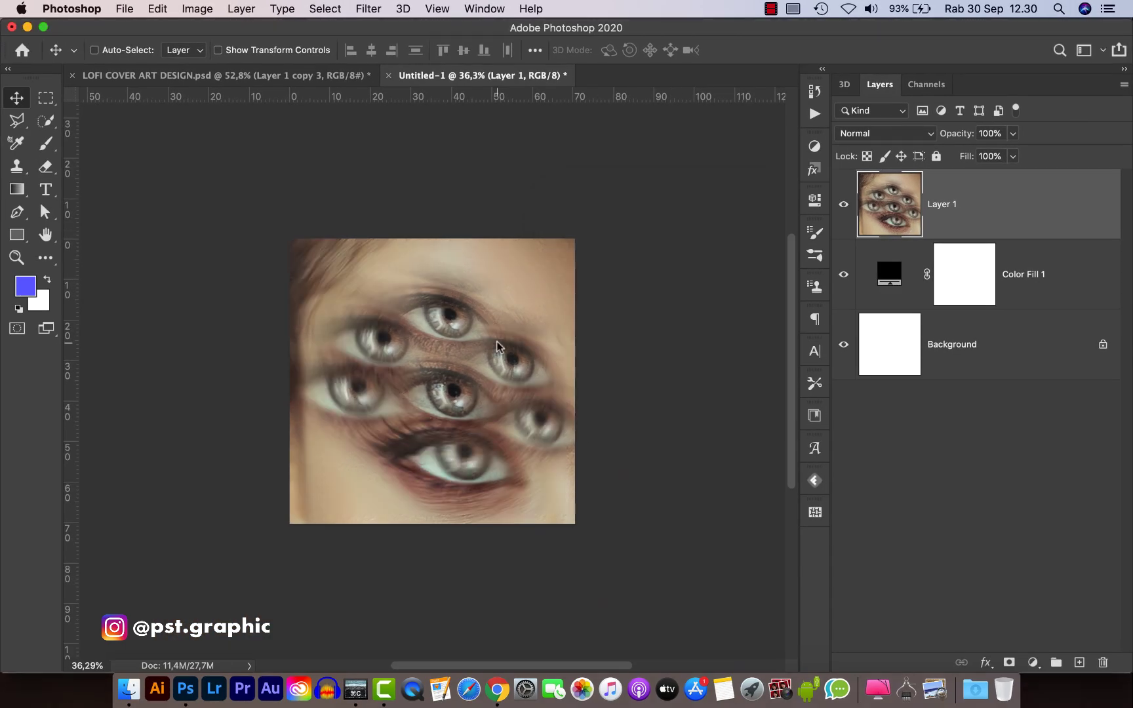
# - Add a Gradient Map adjustment above Layer 1 and base its gradient on the Black, White preset
pyautogui.click(1033, 662)
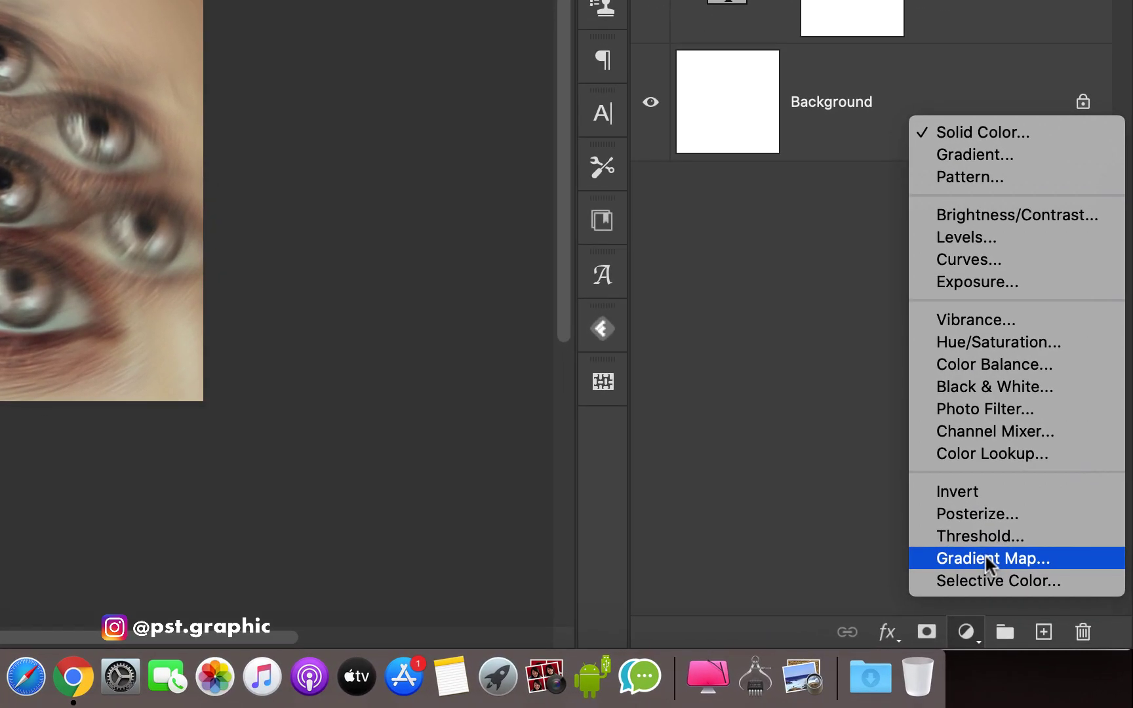
pyautogui.click(1010, 600)
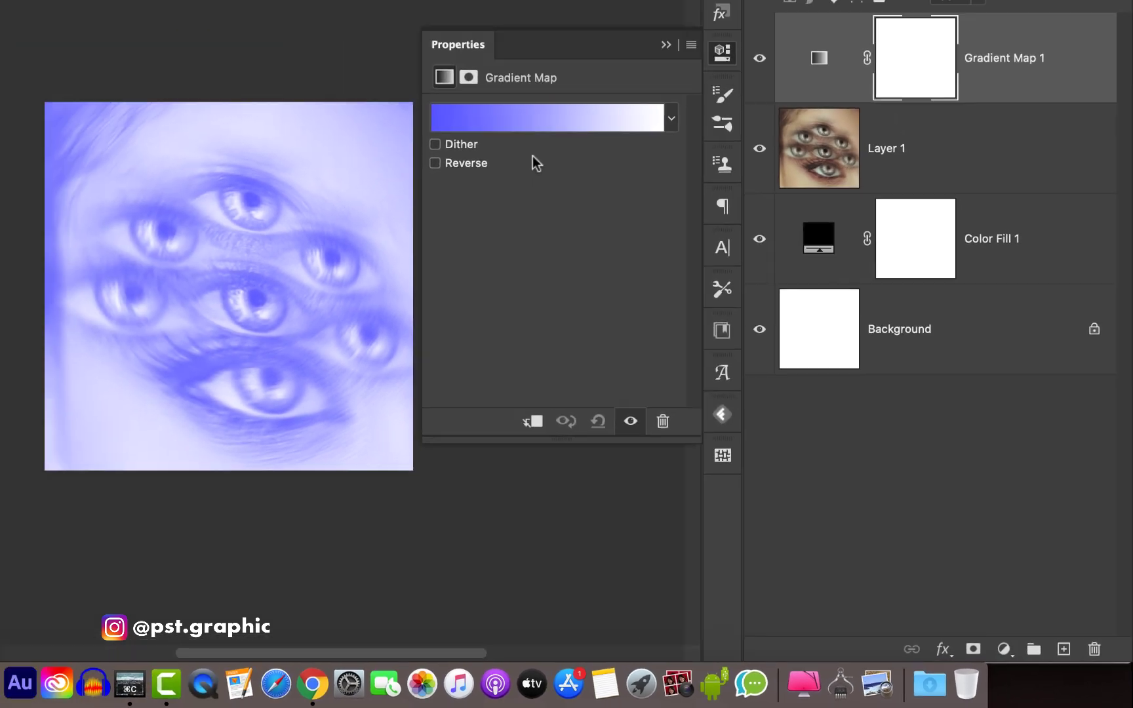
pyautogui.click(534, 118)
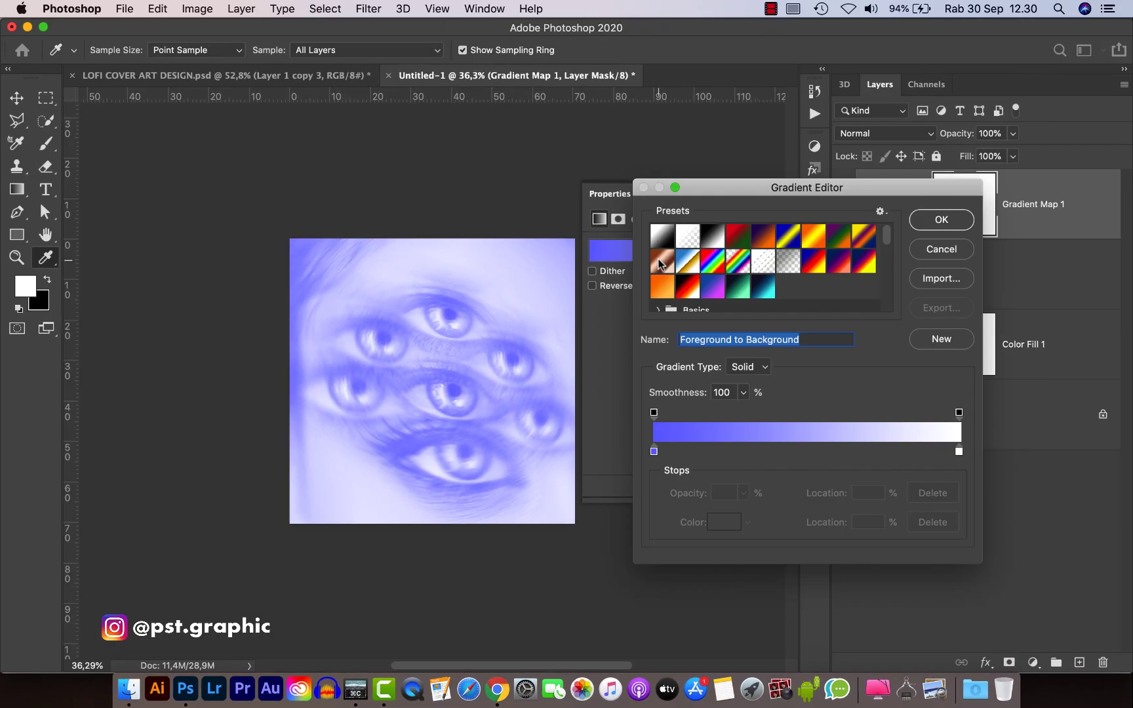
pyautogui.click(713, 235)
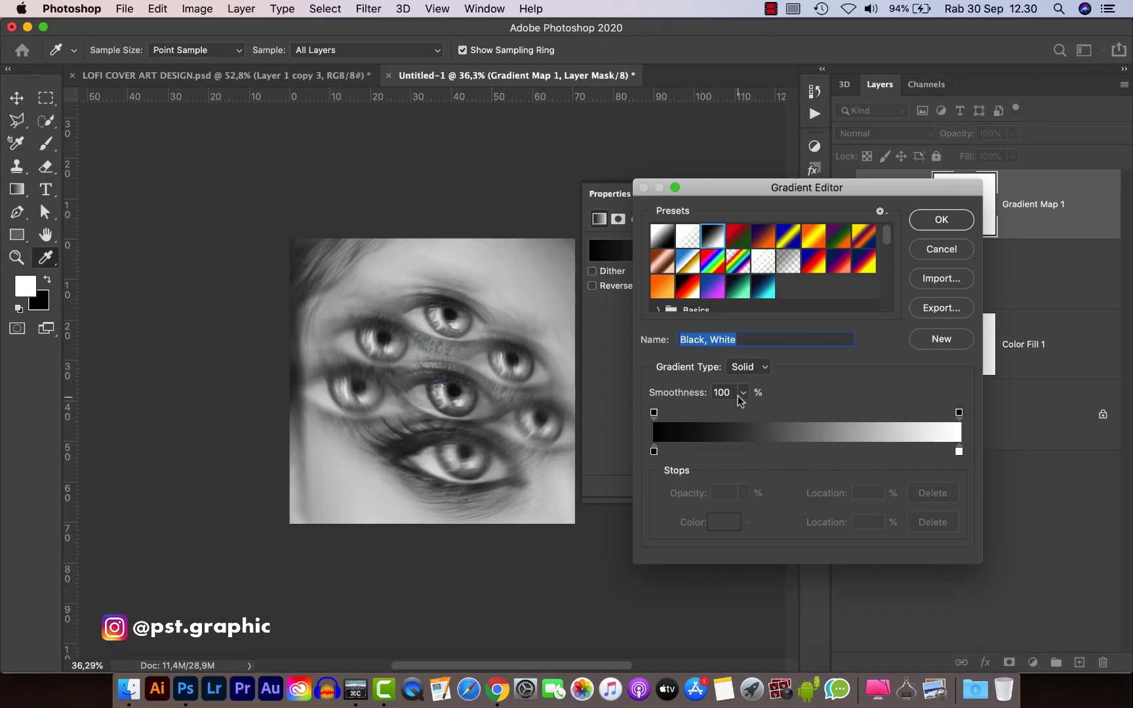
# - Add a pure red colour stop at 31% to the gradient map
pyautogui.click(749, 452)
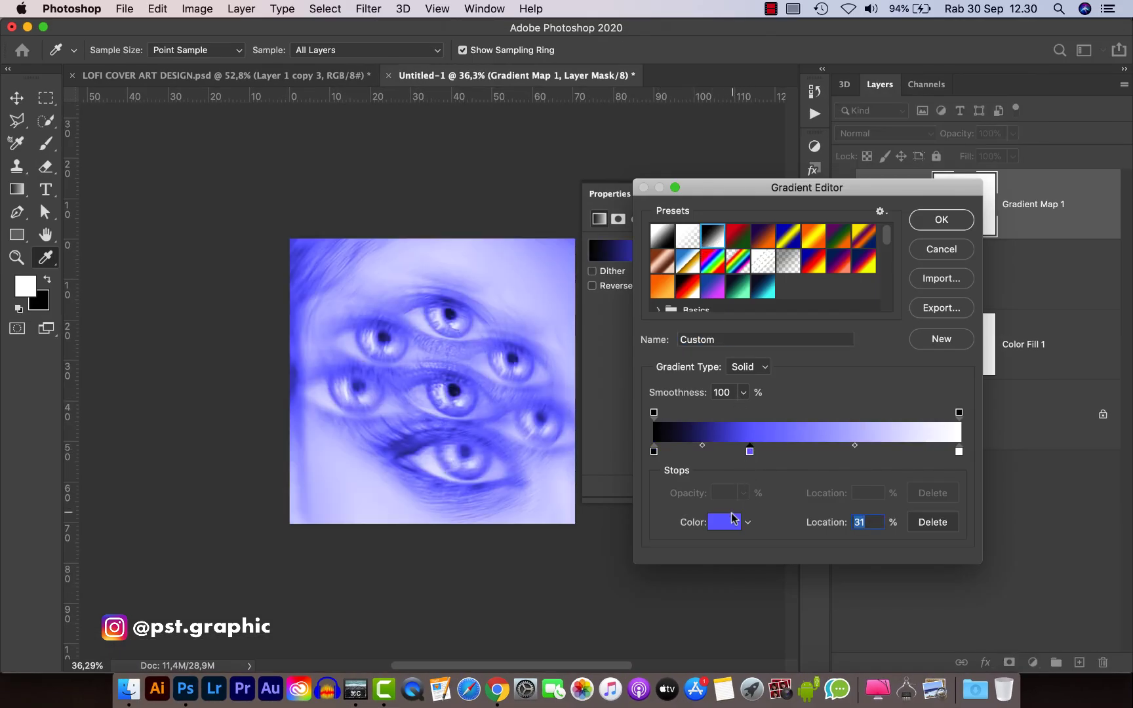
pyautogui.click(726, 522)
pyautogui.moveTo(805, 340); pyautogui.dragTo(795, 223)
pyautogui.click(936, 224)
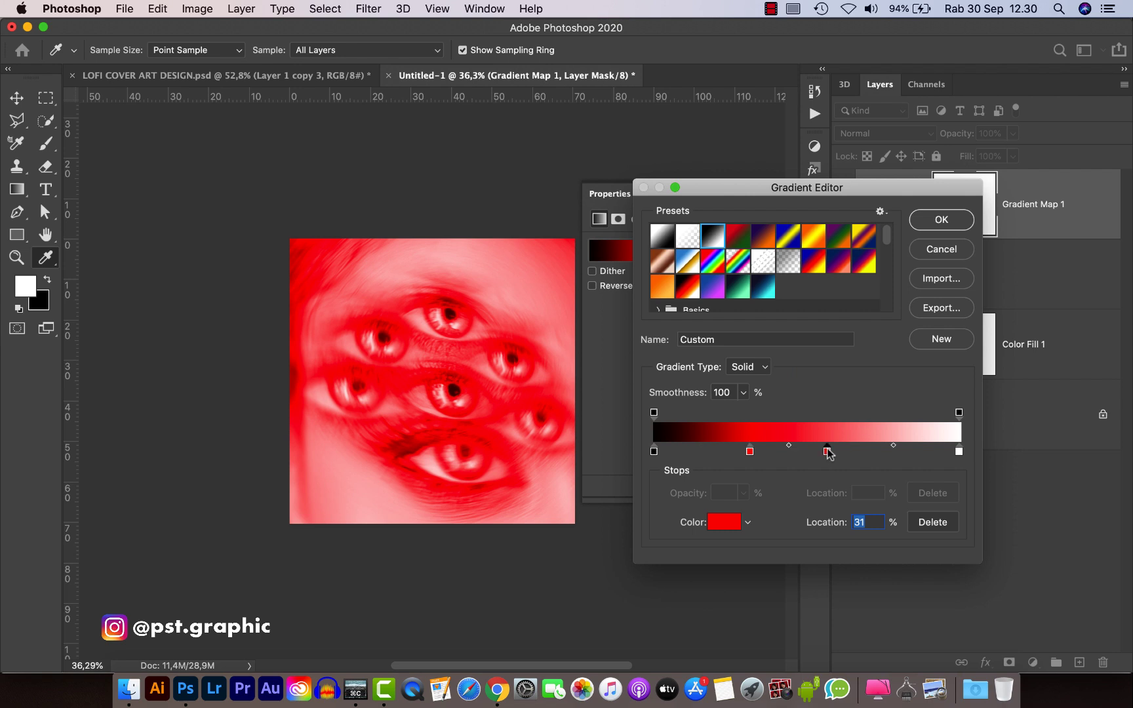
# - Add a yellow colour stop, ffd200, at 57% to the gradient map
pyautogui.click(828, 451)
pyautogui.click(725, 523)
pyautogui.moveTo(808, 394); pyautogui.dragTo(806, 404)
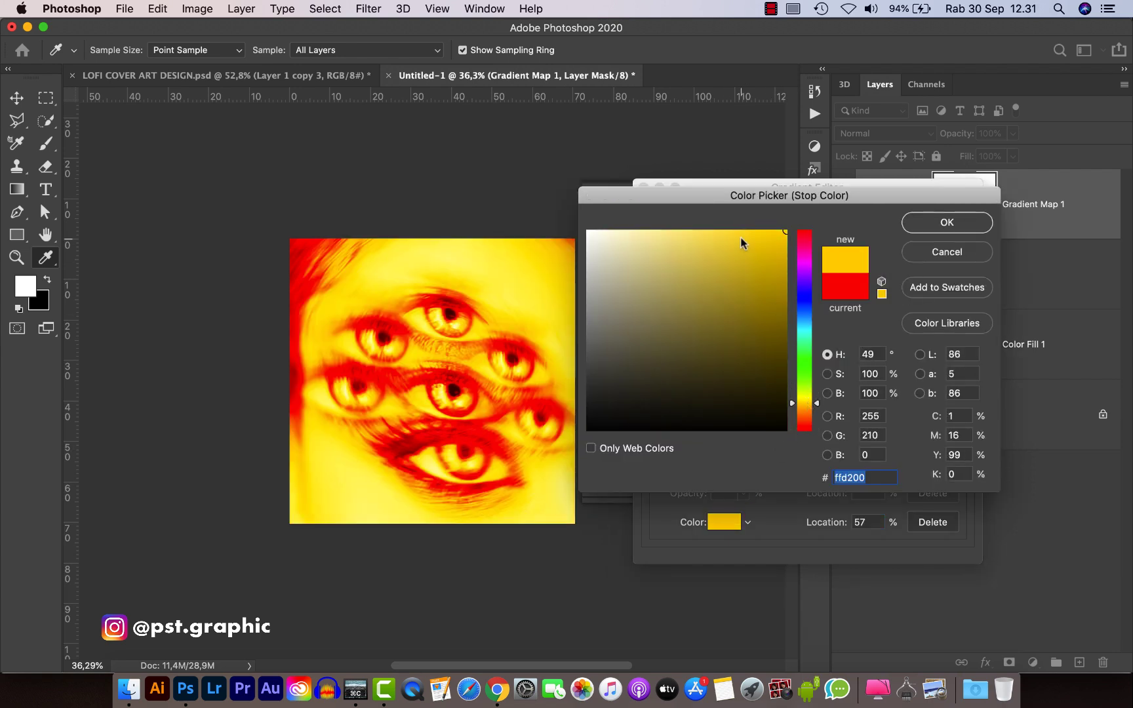
pyautogui.click(923, 224)
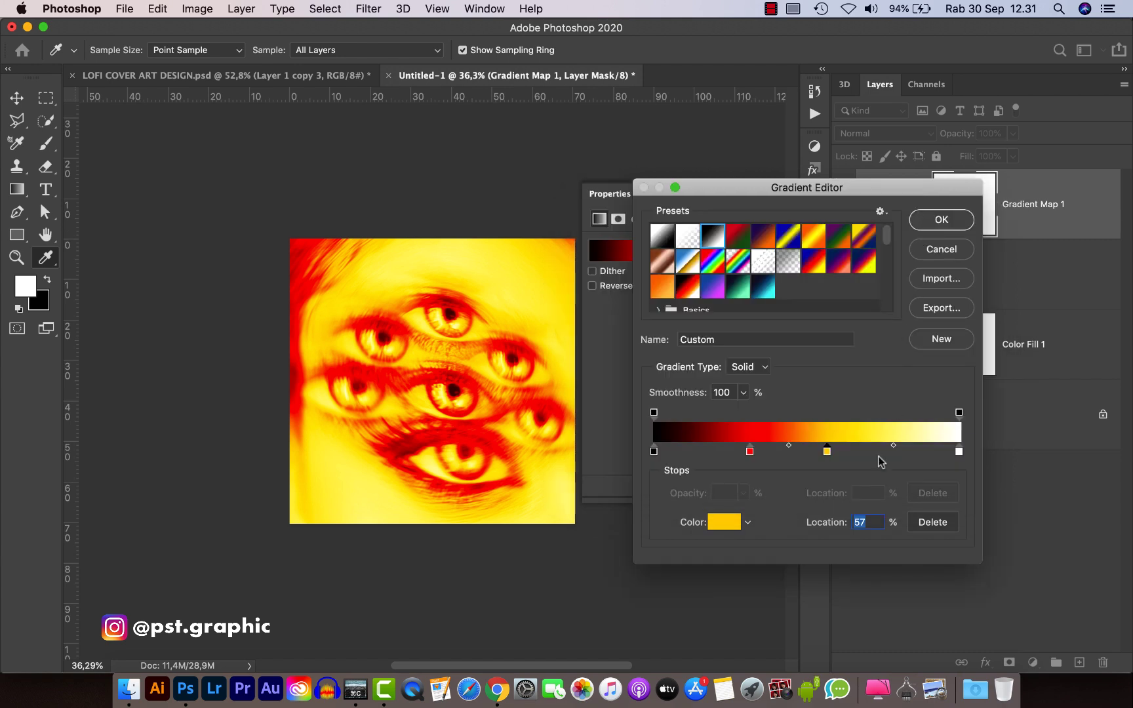
# - Shift the gradient's black and red stops towards the light end, move the white stop slightly inward, and place the yellow stop at 78%
pyautogui.moveTo(828, 452); pyautogui.dragTo(916, 454)
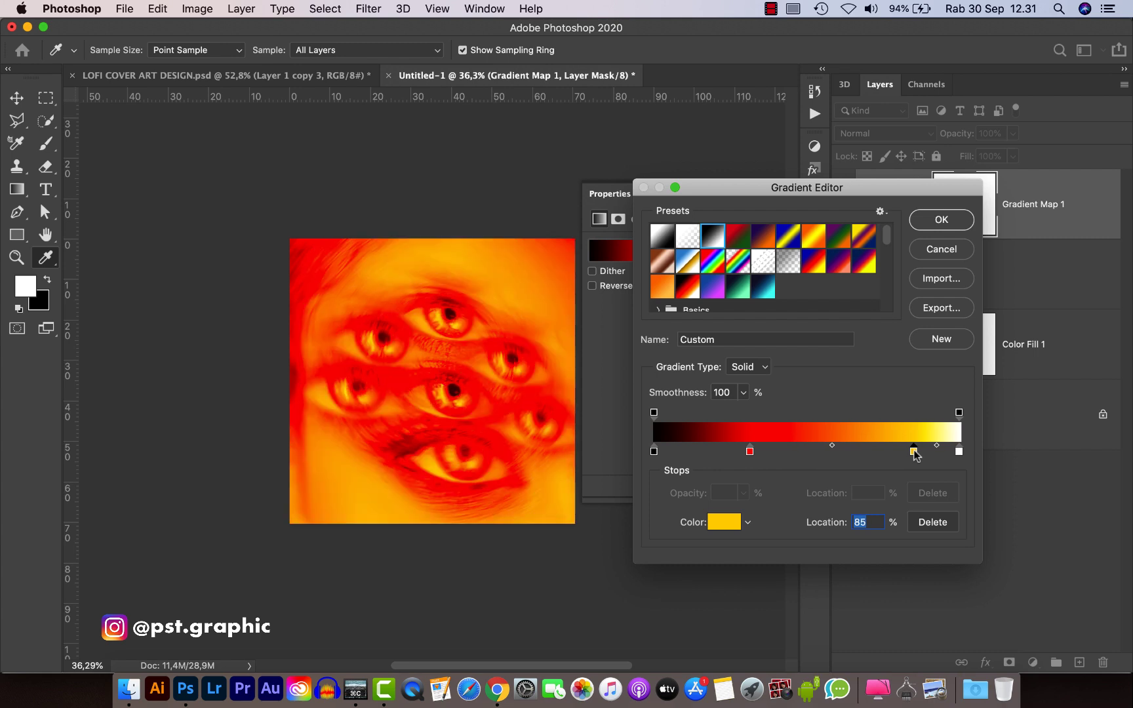
pyautogui.moveTo(751, 453); pyautogui.dragTo(861, 454)
pyautogui.moveTo(655, 451); pyautogui.dragTo(736, 451)
pyautogui.click(914, 451)
pyautogui.moveTo(959, 451); pyautogui.dragTo(896, 457)
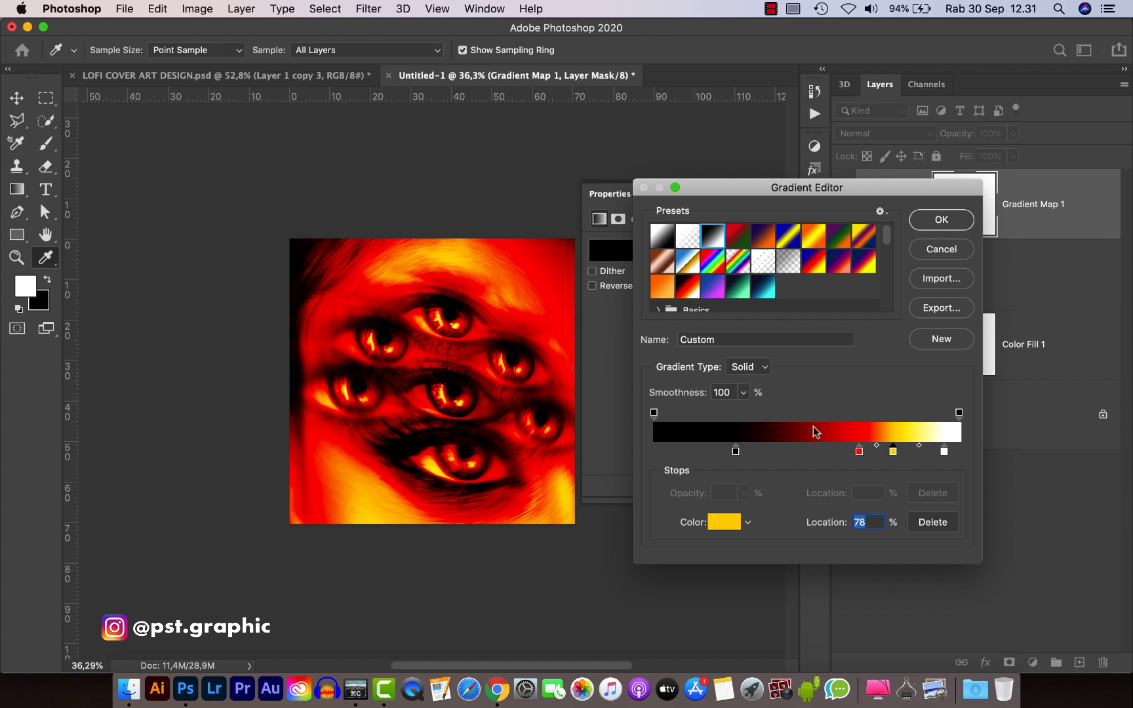
pyautogui.click(942, 222)
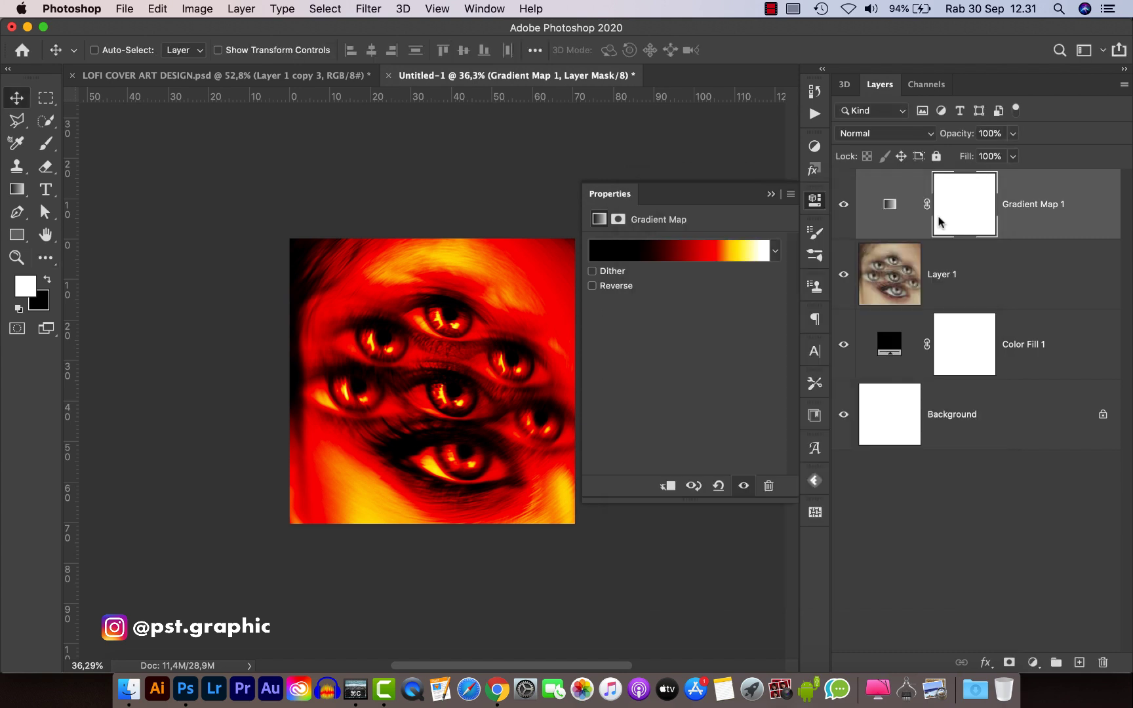
pyautogui.click(772, 194)
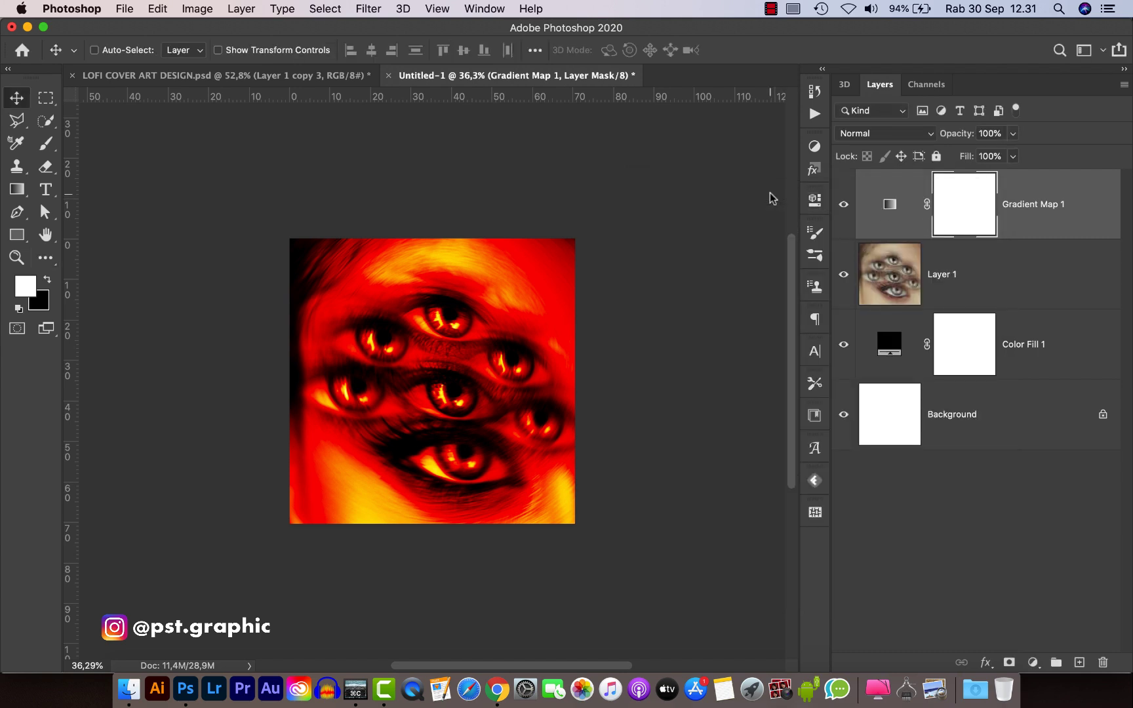
# - Merge the Gradient Map adjustment and Layer 1 into a single layer
pyautogui.press('super')
pyautogui.keyDown('super'); pyautogui.click(948, 279); pyautogui.keyUp('super')
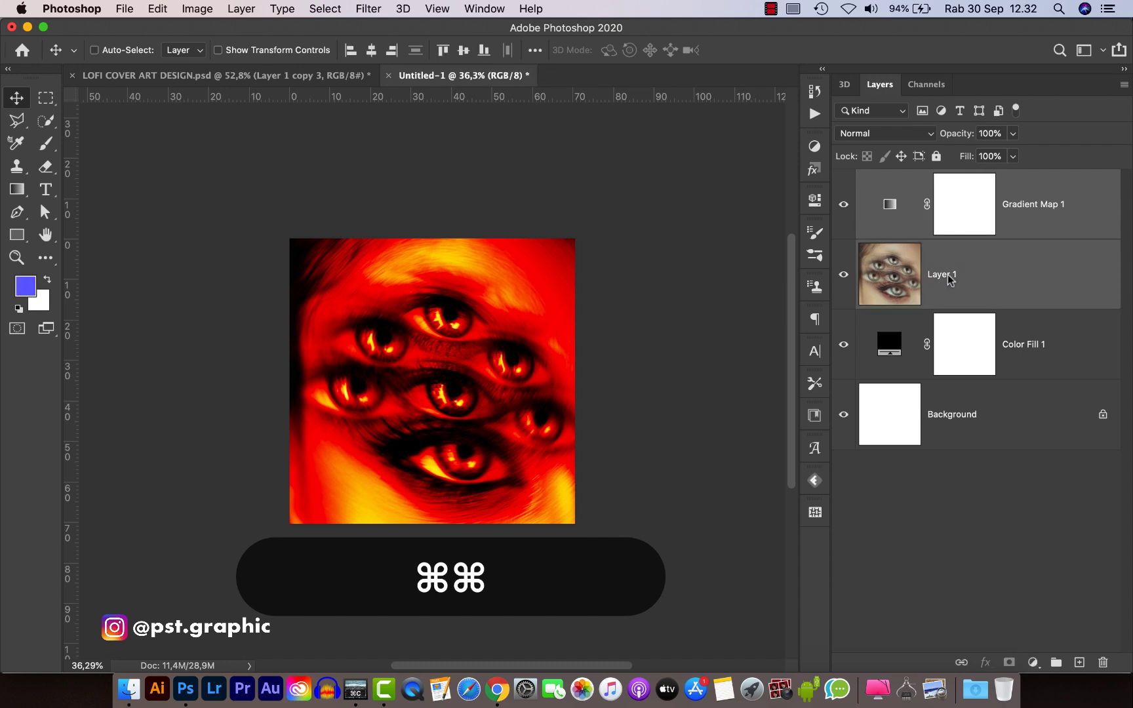
pyautogui.press('super+e')
# - Copy the canvas-sized area of the merged layer to a new layer and delete the original merged layer
pyautogui.press('super+a')
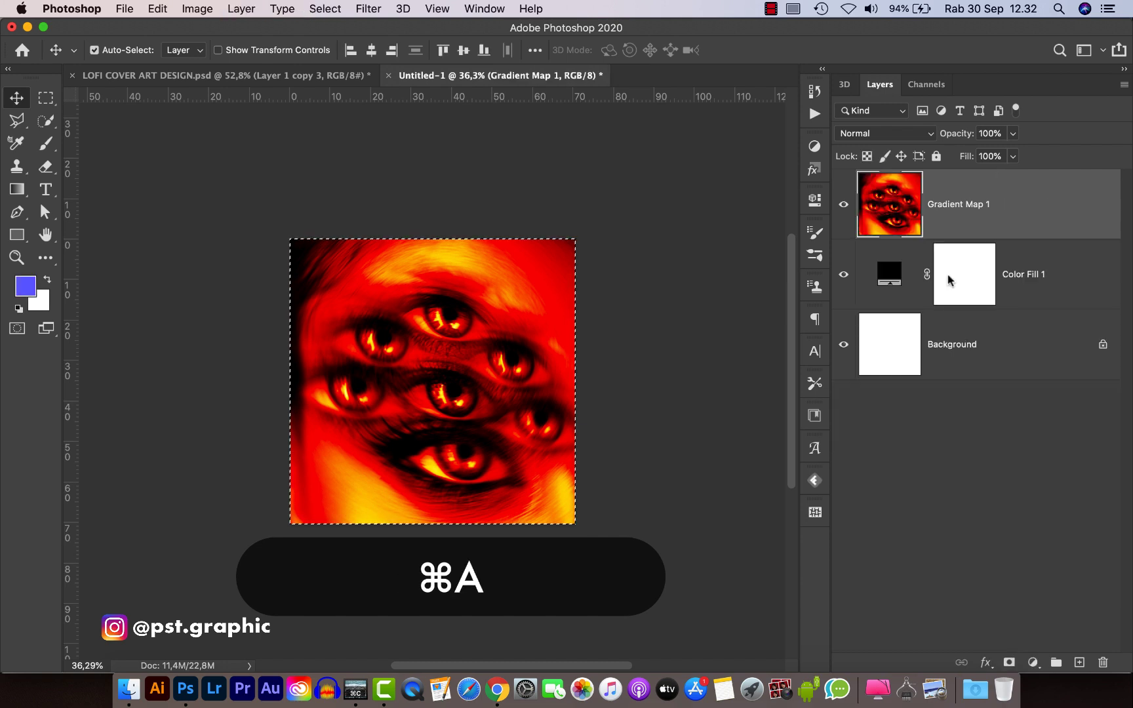
pyautogui.press('super+j')
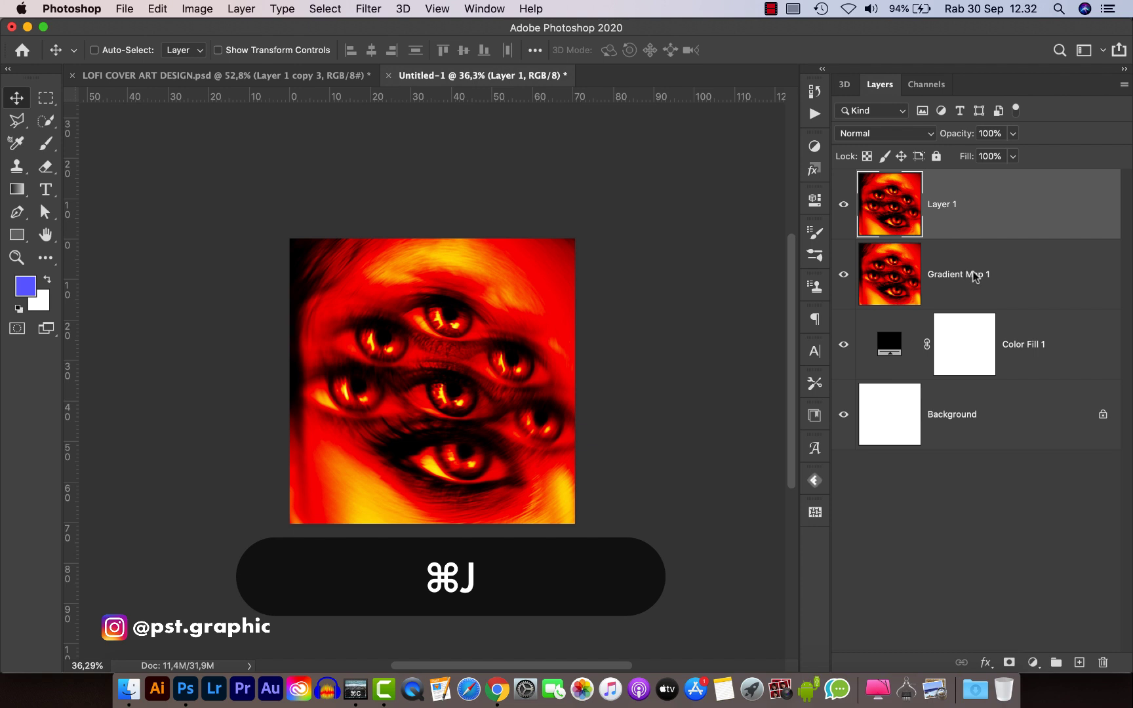
pyautogui.click(975, 277)
pyautogui.press('BackSpace')
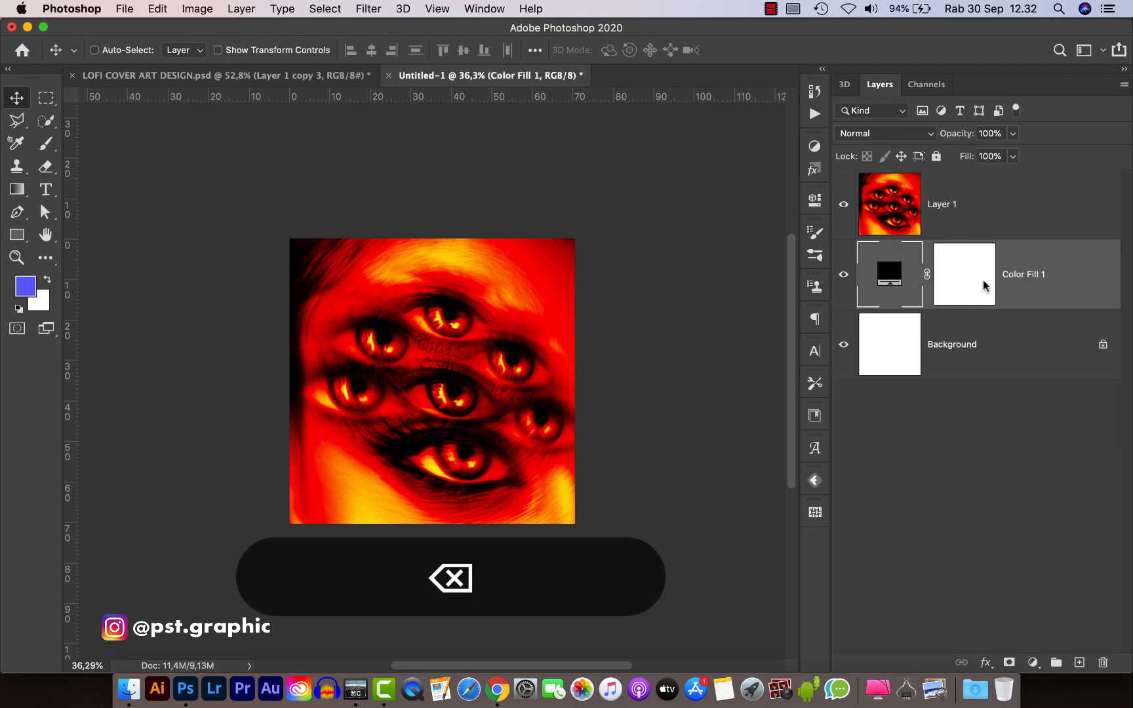
# - Convert Layer 1 to a smart object and duplicate it
pyautogui.rightClick(964, 210)
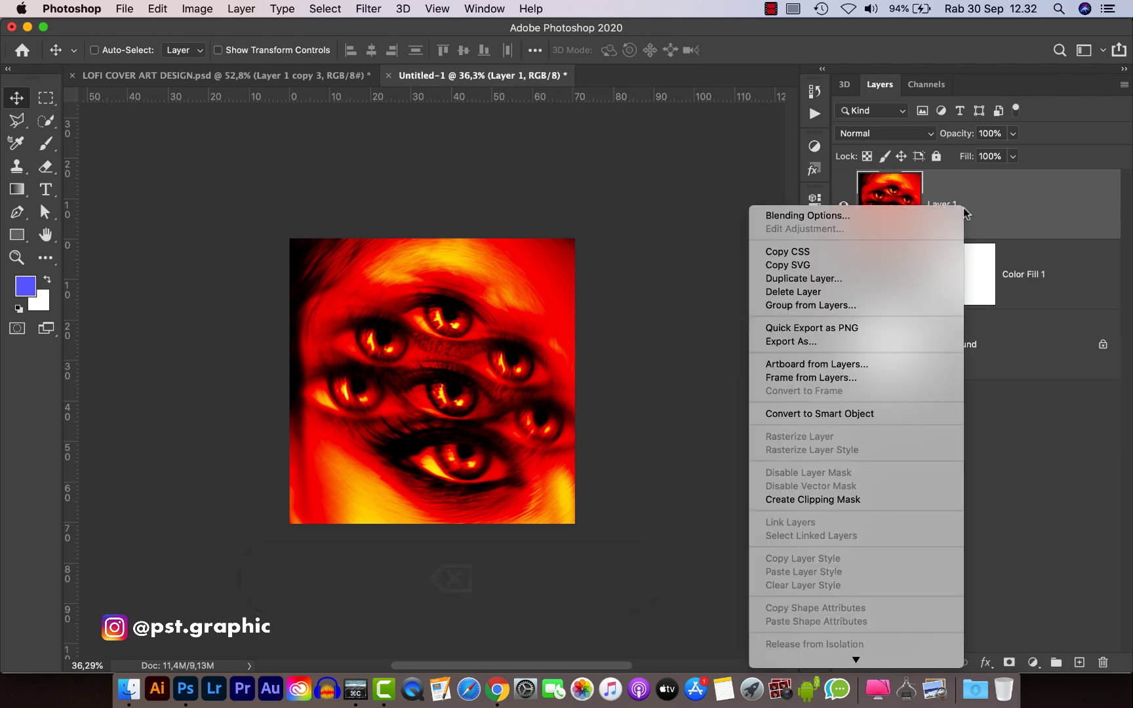
pyautogui.click(848, 414)
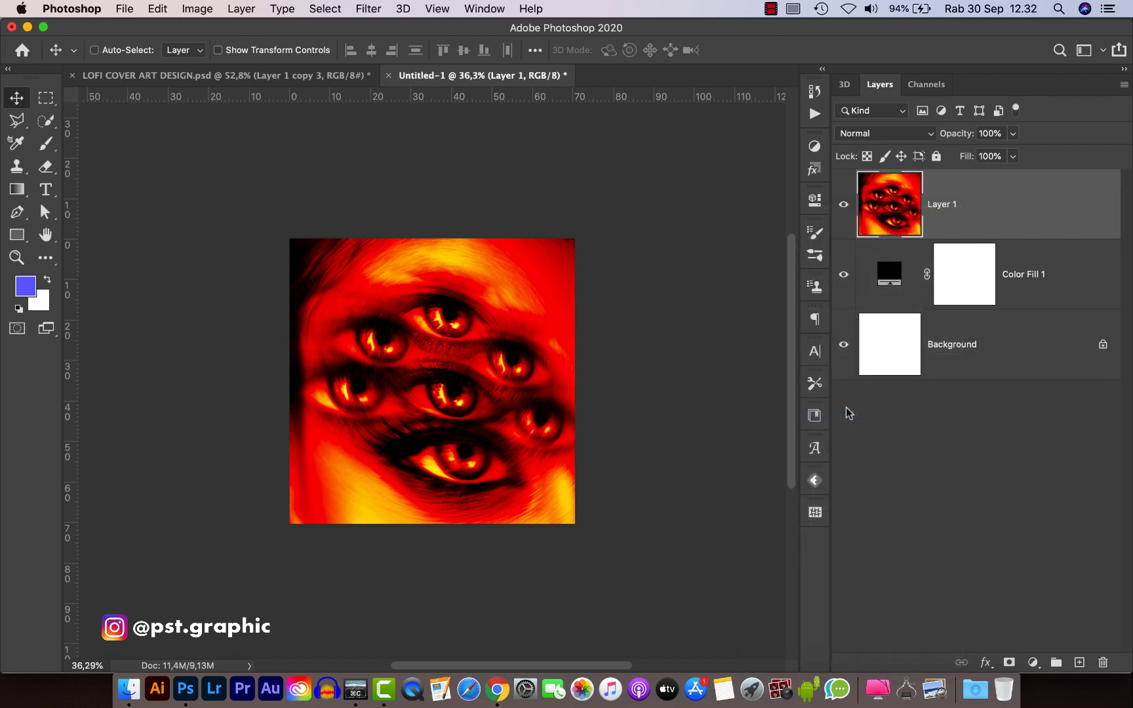
pyautogui.press('super+j')
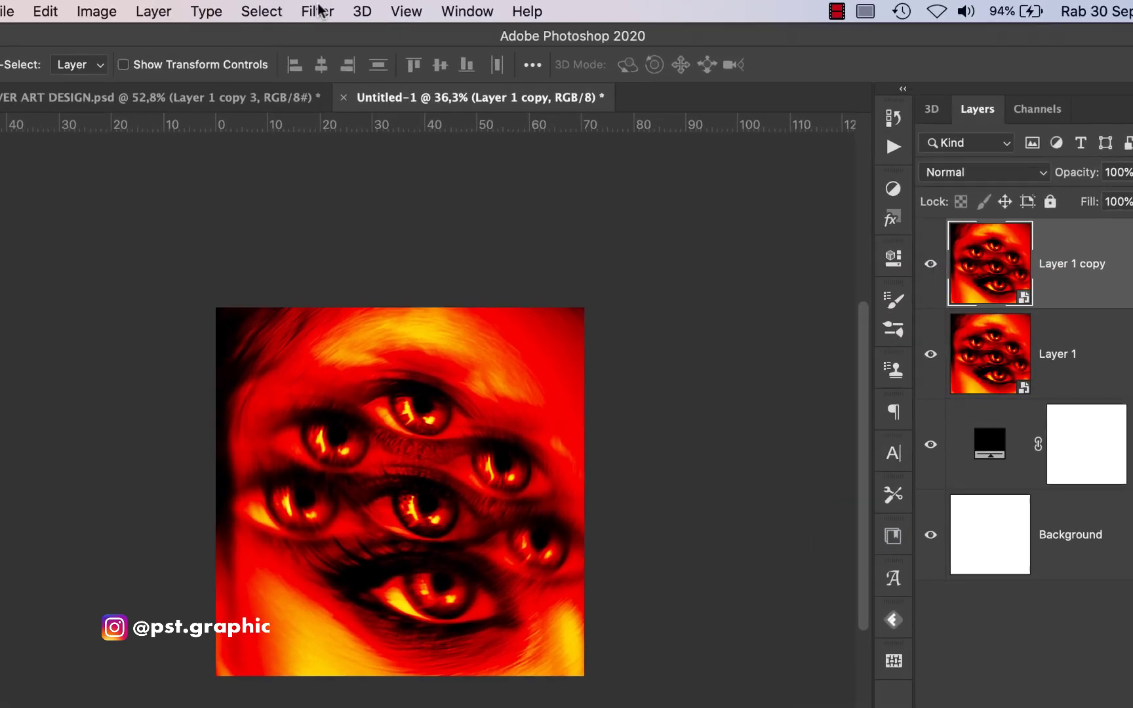
# - Apply Add Noise to Layer 1 copy with an amount of 167.12%, Gaussian distribution and Monochromatic on
pyautogui.click(369, 9)
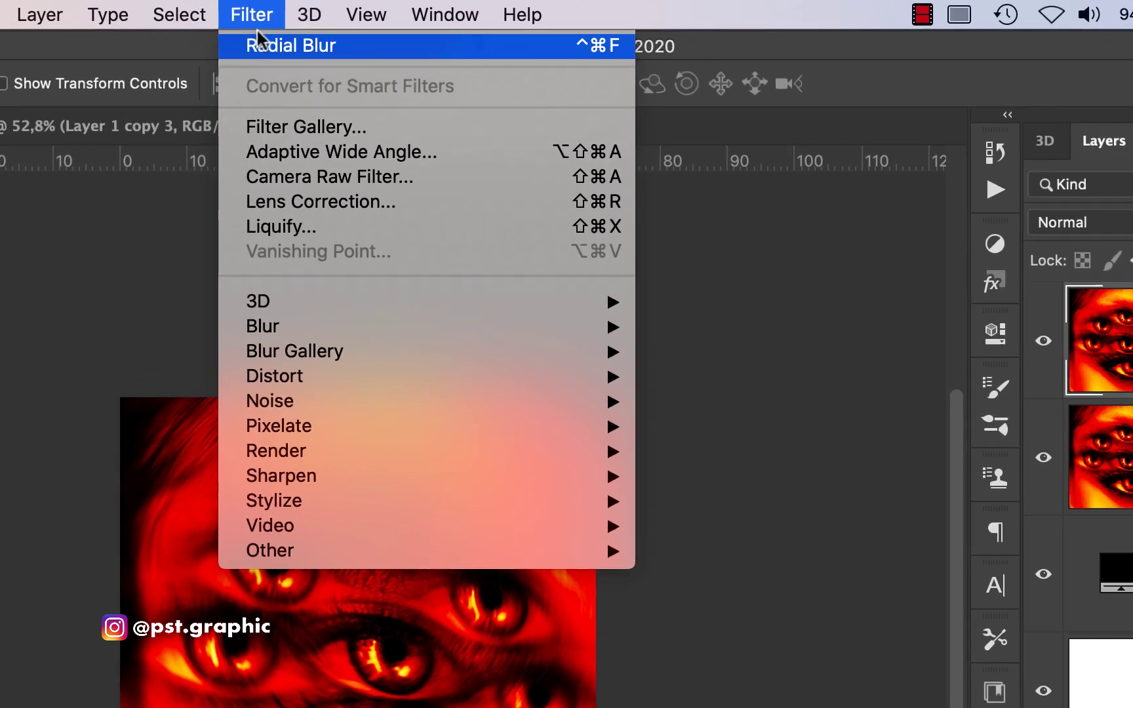
pyautogui.moveTo(425, 405)
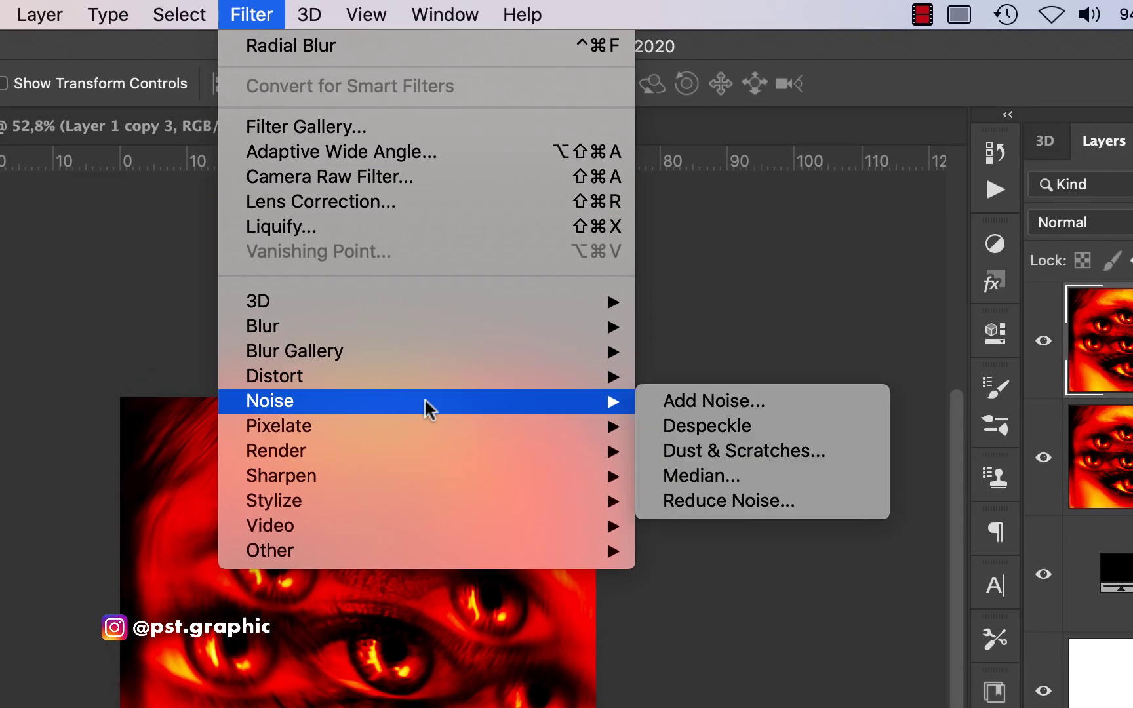
pyautogui.click(715, 402)
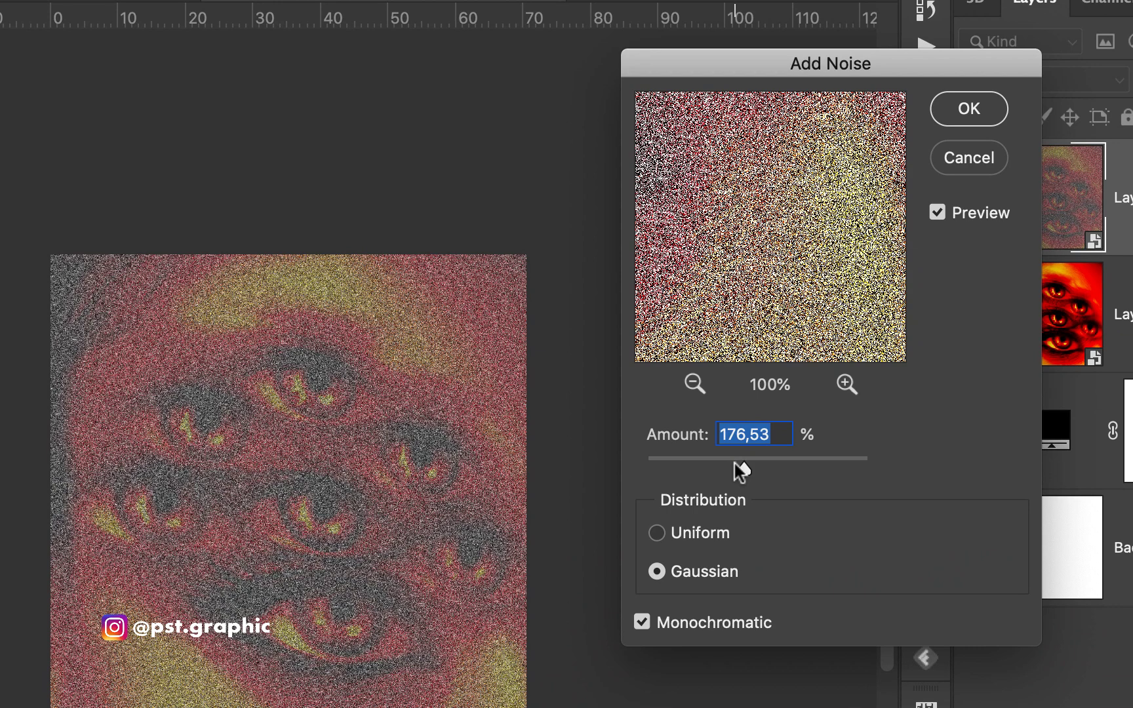
pyautogui.moveTo(793, 585); pyautogui.dragTo(789, 584)
pyautogui.click(650, 620)
pyautogui.click(649, 620)
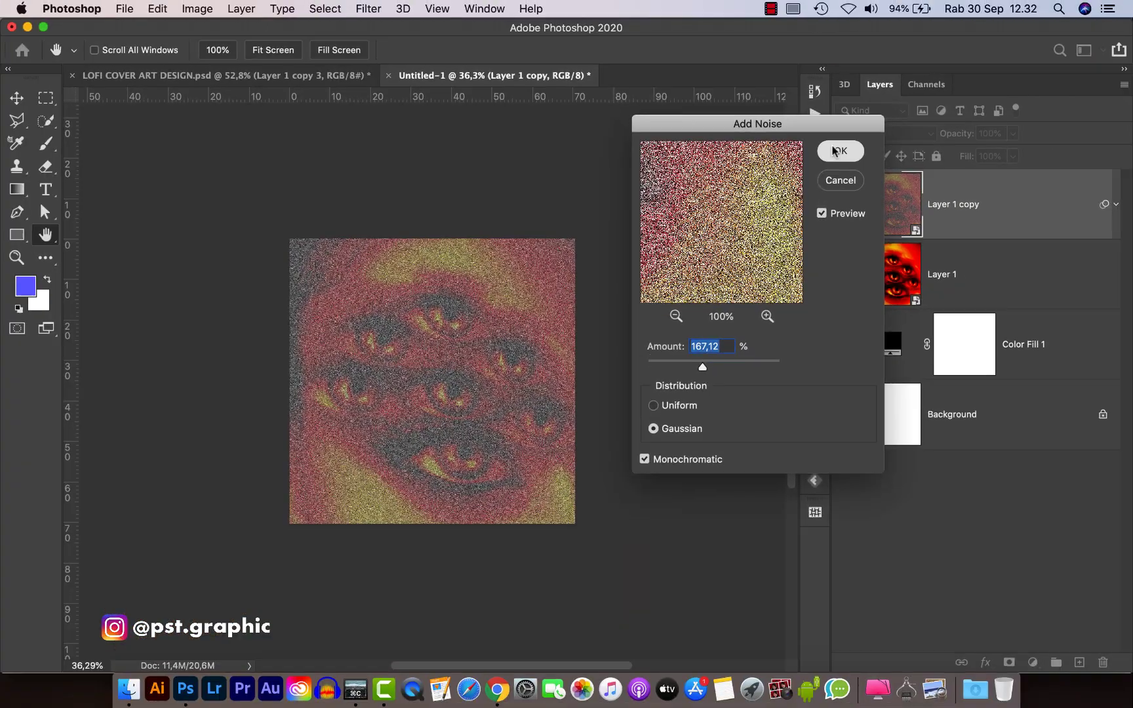
pyautogui.click(965, 110)
# - Set the blend mode of the noisy Layer 1 copy to Overlay and check the grain up close
pyautogui.click(875, 134)
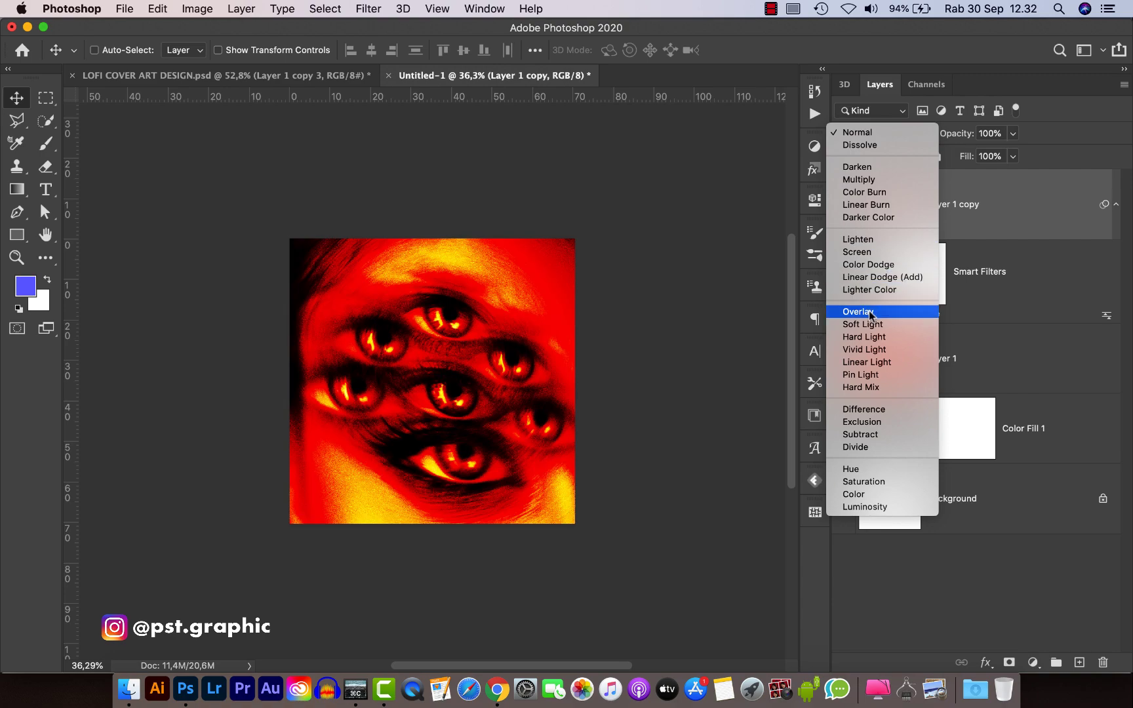
pyautogui.click(869, 313)
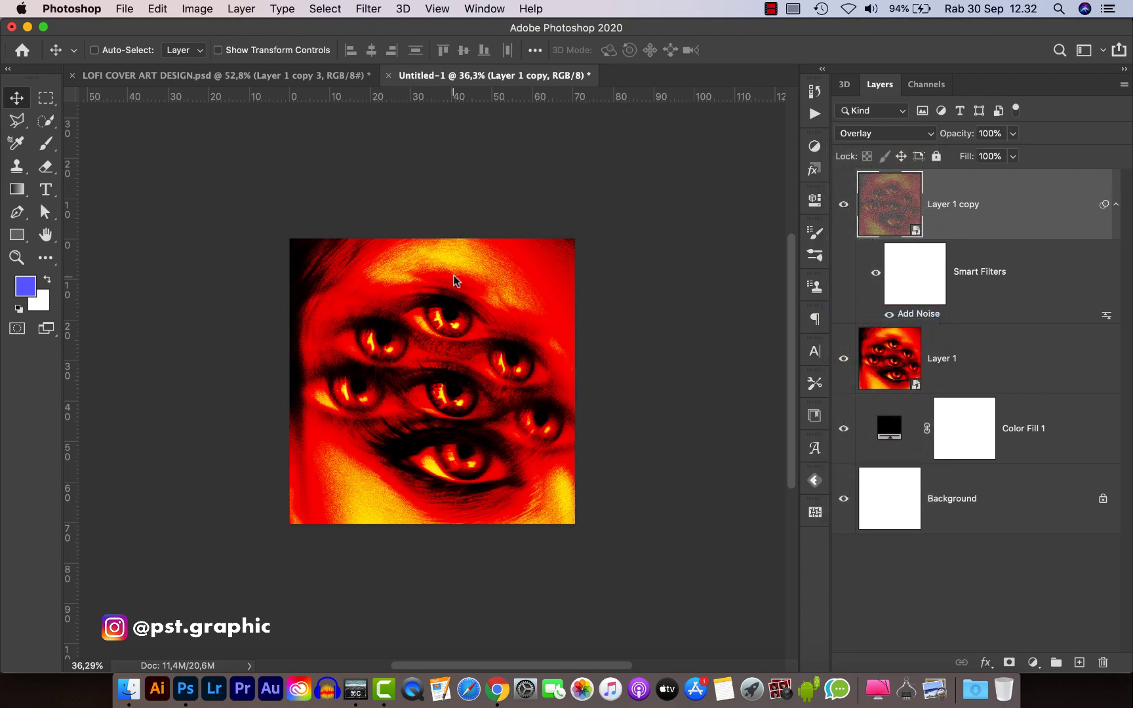
pyautogui.scroll(5, 471, 281)
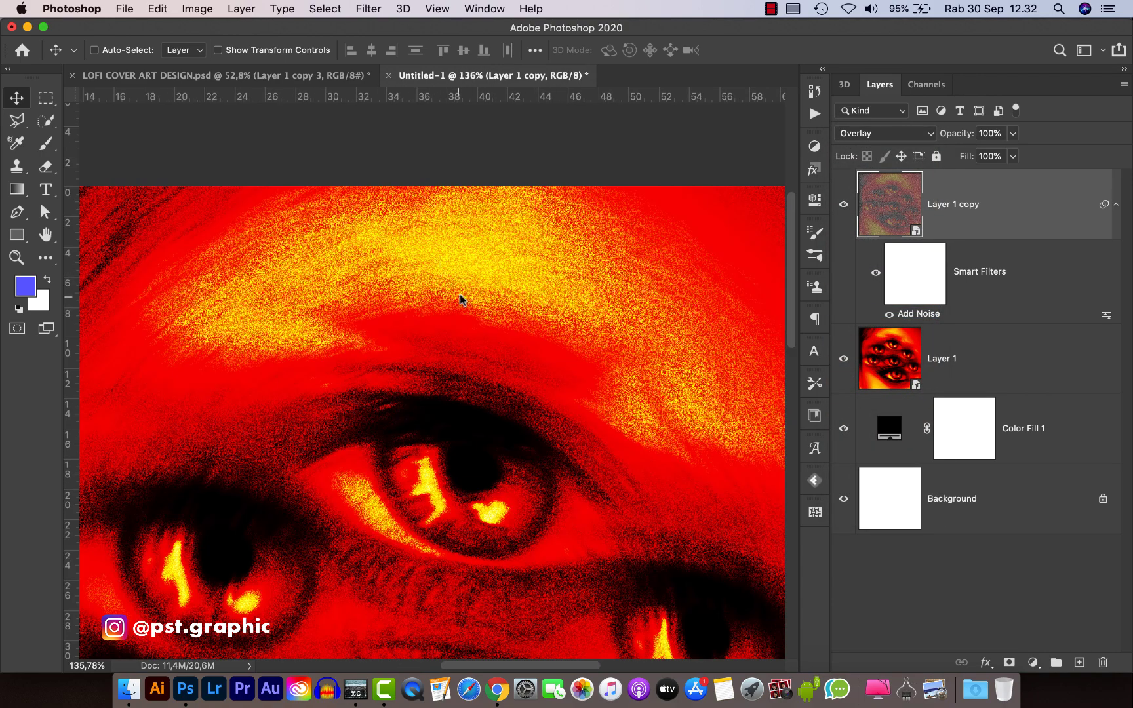
pyautogui.scroll(-5, 442, 300)
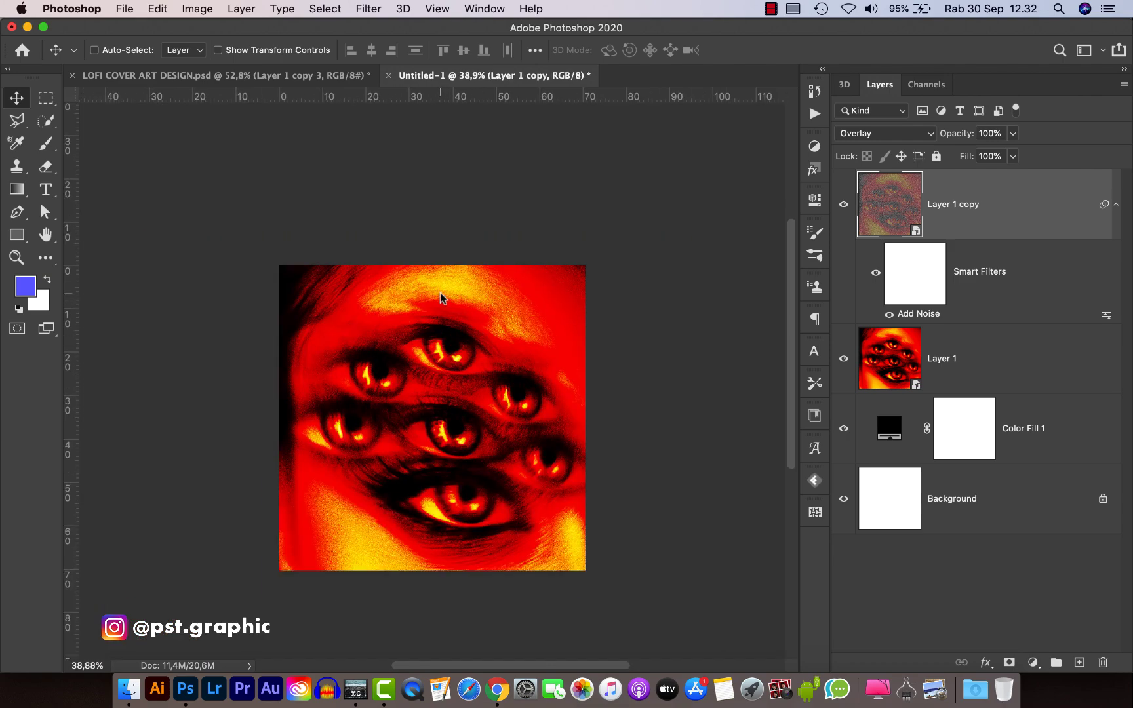
# - Scale Layer 1 and Layer 1 copy together to 60.18%, positioned at X 1063 px and Y 1000 px, and reselect only Layer 1 copy
pyautogui.keyDown('super'); pyautogui.click(972, 346); pyautogui.keyUp('super')
pyautogui.press('super+t')
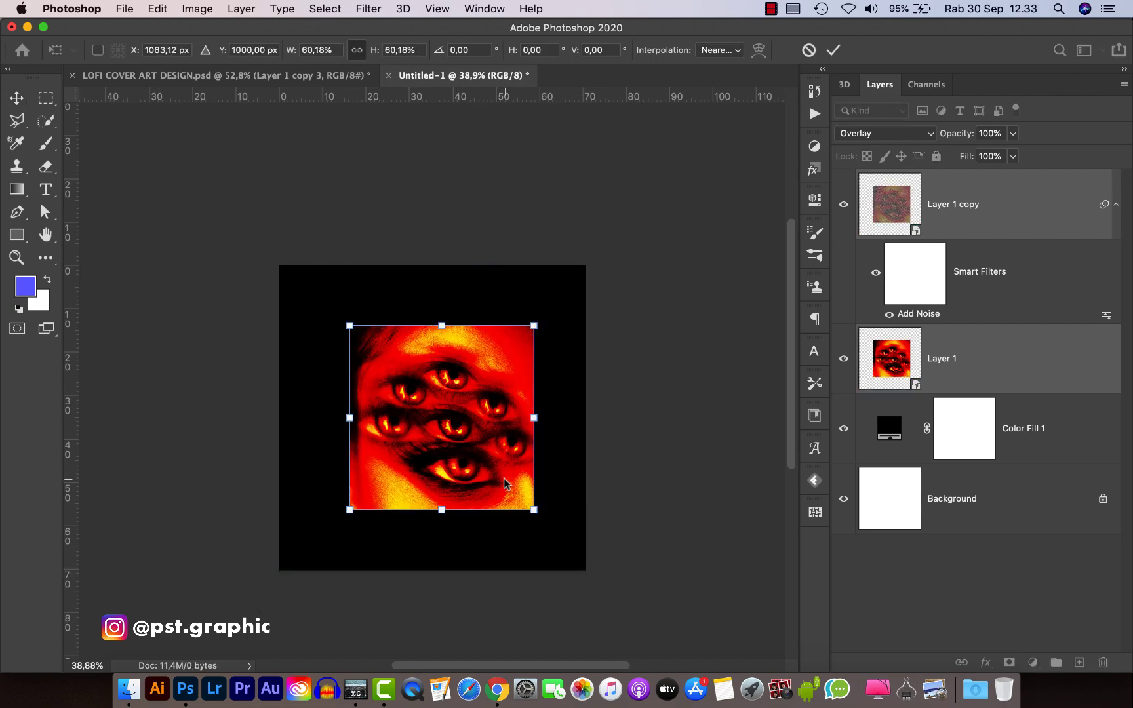
pyautogui.press('Return')
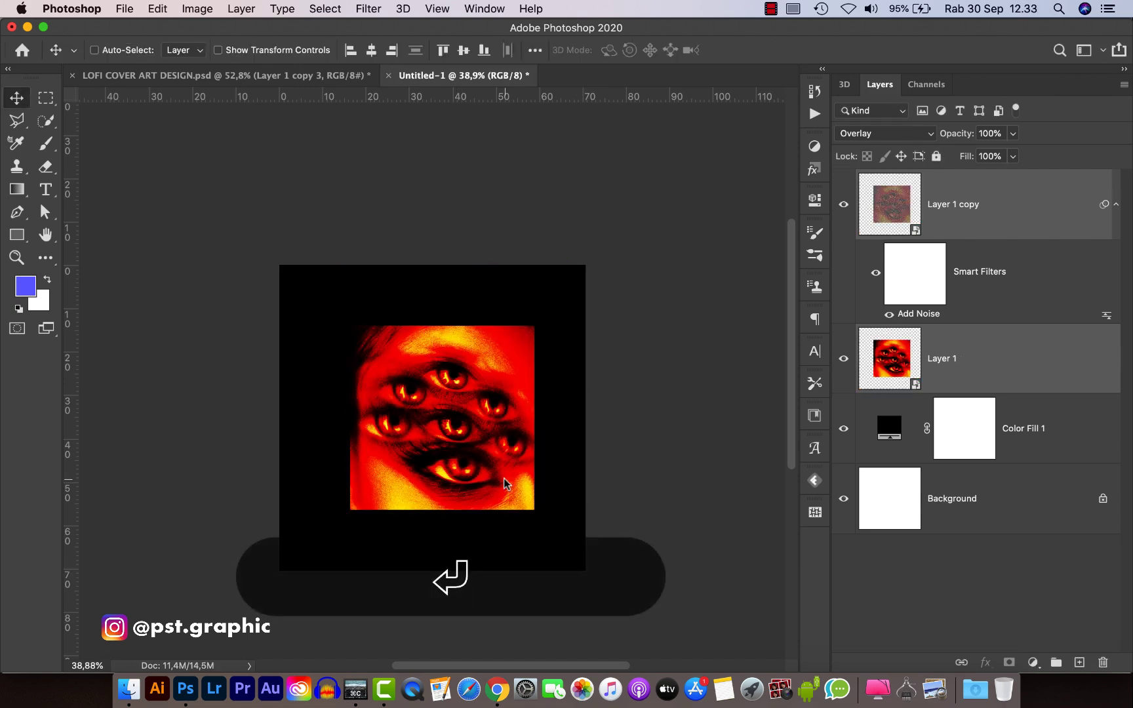
pyautogui.click(1002, 208)
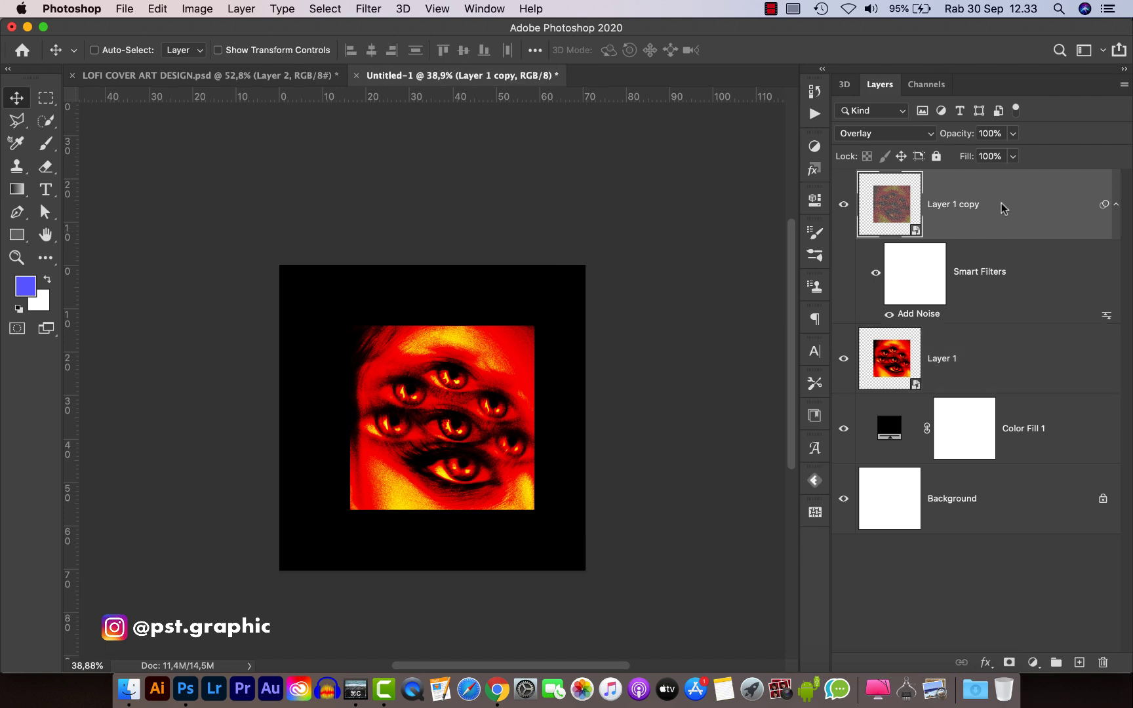
# - Clip Layer 1 copy to Layer 1 with a clipping mask
pyautogui.rightClick(961, 210)
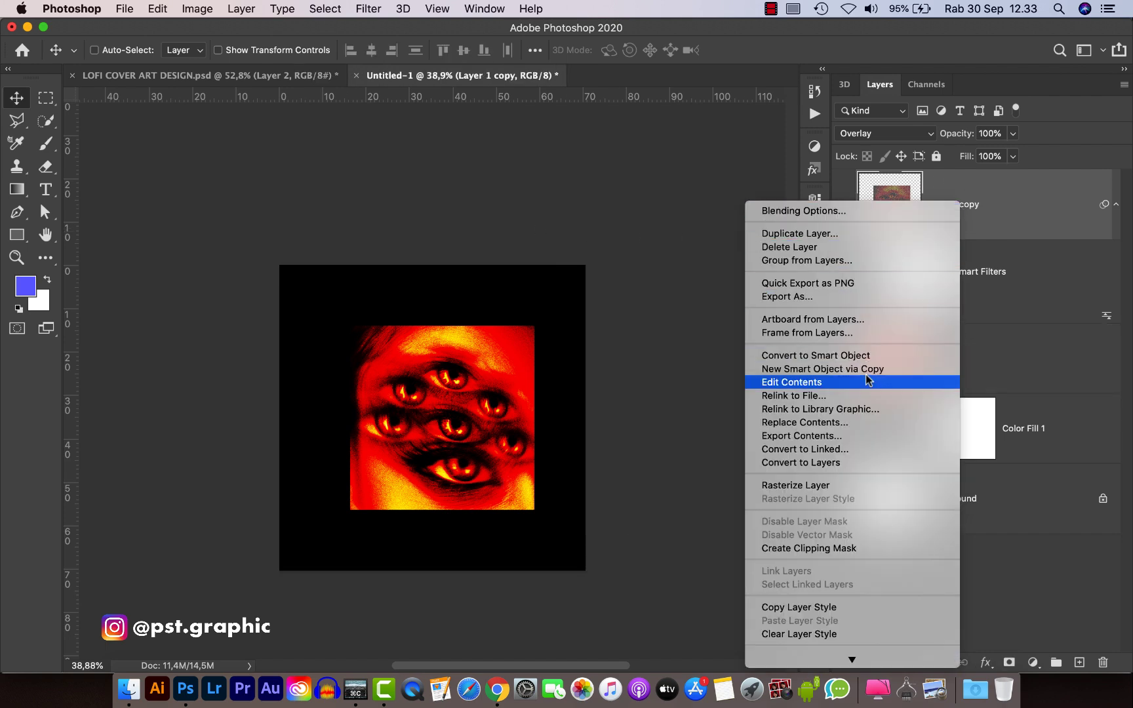
pyautogui.click(855, 548)
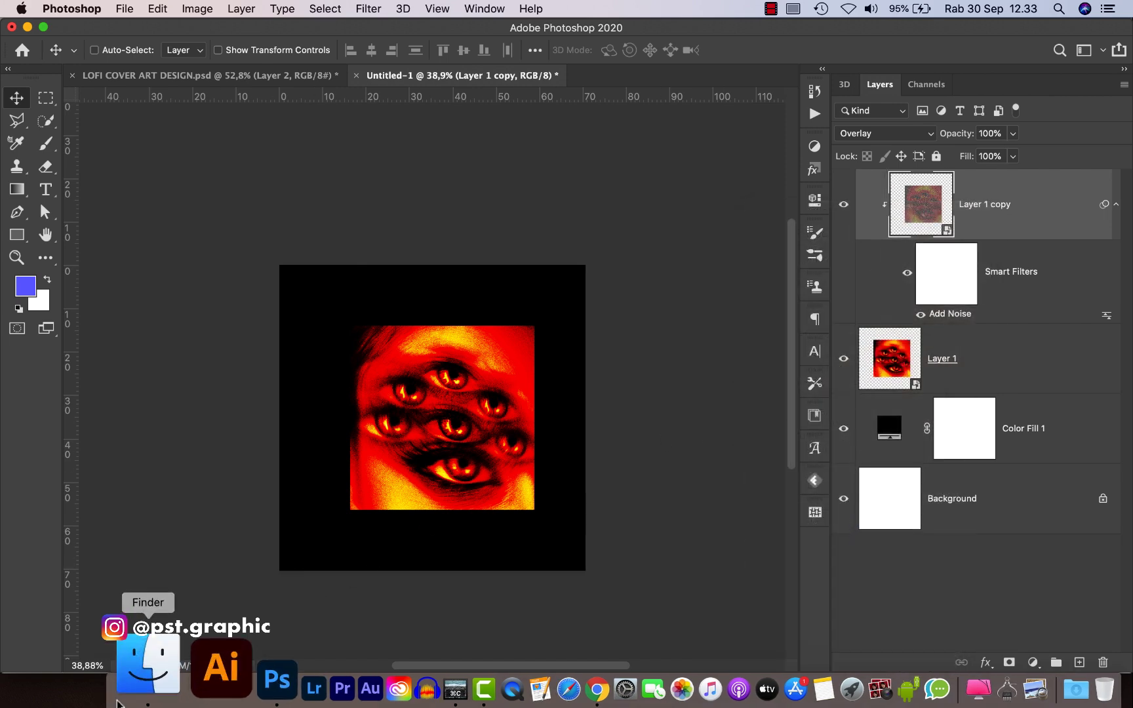
# - Place paper texture.jpg from the project folder into the artwork, scaled down to just cover the portrait
pyautogui.click(130, 685)
pyautogui.click(743, 274)
pyautogui.moveTo(743, 274); pyautogui.dragTo(210, 385)
pyautogui.moveTo(589, 279); pyautogui.dragTo(542, 311)
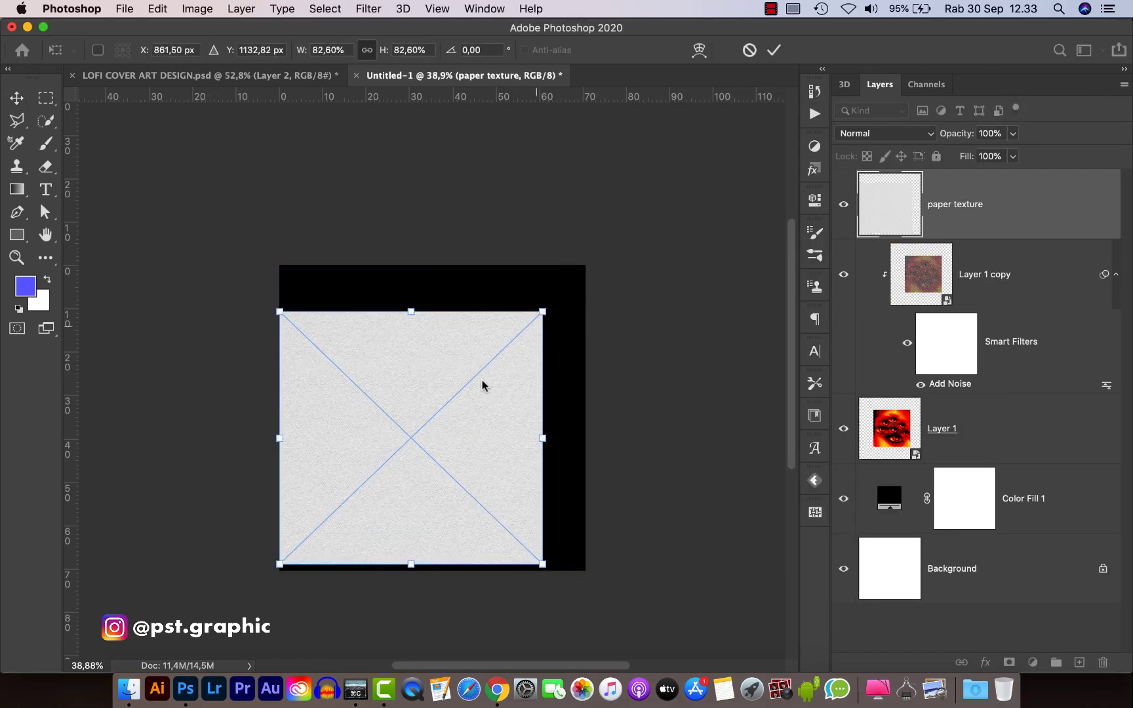
pyautogui.moveTo(296, 563); pyautogui.dragTo(339, 530)
pyautogui.press('Return')
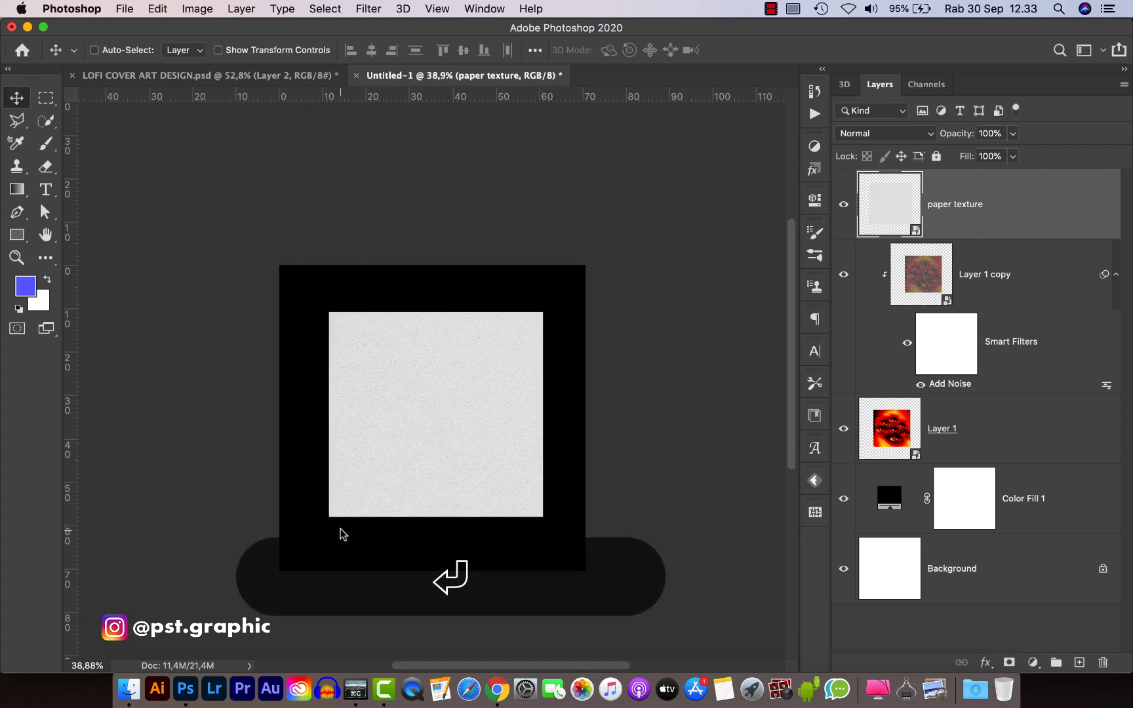
# - Blend the paper texture with Multiply, clip it to the portrait below, and compare the image with and without it up close
pyautogui.click(859, 134)
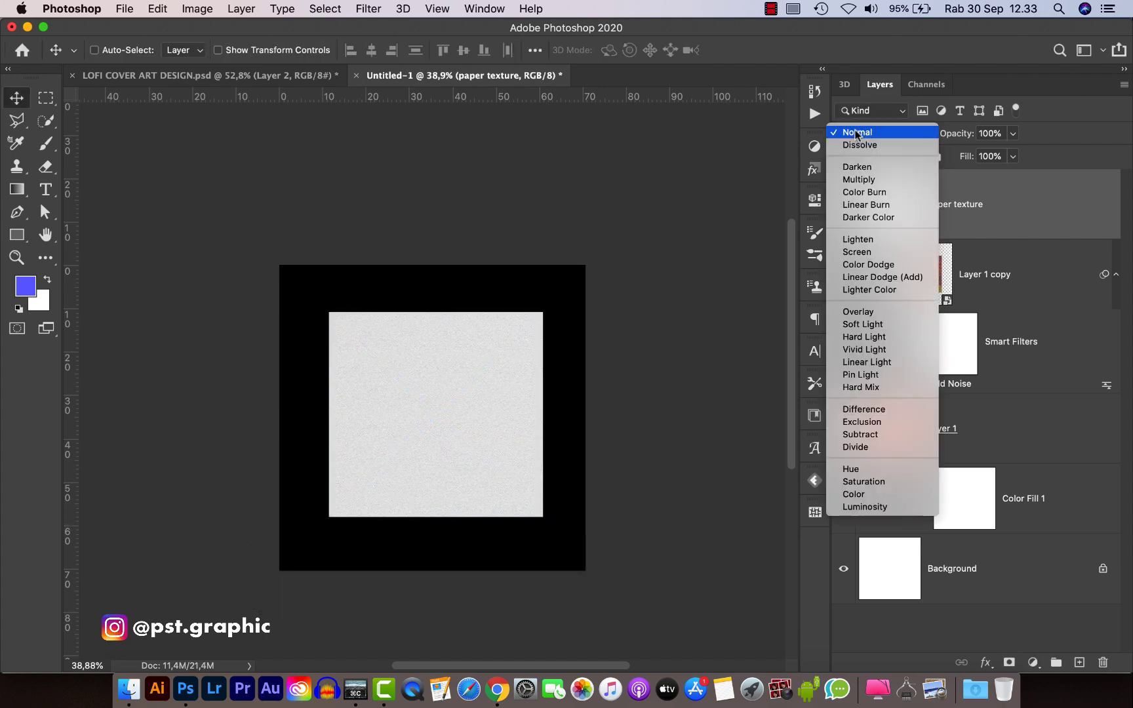
pyautogui.click(876, 180)
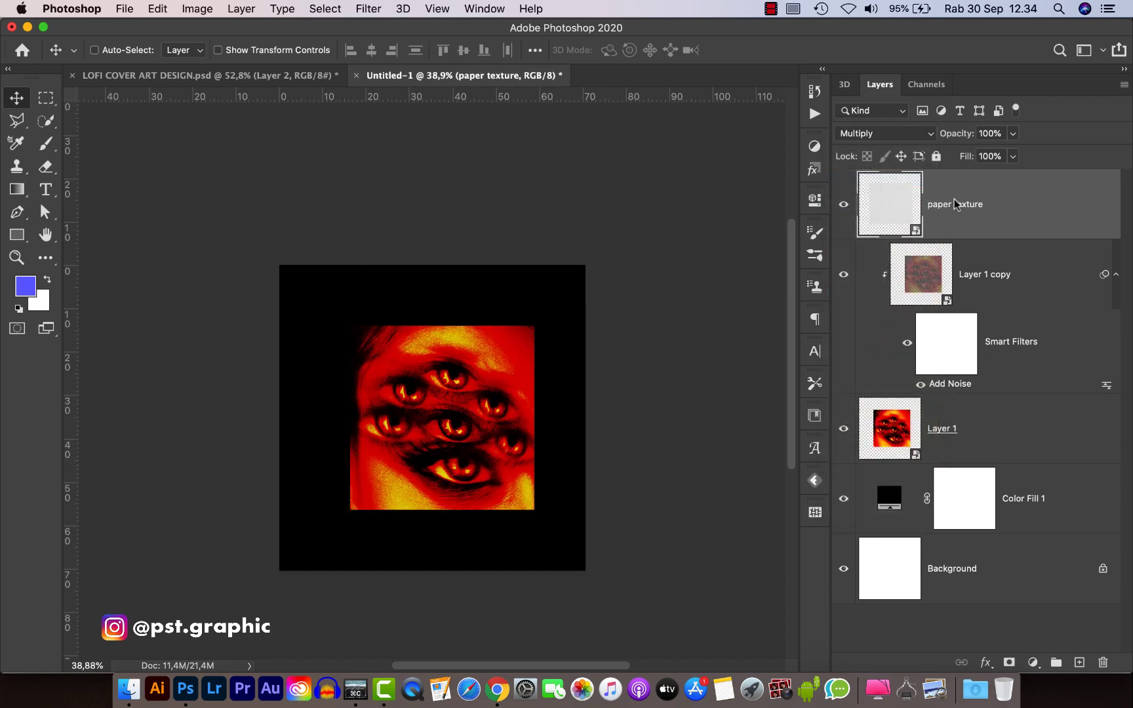
pyautogui.rightClick(955, 205)
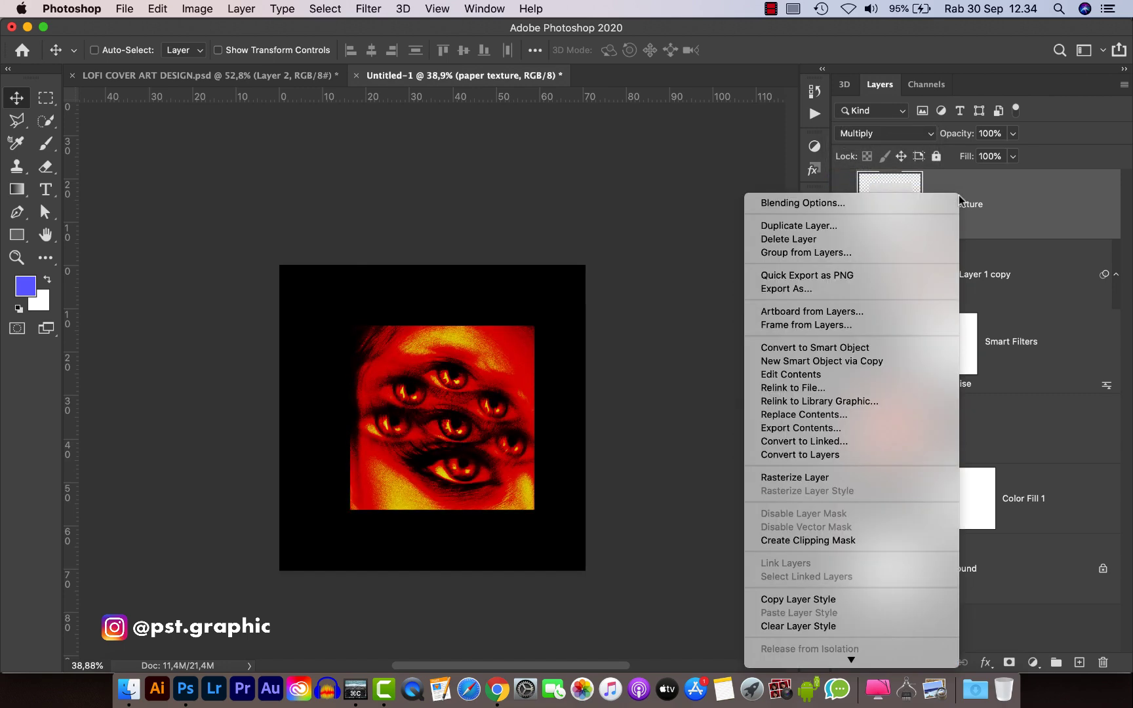
pyautogui.click(814, 541)
pyautogui.scroll(5, 489, 413)
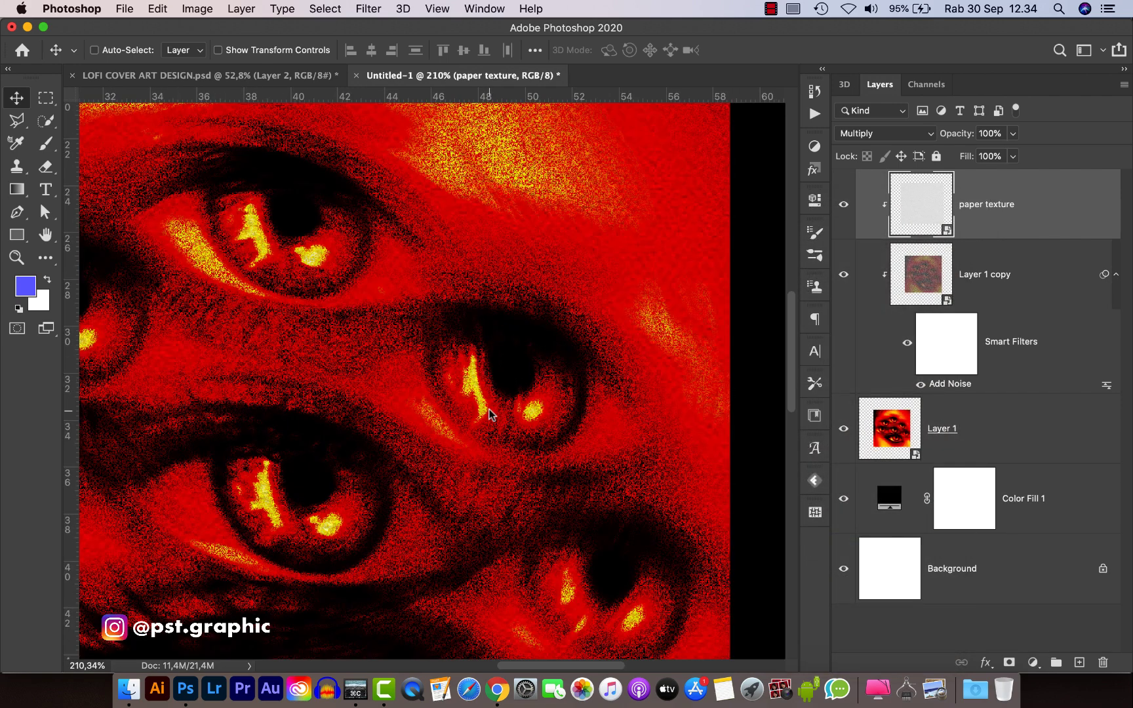
pyautogui.click(844, 205)
pyautogui.click(845, 205)
pyautogui.scroll(-6, 551, 334)
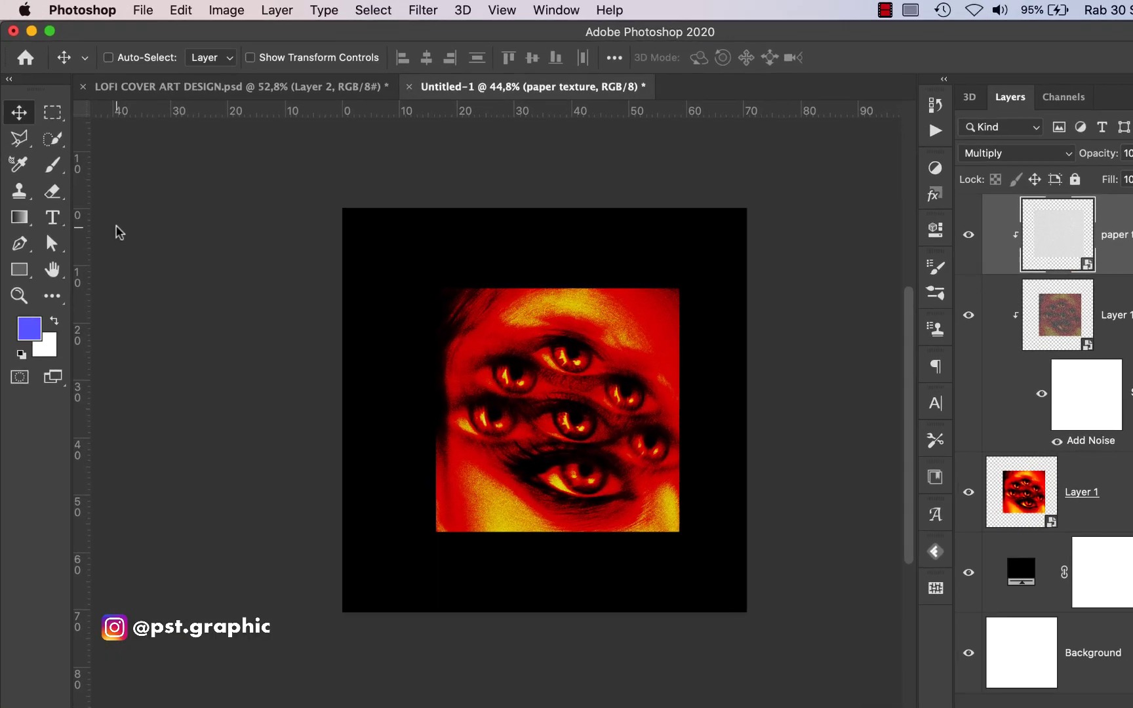
# - Set up the Type tool with Arial Bold and a white text color
pyautogui.click(45, 190)
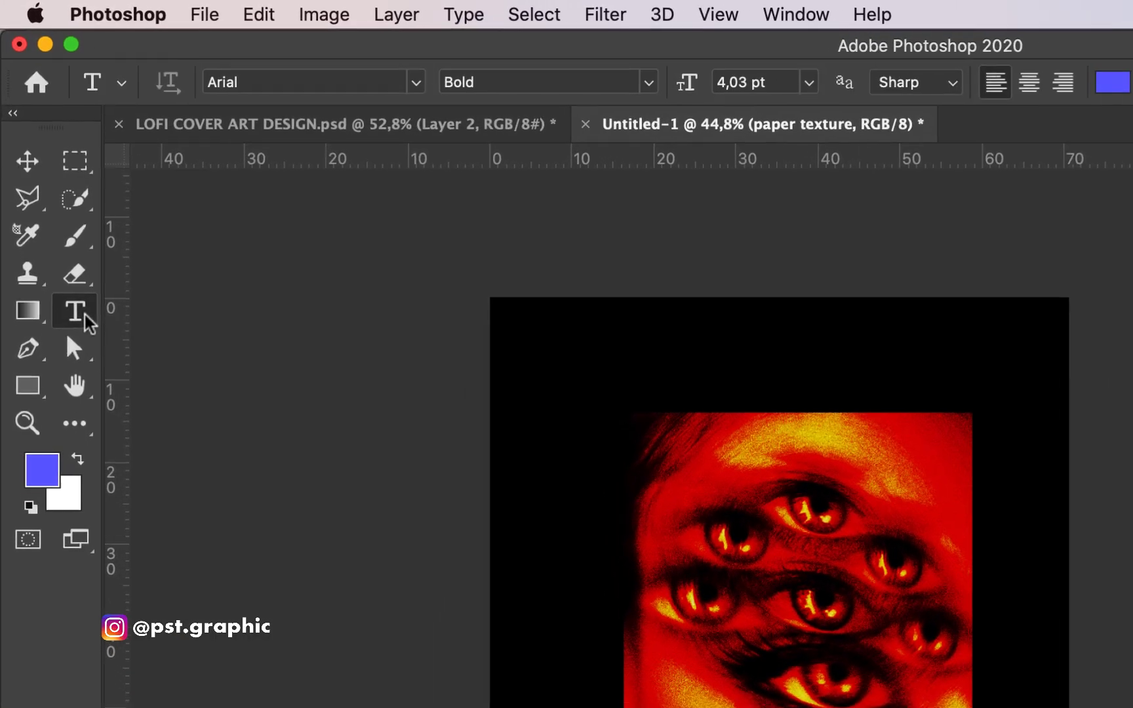
pyautogui.click(317, 82)
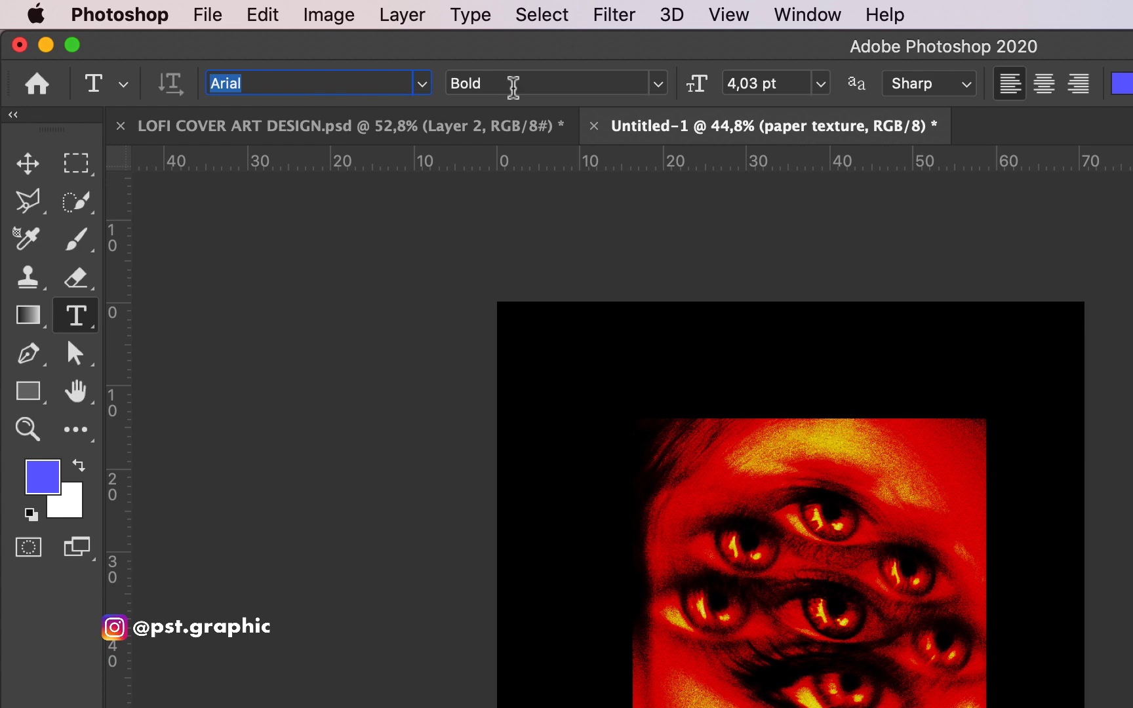
pyautogui.click(512, 84)
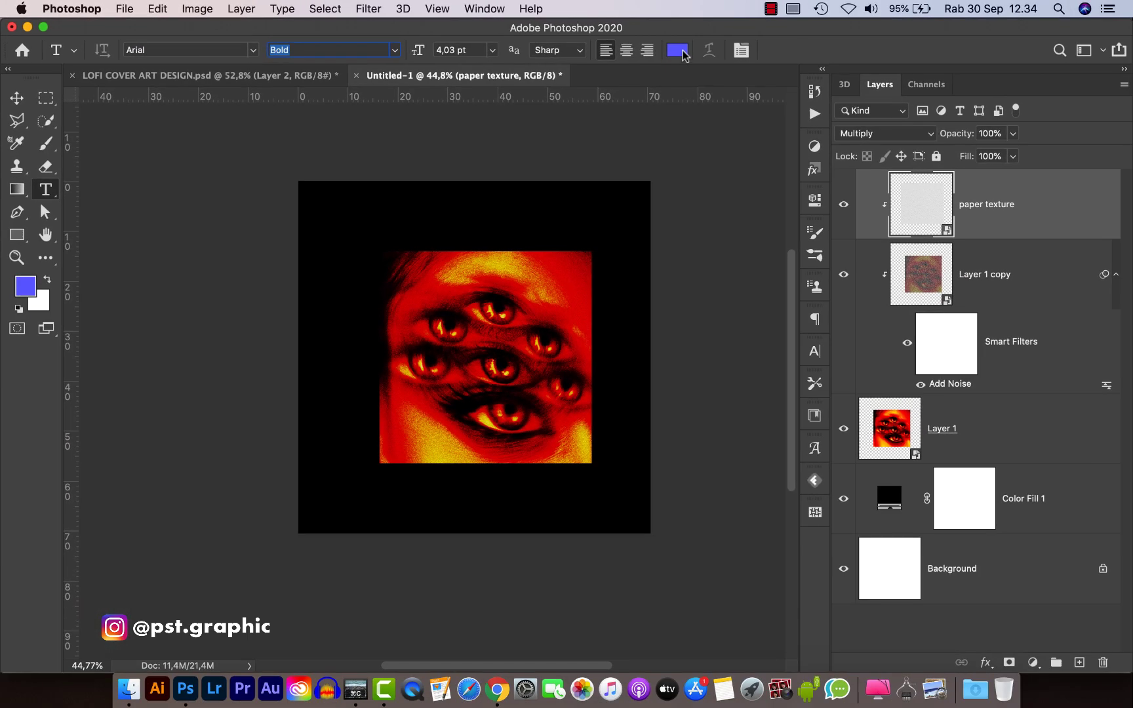
pyautogui.click(779, 58)
pyautogui.moveTo(659, 262); pyautogui.dragTo(546, 186)
pyautogui.click(913, 227)
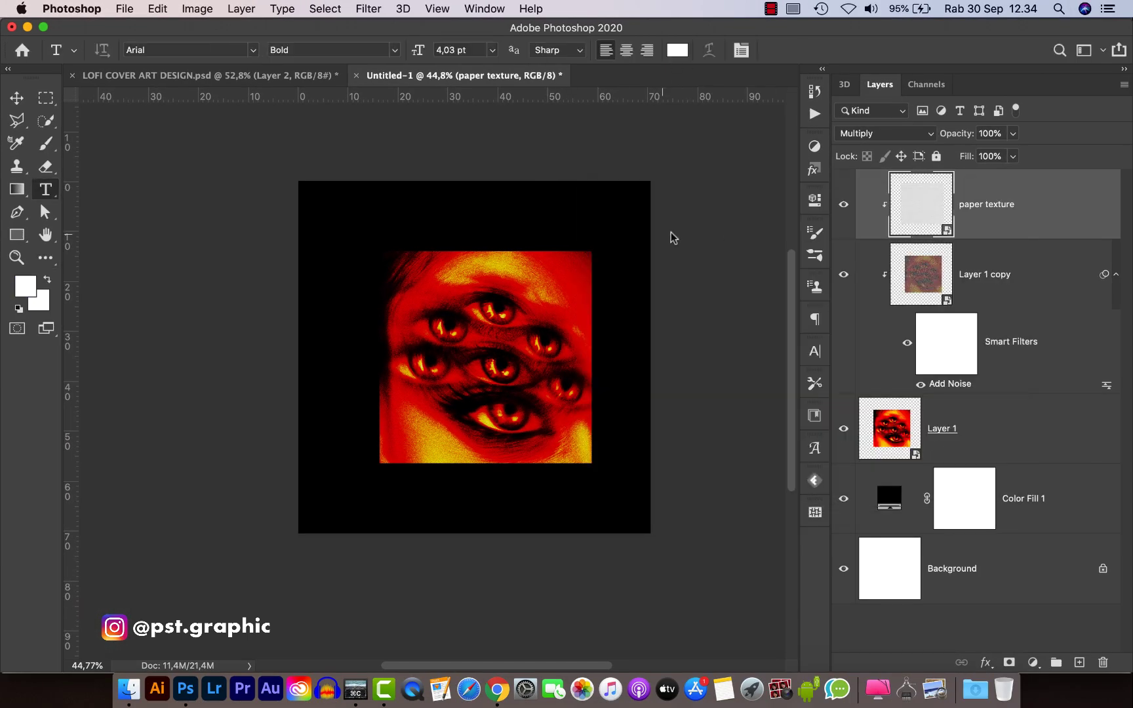
# - Add the 72 pt title "TREMOR." above the portrait's upper-left corner and set its style to Bold Italic
pyautogui.click(382, 225)
pyautogui.write('TREM')
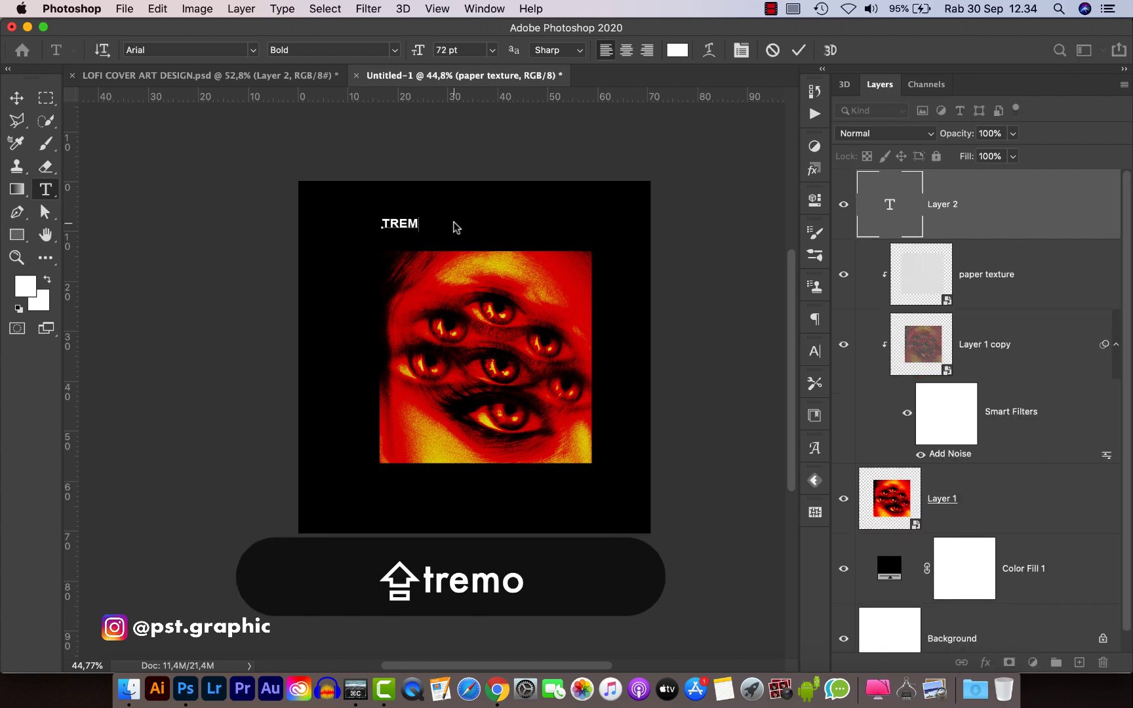
pyautogui.write('OR.')
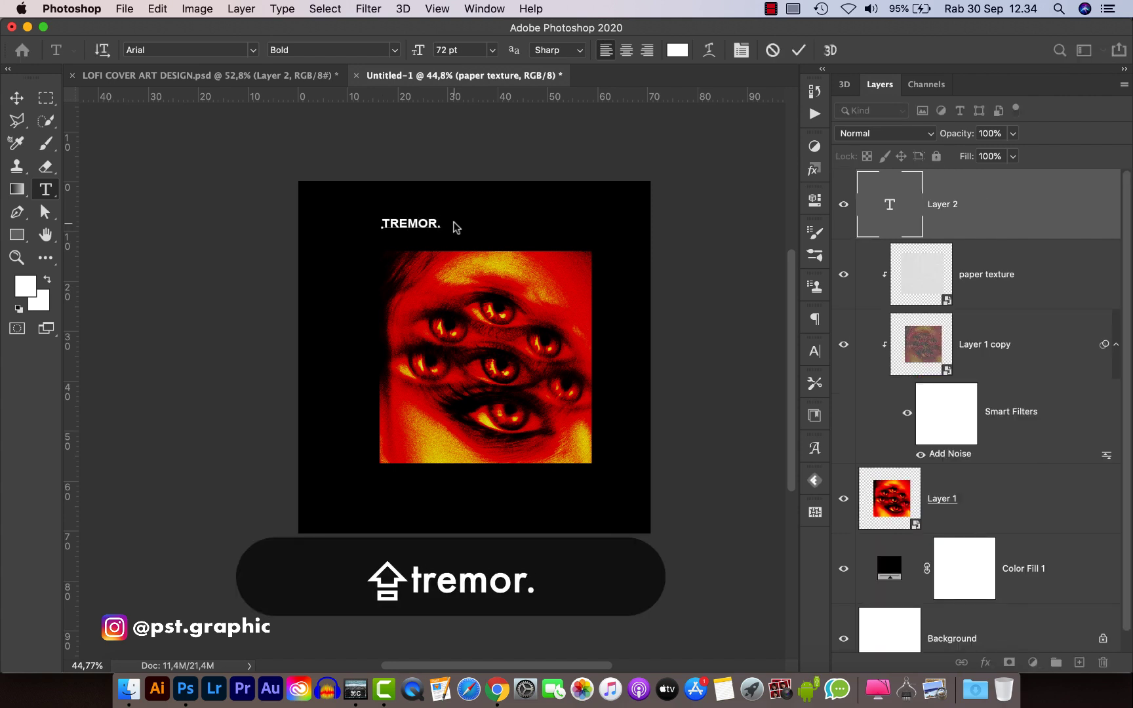
pyautogui.press('super+a')
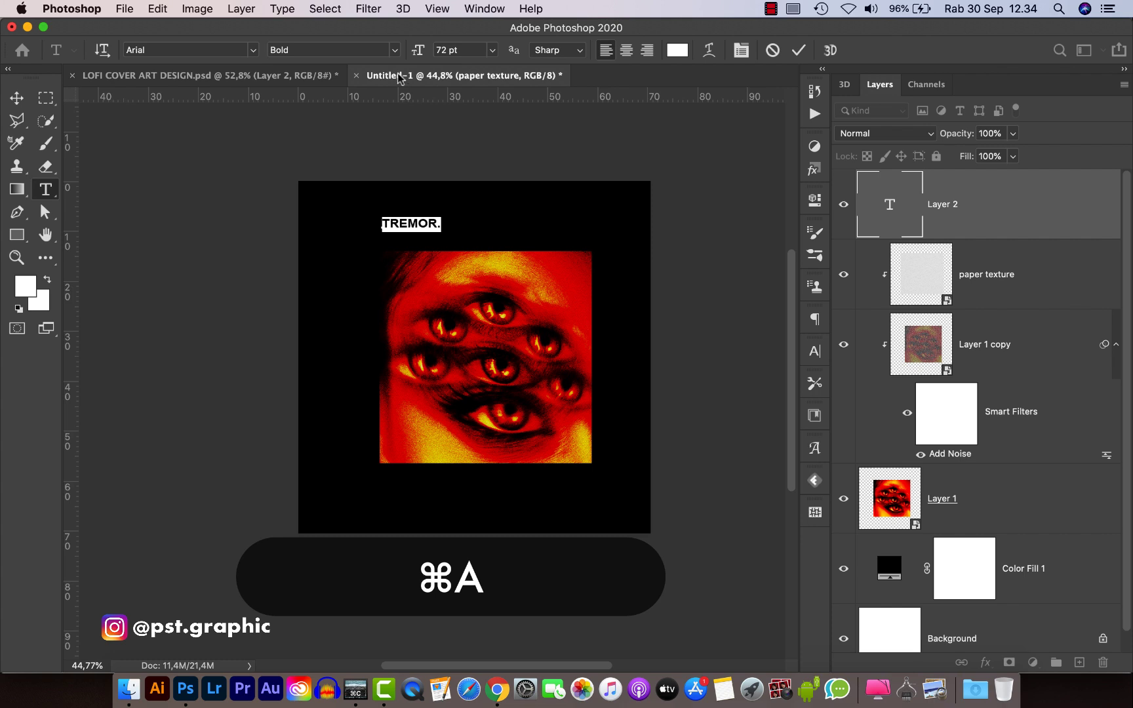
pyautogui.click(390, 51)
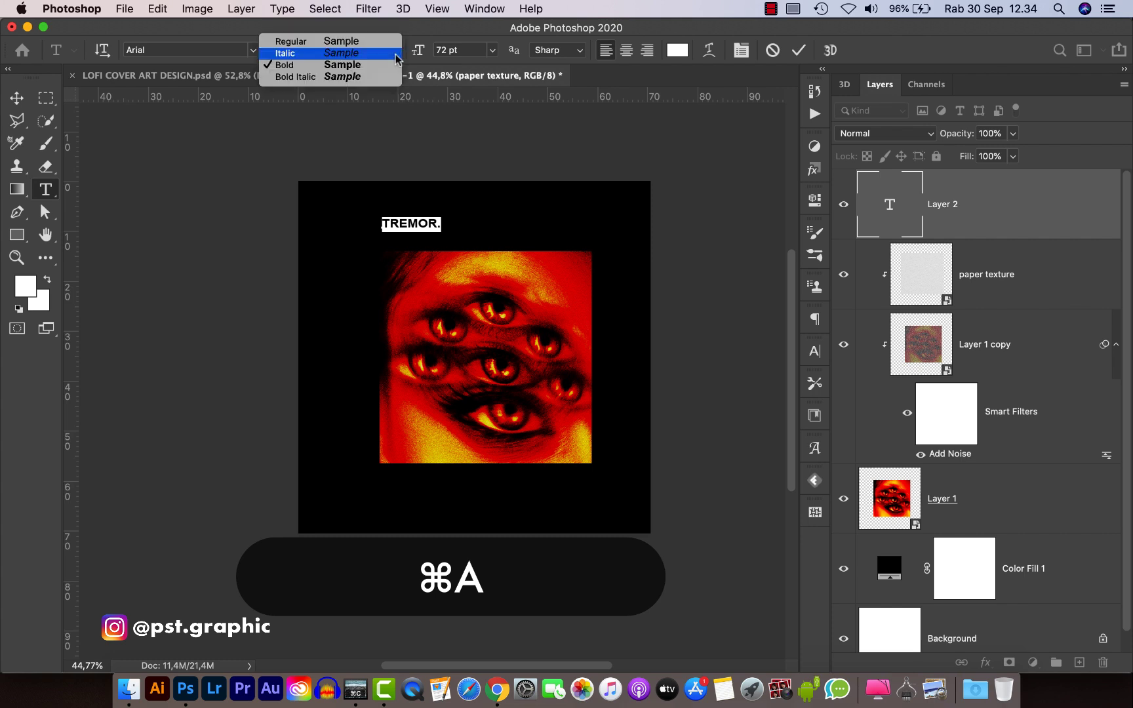
pyautogui.click(348, 78)
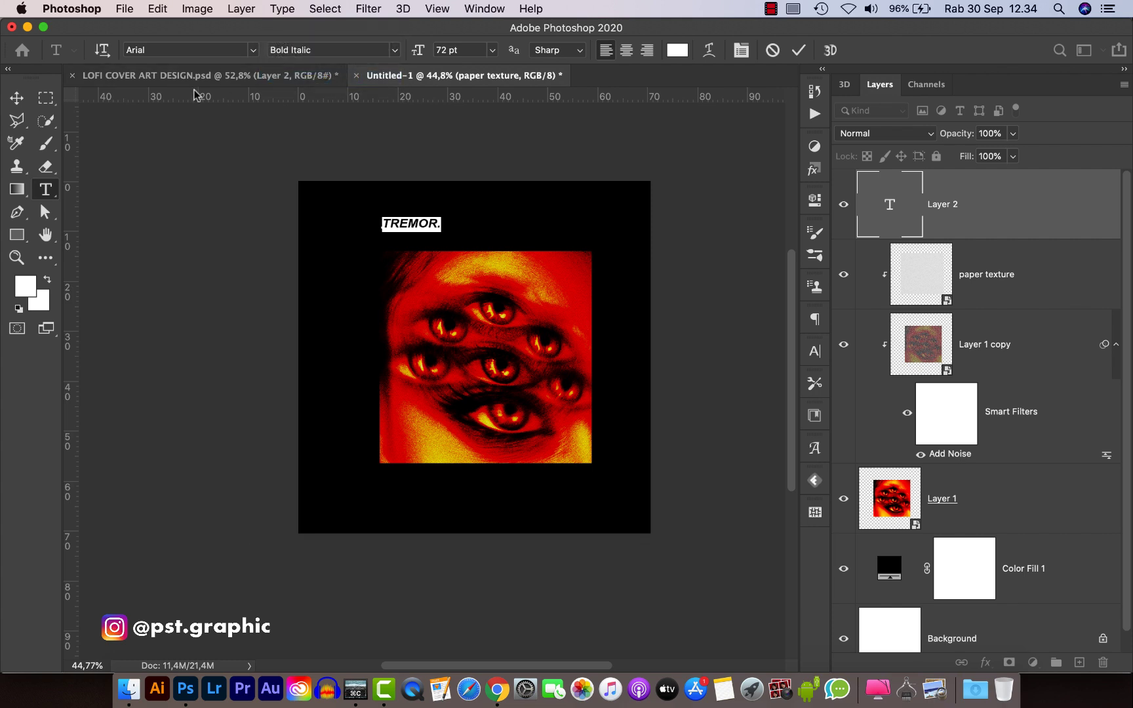
pyautogui.click(16, 98)
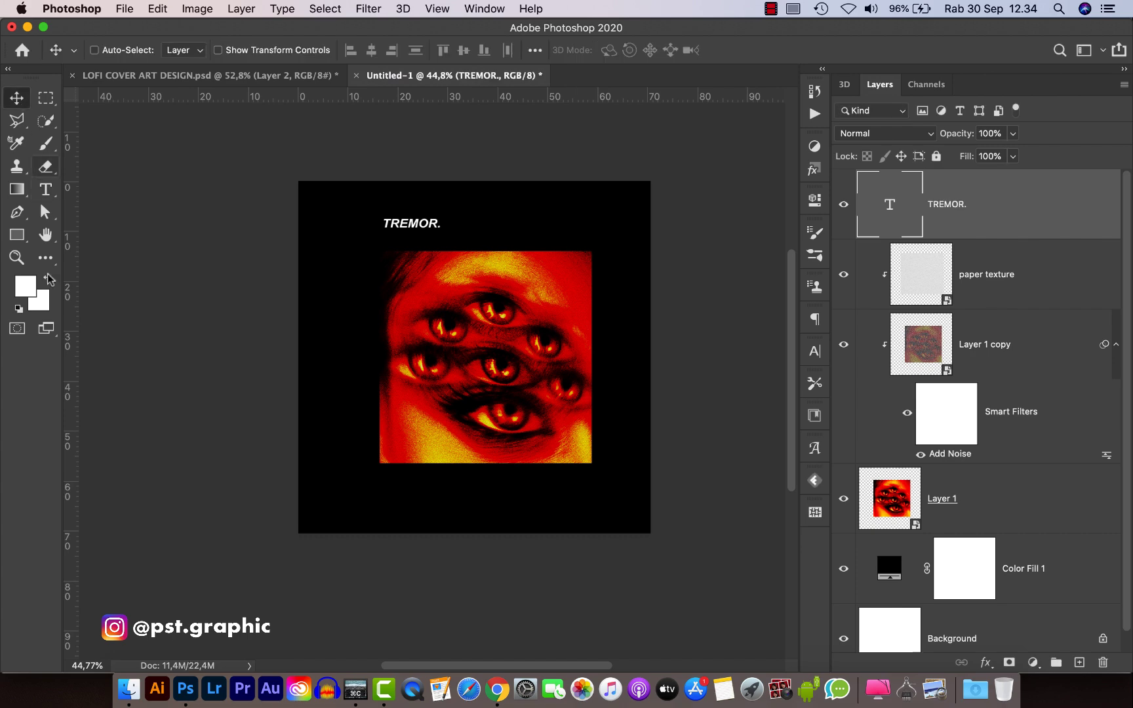
# - Extract the international mark & initials archive from the project folder in Finder and open its template PSD in Photoshop
pyautogui.click(130, 686)
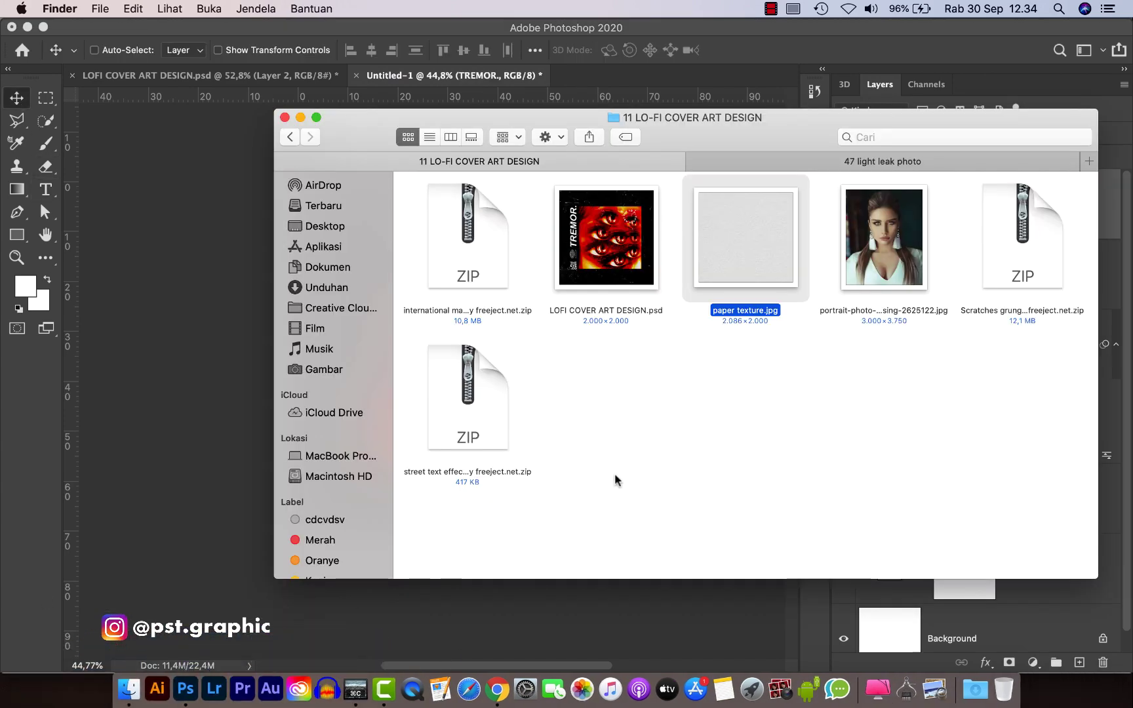
pyautogui.click(732, 437)
pyautogui.click(503, 285)
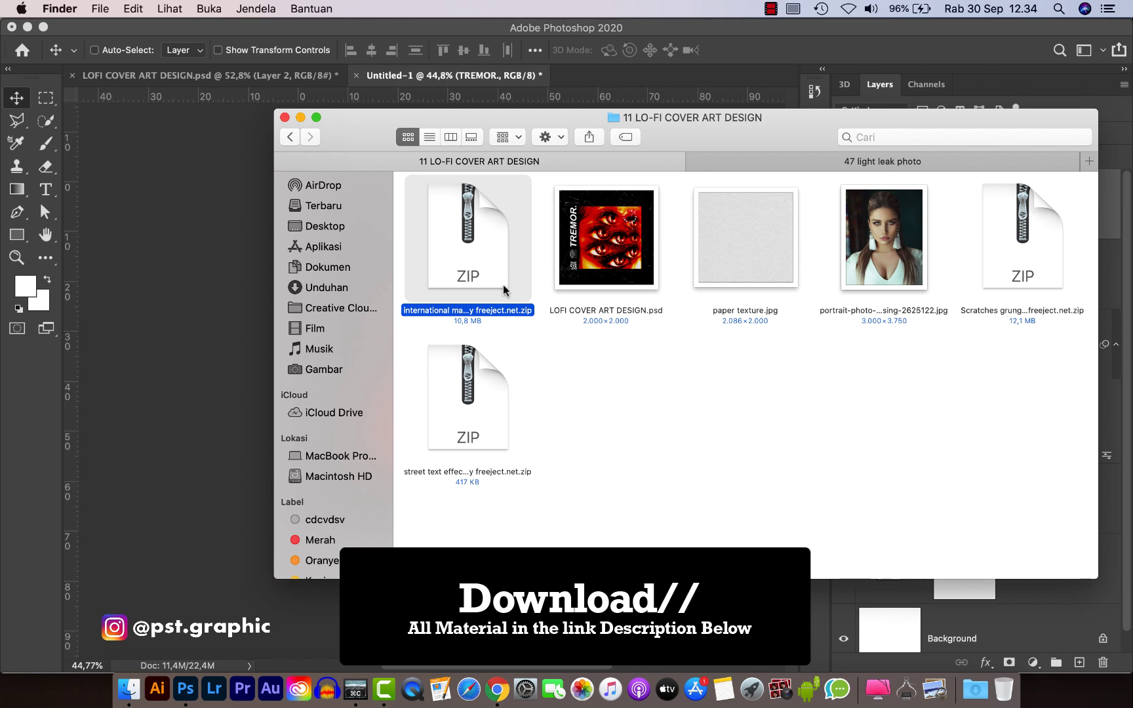
pyautogui.doubleClick(491, 266)
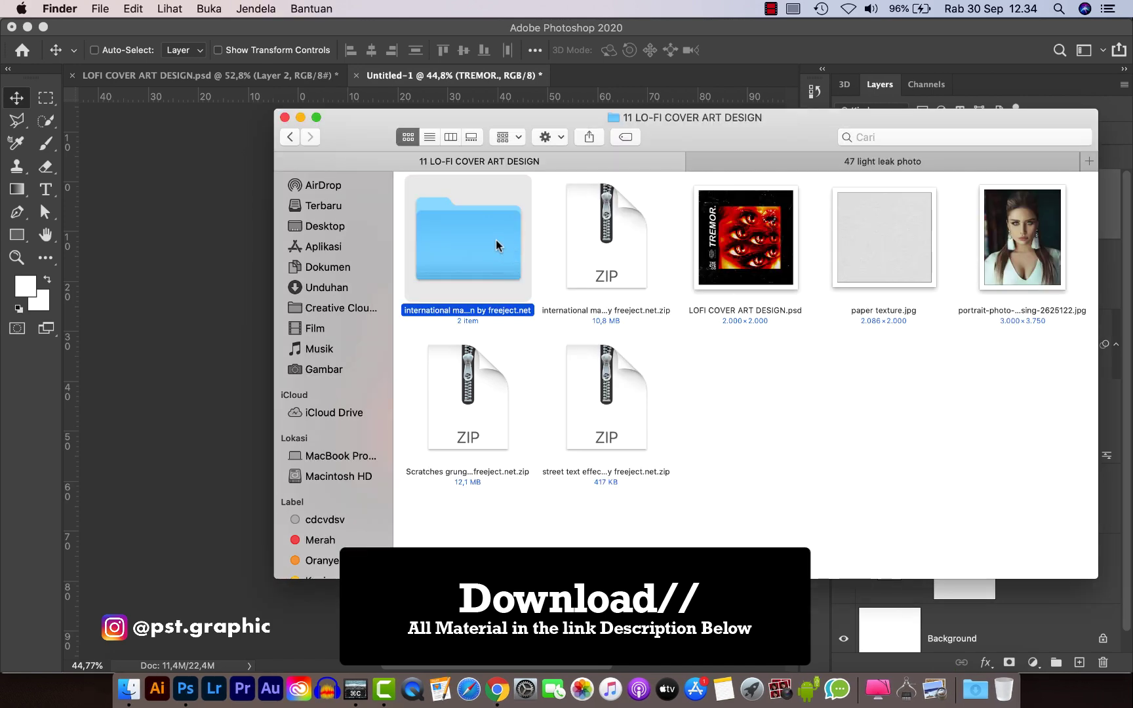
pyautogui.doubleClick(496, 242)
pyautogui.click(597, 263)
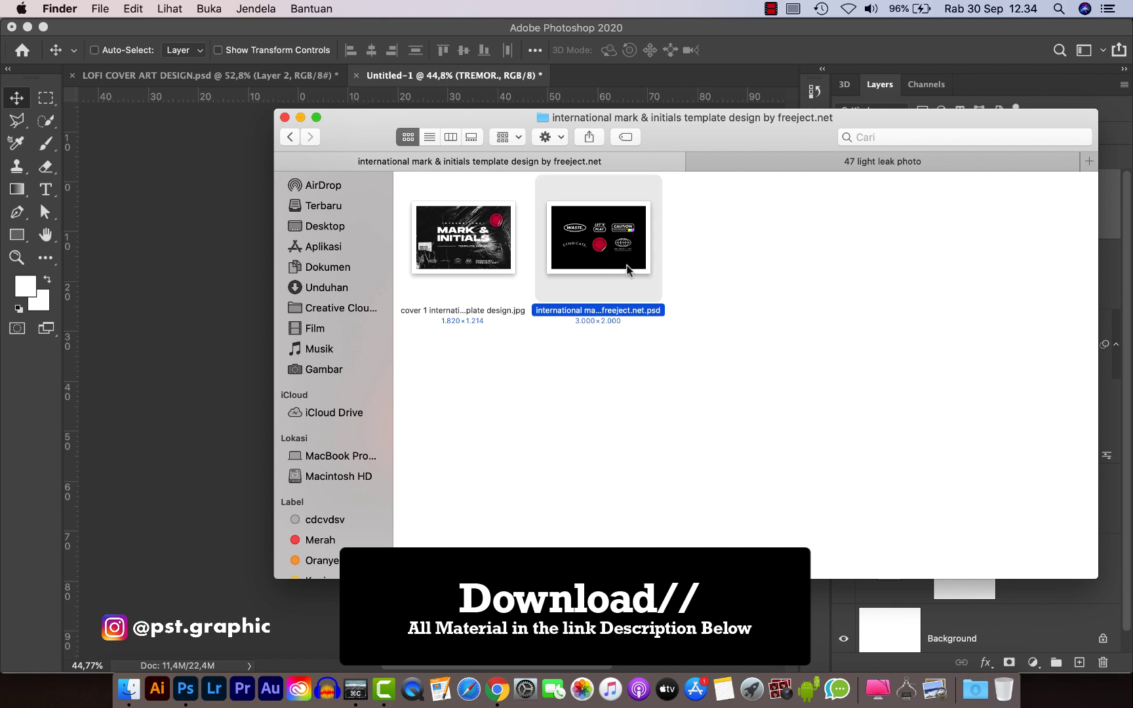
pyautogui.doubleClick(634, 256)
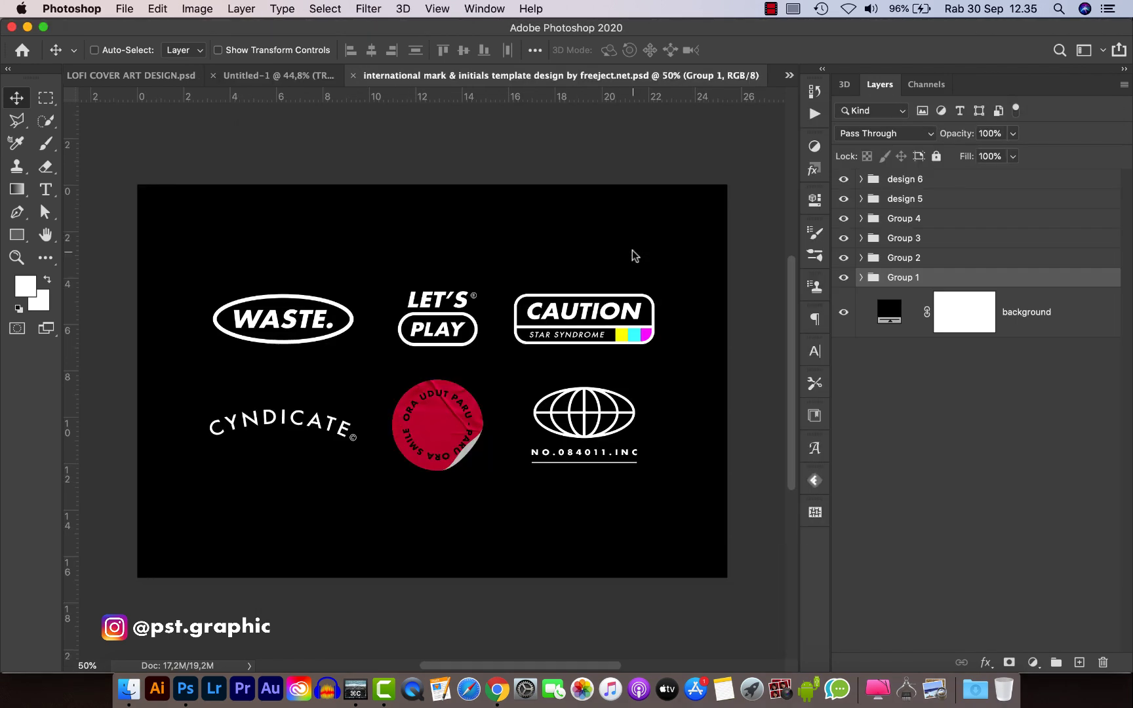
# - Identify the globe logo group design 6 and copy it into the Untitled-1 document, beside the TREMOR. title
pyautogui.click(843, 179)
pyautogui.click(843, 179)
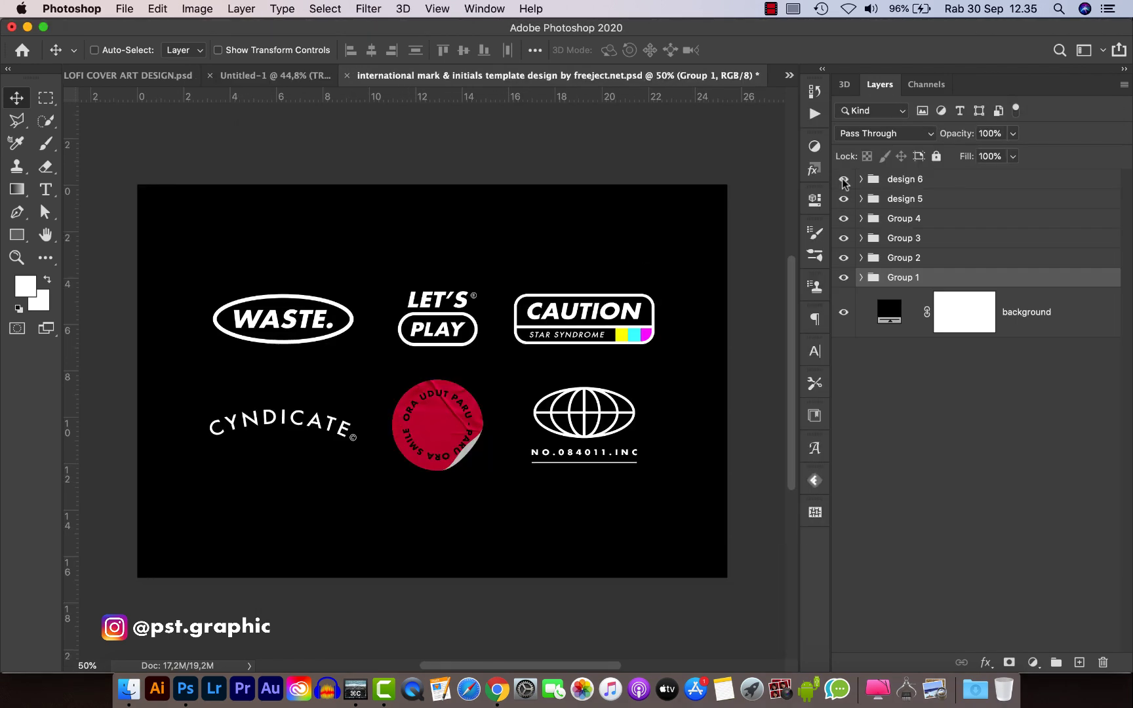
pyautogui.click(922, 182)
pyautogui.scroll(1, 752, 311)
pyautogui.moveTo(610, 438); pyautogui.dragTo(518, 254)
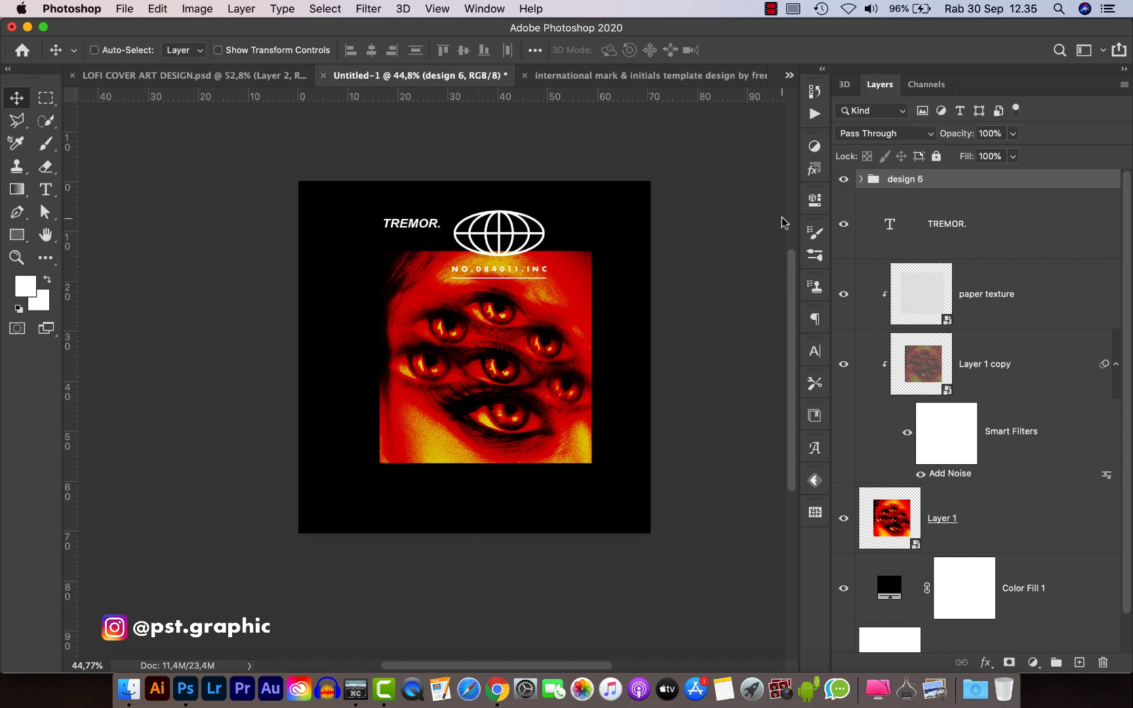
# - Replace the text line under the globe in the design 6 group with "NO:POI09790.MN"
pyautogui.click(860, 181)
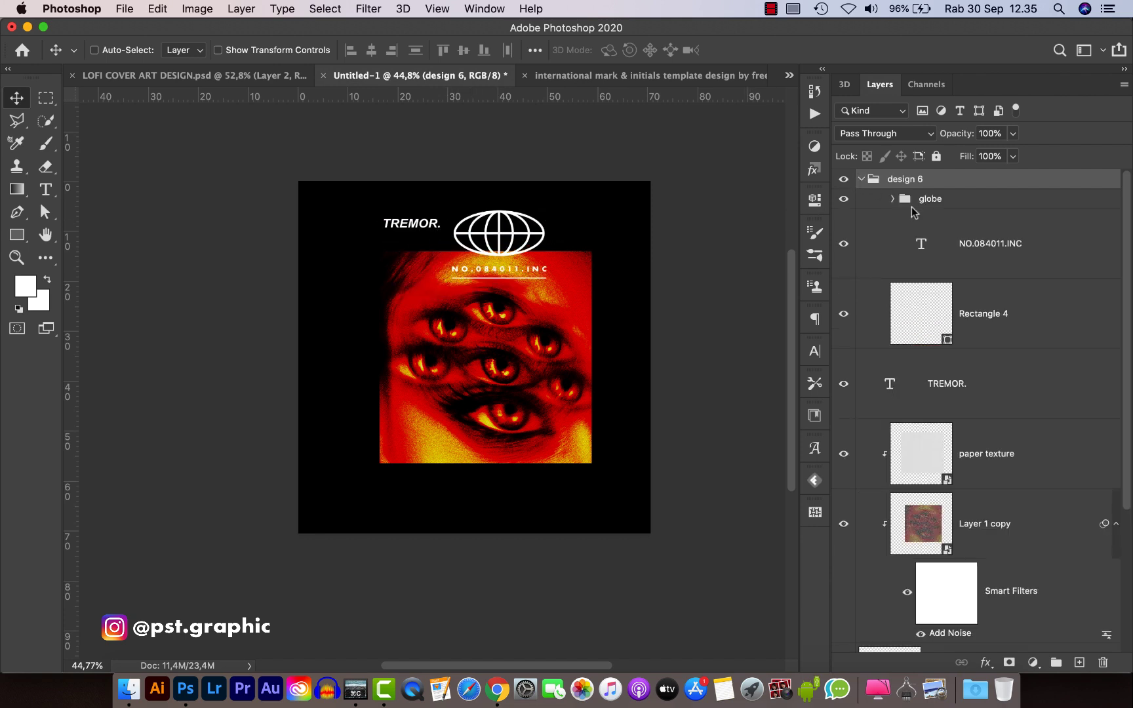
pyautogui.click(984, 252)
pyautogui.doubleClick(918, 245)
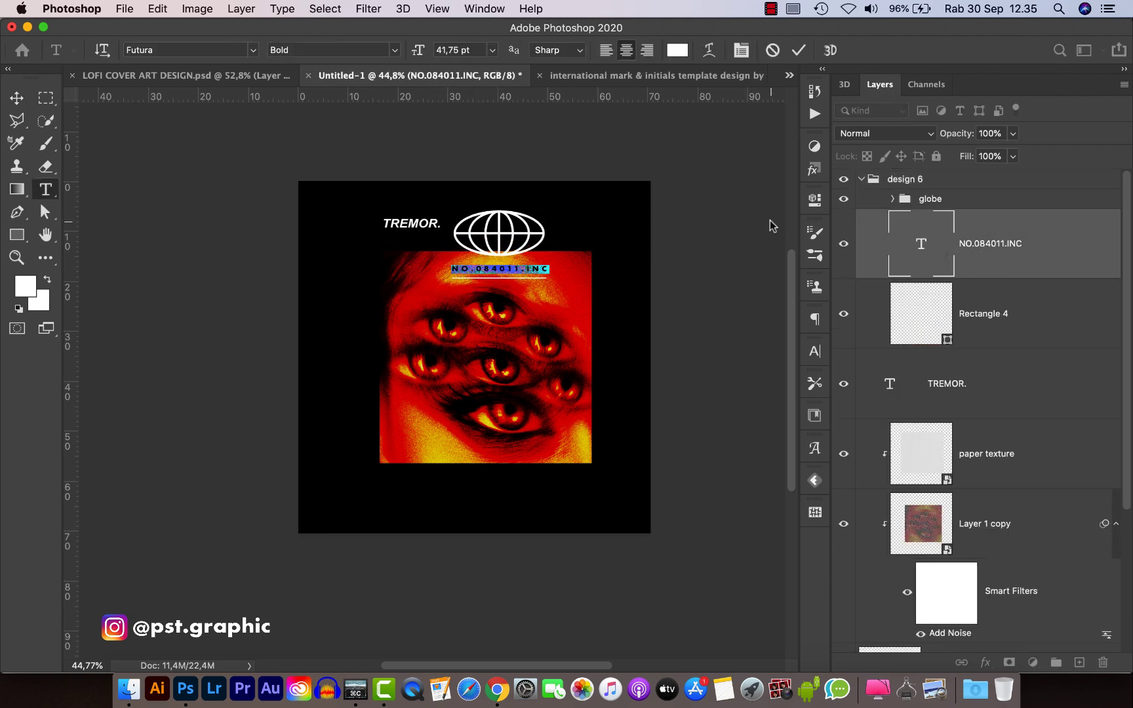
pyautogui.write('no:')
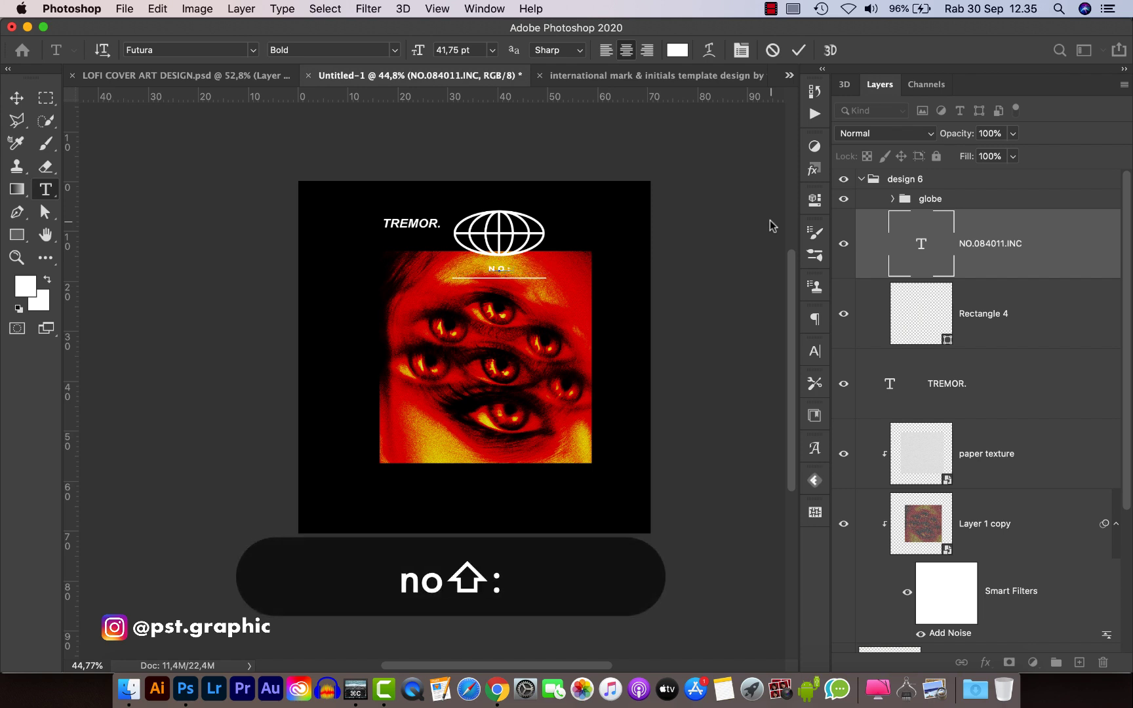
pyautogui.write('poi09790.mn')
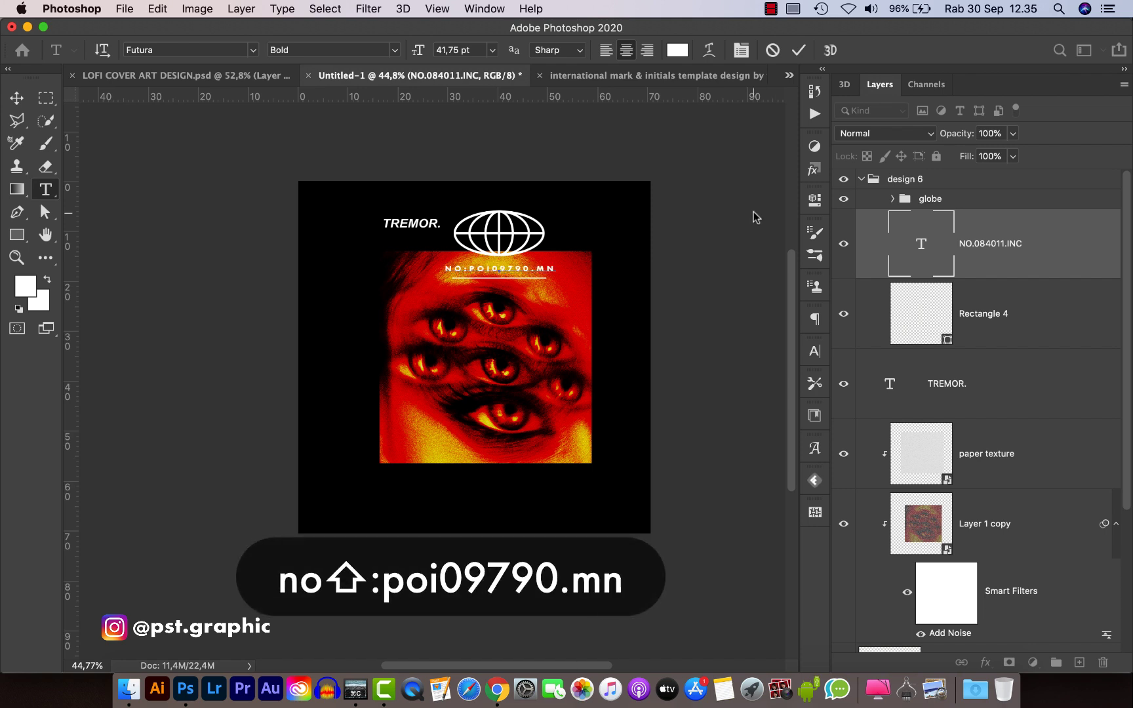
pyautogui.click(15, 98)
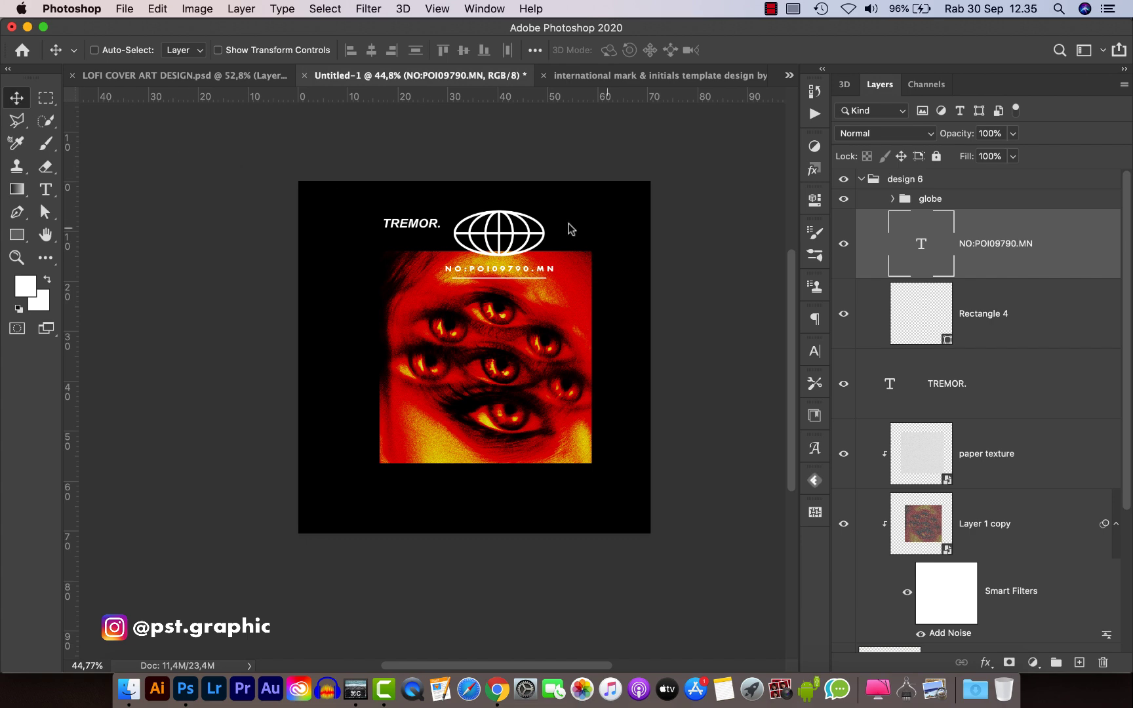
# - Convert the design 6 group to a smart object and scale it down to sit directly beside the TREMOR. title
pyautogui.click(864, 177)
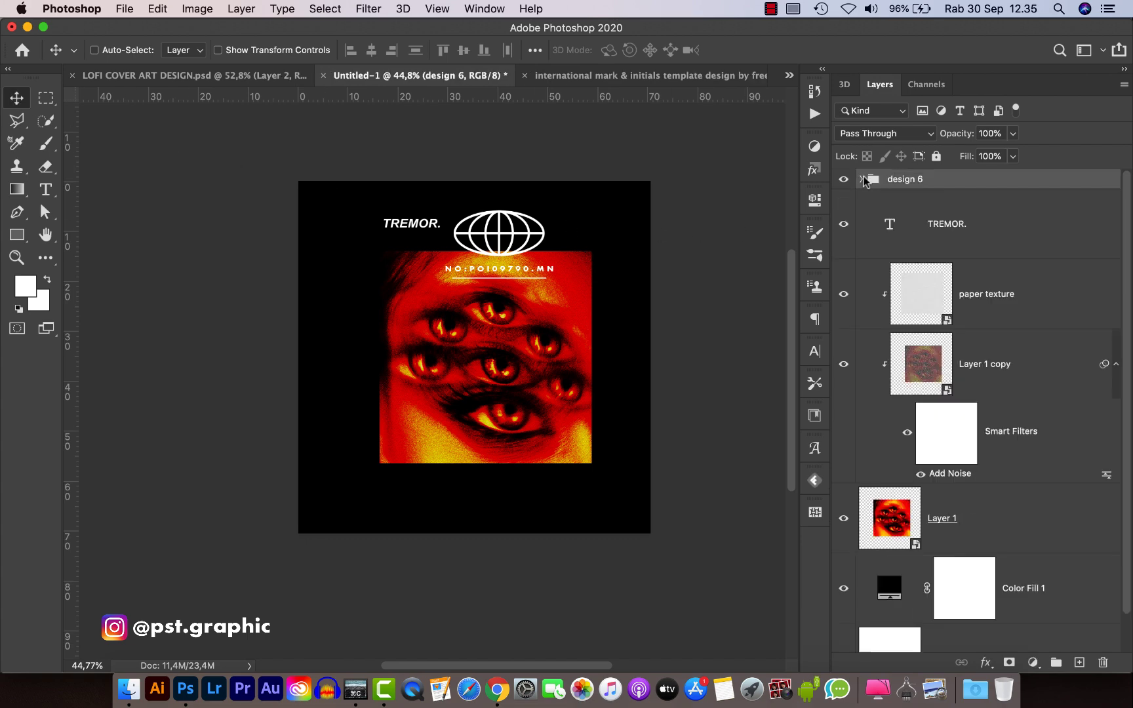
pyautogui.rightClick(883, 180)
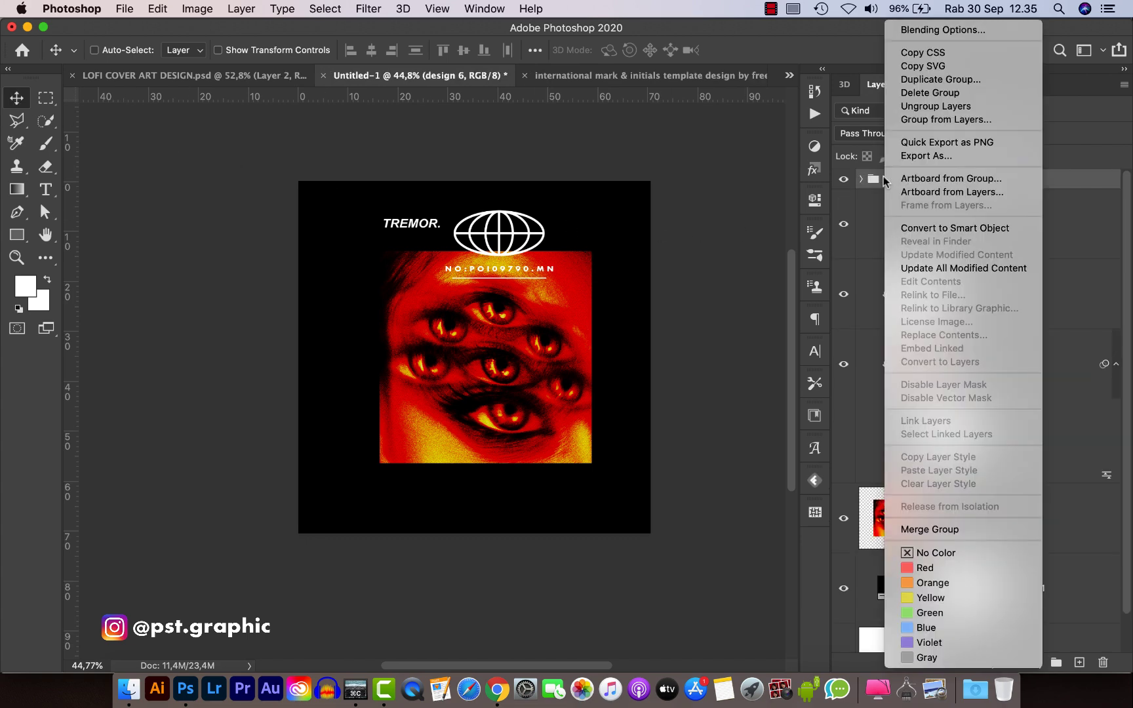
pyautogui.click(947, 230)
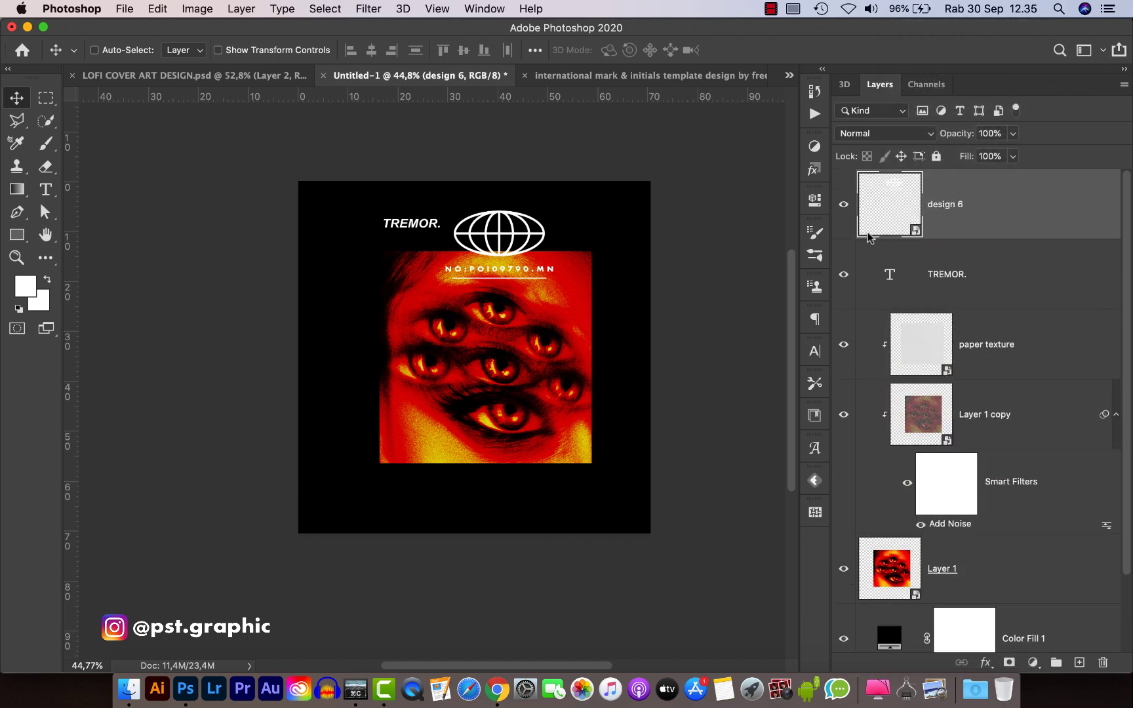
pyautogui.press('super+t')
pyautogui.moveTo(561, 279); pyautogui.dragTo(473, 230)
pyautogui.press('Return')
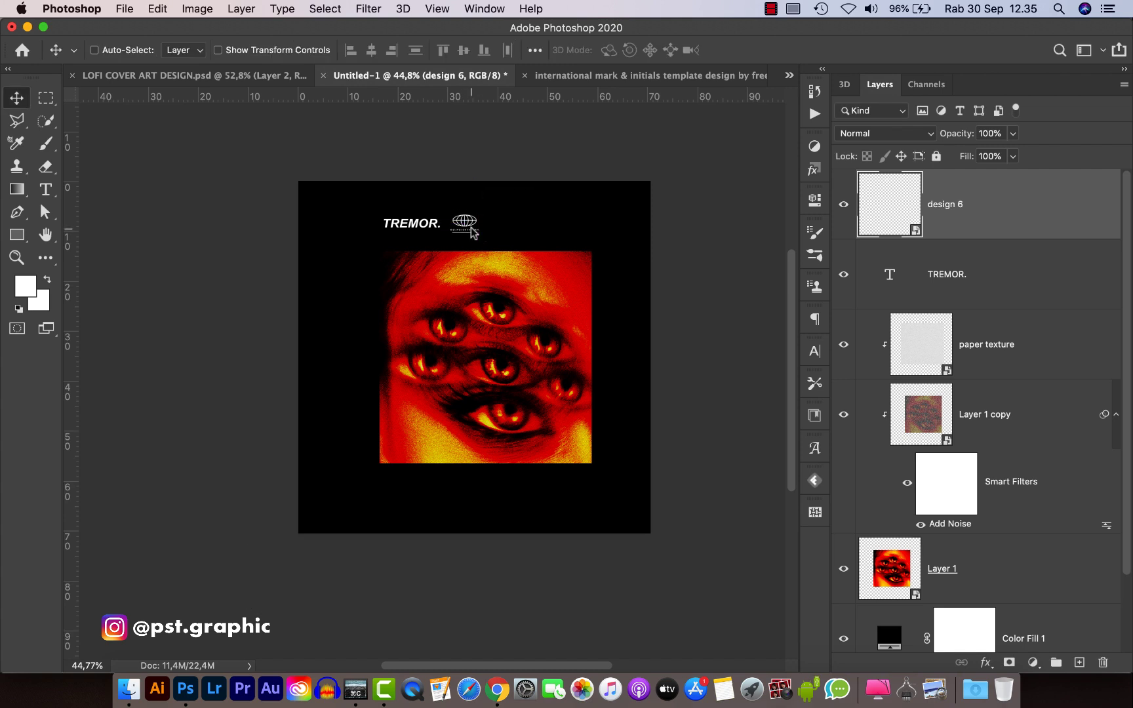
# - Add a three-line bold Futura text reading "THE / EYE / .CO" in white over the portrait
pyautogui.press('t')
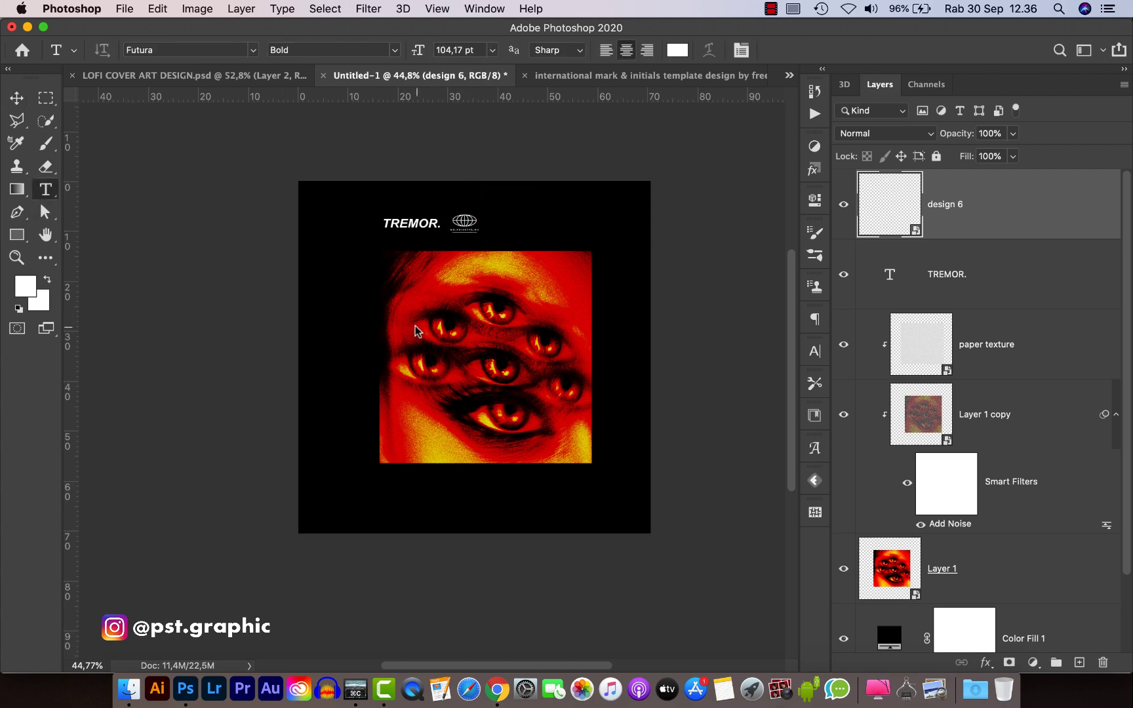
pyautogui.click(427, 328)
pyautogui.write('the')
pyautogui.press('Return')
pyautogui.write('eye')
pyautogui.press('Return')
pyautogui.write('.CO')
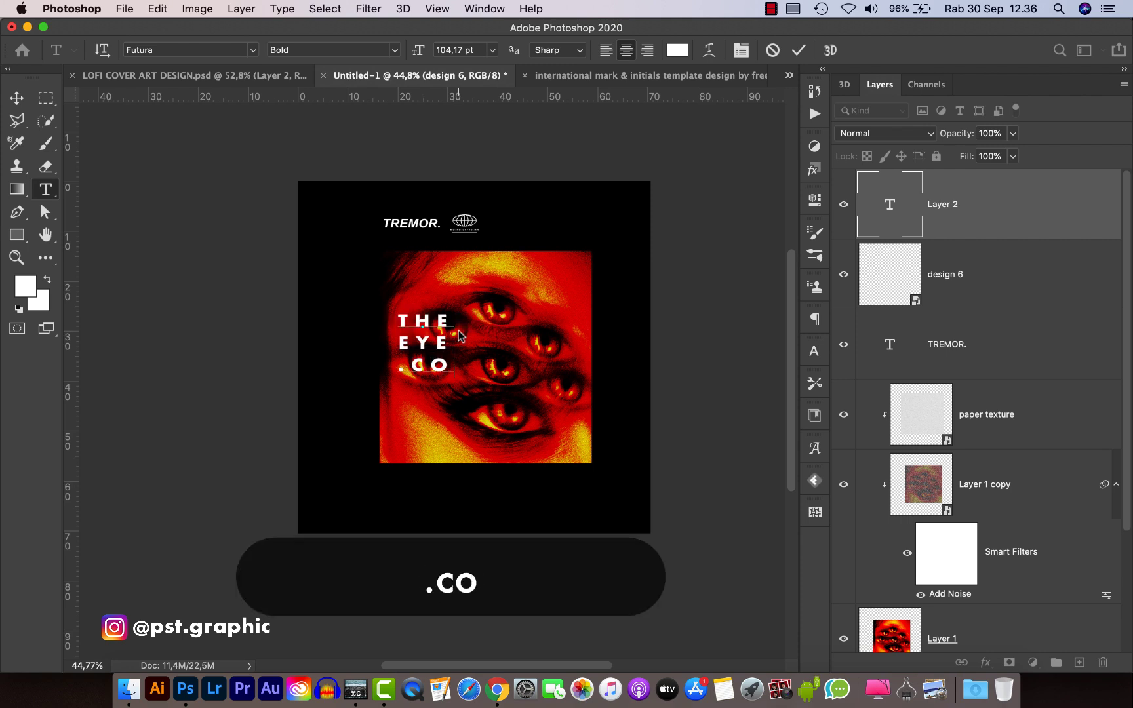
# - Rotate the THE EYE .CO text a quarter turn counterclockwise and place it beside the globe logo at matching height
pyautogui.press('super+t')
pyautogui.moveTo(455, 376); pyautogui.dragTo(504, 234)
pyautogui.press('Return')
# - Rotate the TREMOR. title, globe logo and THE EYE .CO text together clockwise and enlarge them into a column along the portrait's left edge
pyautogui.keyDown('super'); pyautogui.click(1050, 290); pyautogui.keyUp('super')
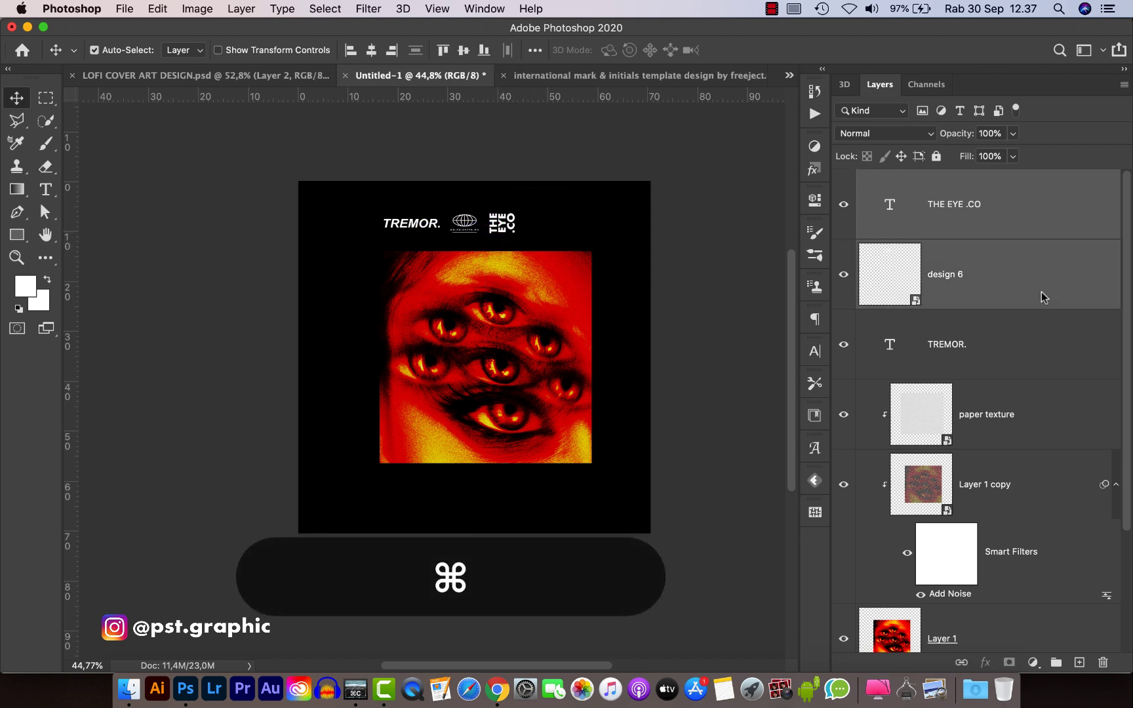
pyautogui.keyDown('super'); pyautogui.click(1010, 340); pyautogui.keyUp('super')
pyautogui.press('super+t')
pyautogui.moveTo(515, 214); pyautogui.dragTo(359, 367)
pyautogui.moveTo(372, 444)
pyautogui.mouseDown()
pyautogui.moveTo(373, 434)
pyautogui.moveTo(387, 462)
pyautogui.mouseUp()
pyautogui.press('Return')
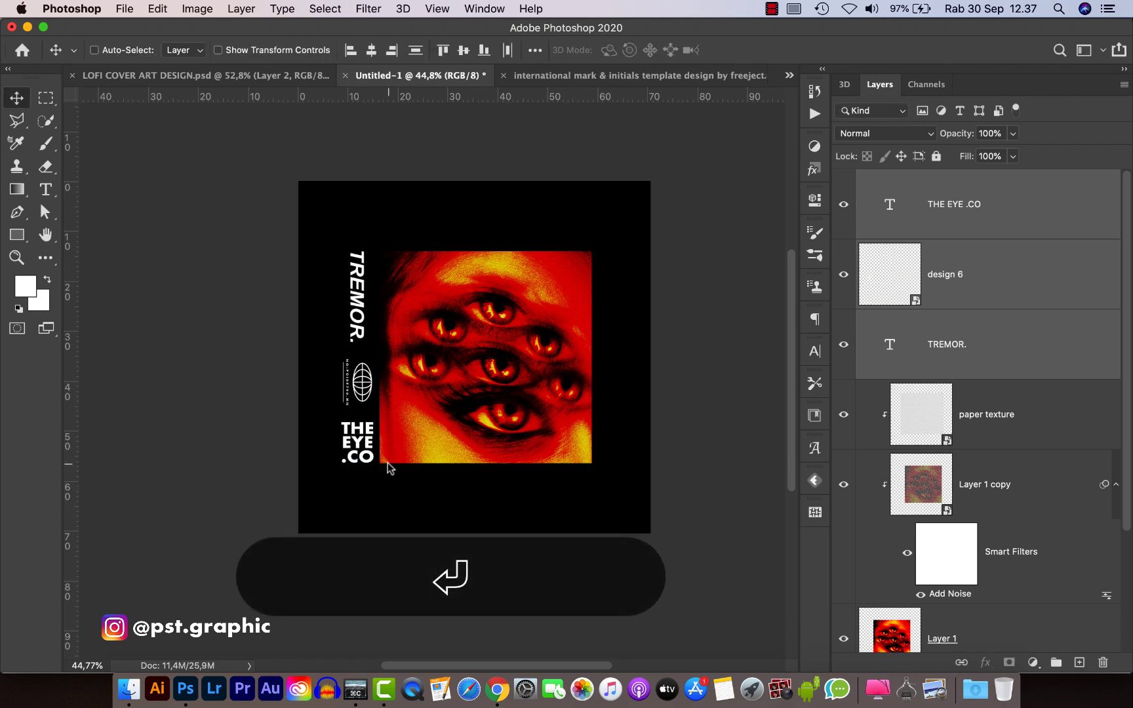
# - Extract the street text effect vol 3 archive from the project folder in Finder and open its PSD in Photoshop
pyautogui.click(137, 694)
pyautogui.click(290, 139)
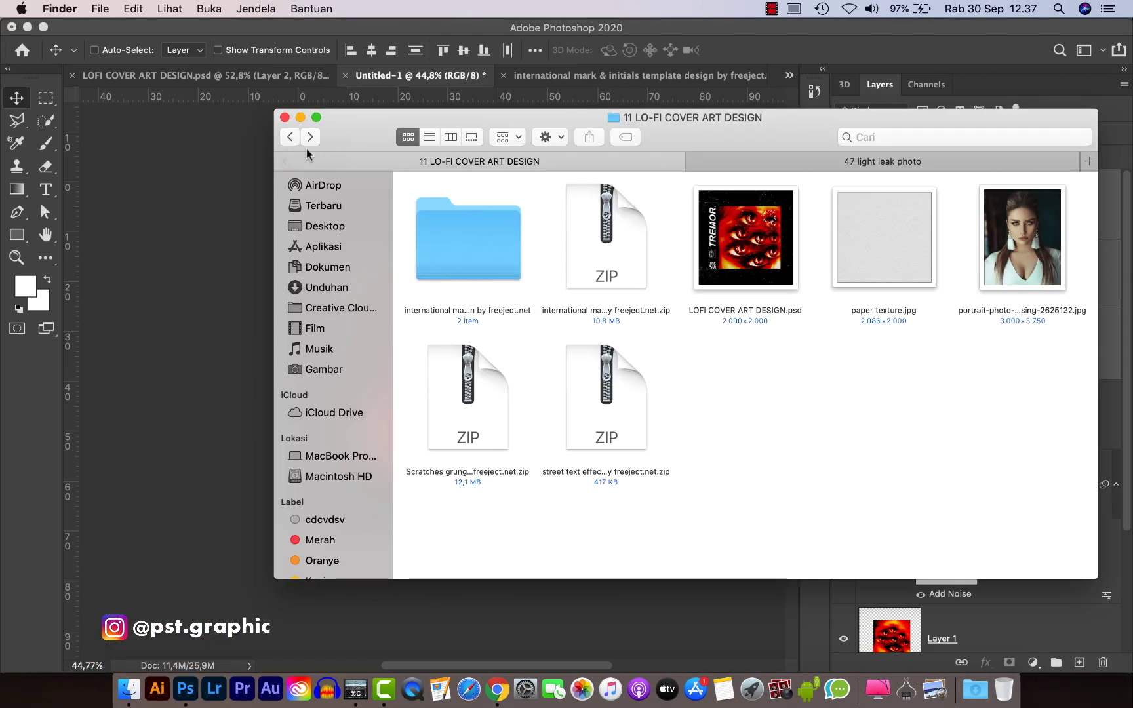
pyautogui.click(606, 397)
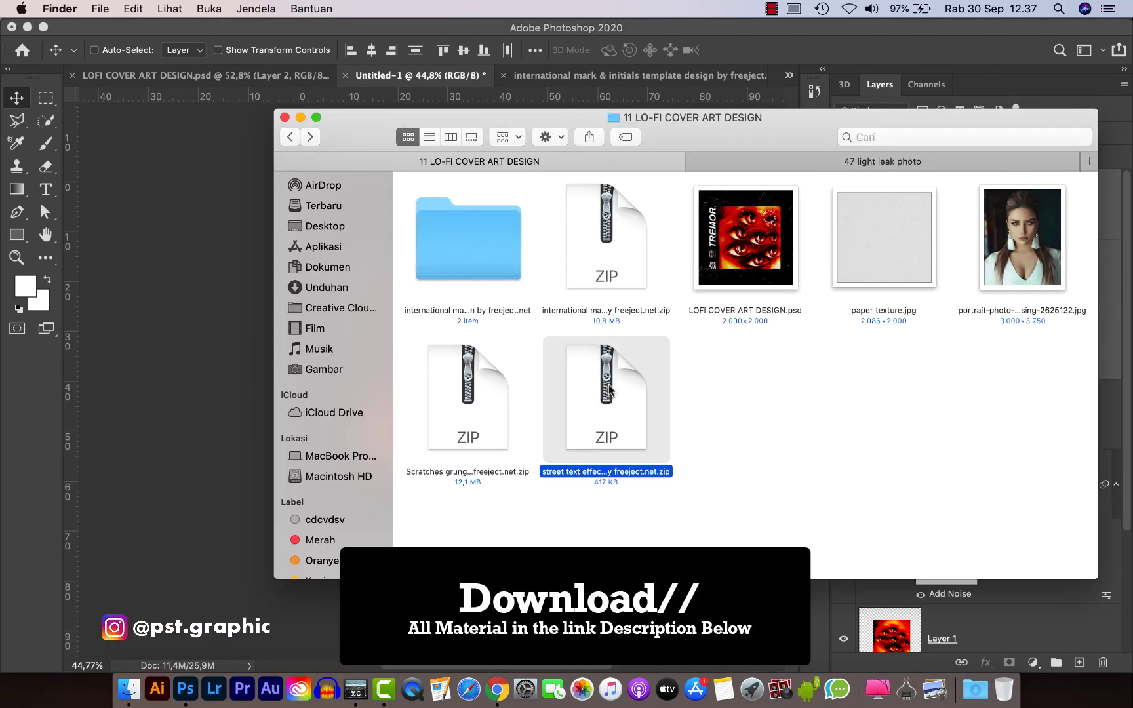
pyautogui.doubleClick(595, 417)
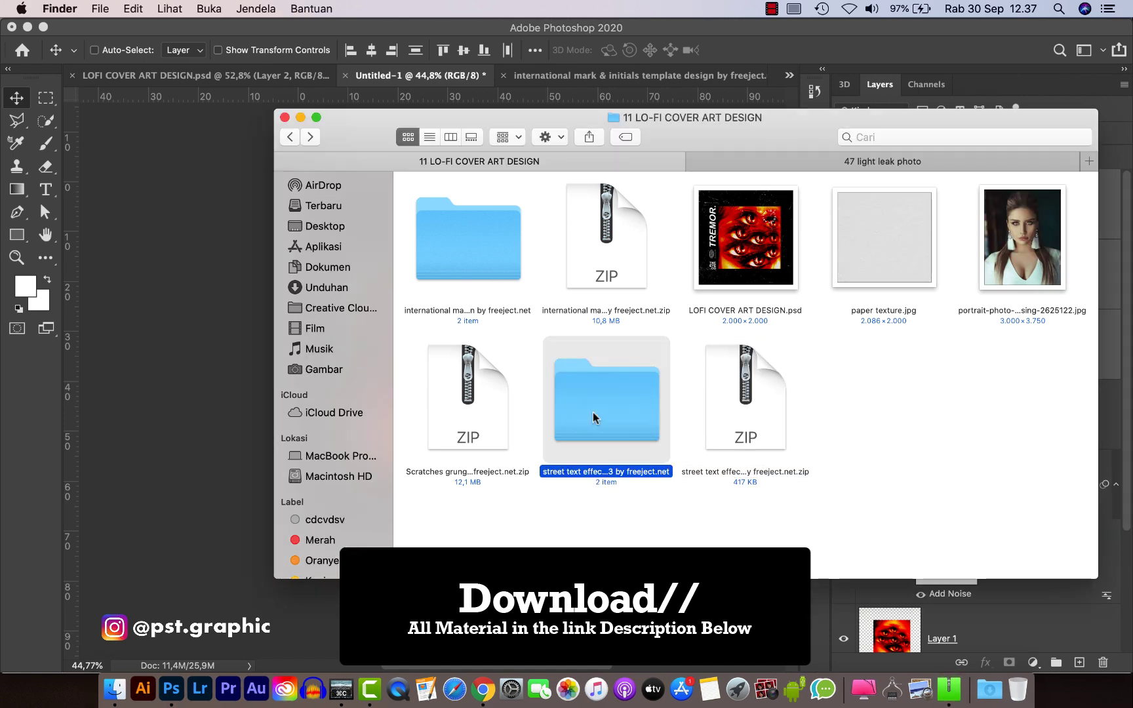
pyautogui.doubleClick(595, 401)
pyautogui.click(633, 265)
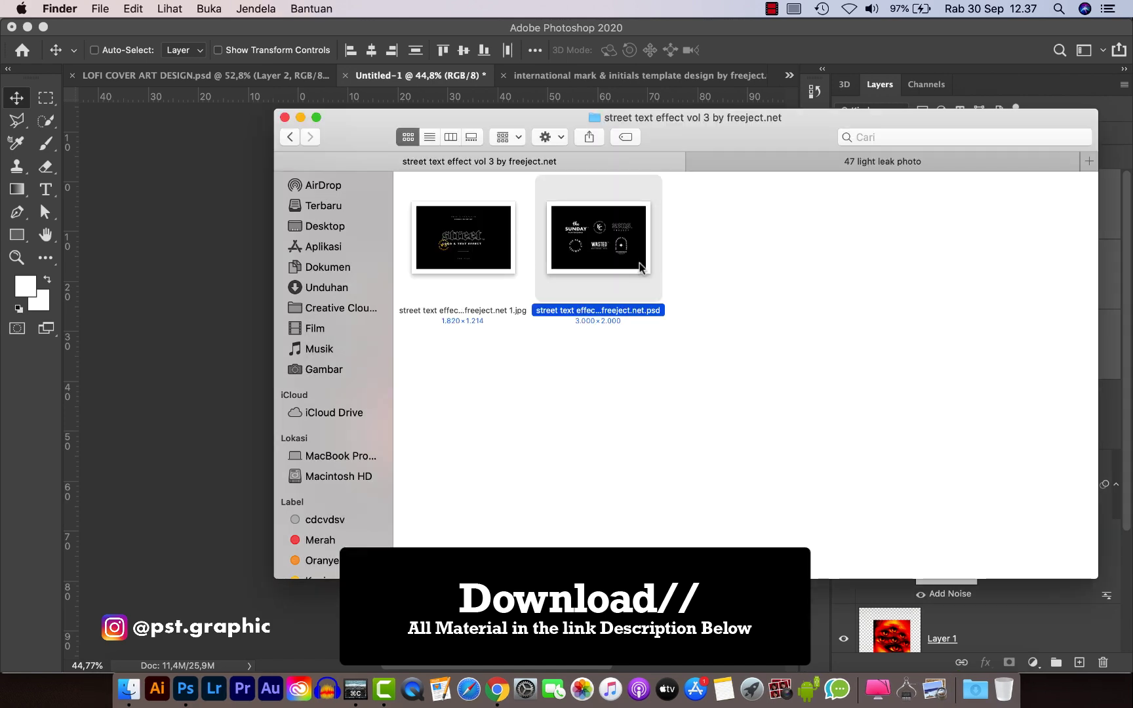
pyautogui.doubleClick(636, 263)
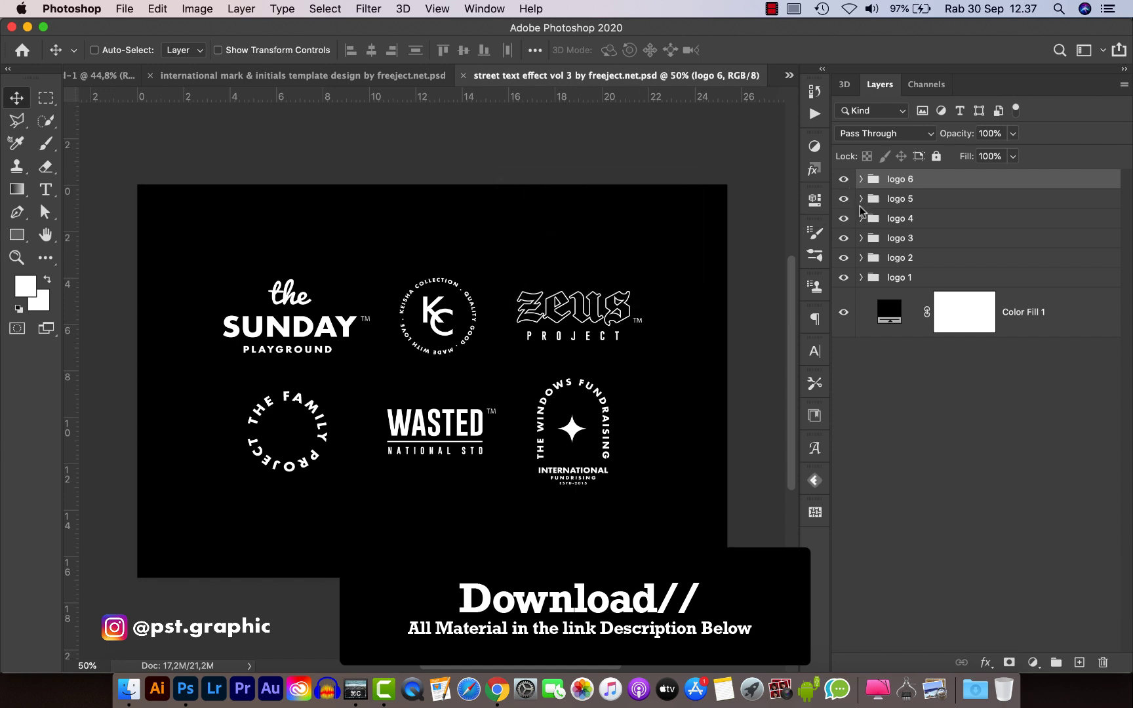
# - Identify the circular THE FAMILY PROJECT group logo 4 and copy it into Untitled-1, on the portrait's upper right corner
pyautogui.click(844, 220)
pyautogui.click(845, 220)
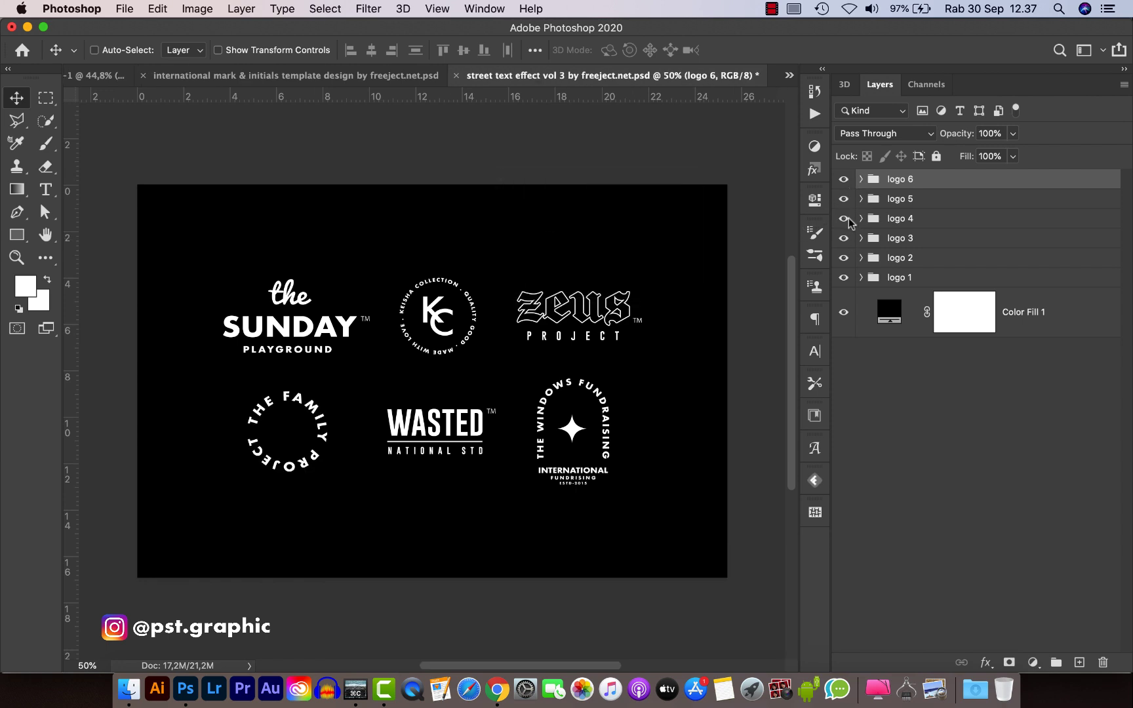
pyautogui.click(896, 223)
pyautogui.moveTo(251, 447); pyautogui.dragTo(542, 309)
pyautogui.press('super+t')
pyautogui.press('Return')
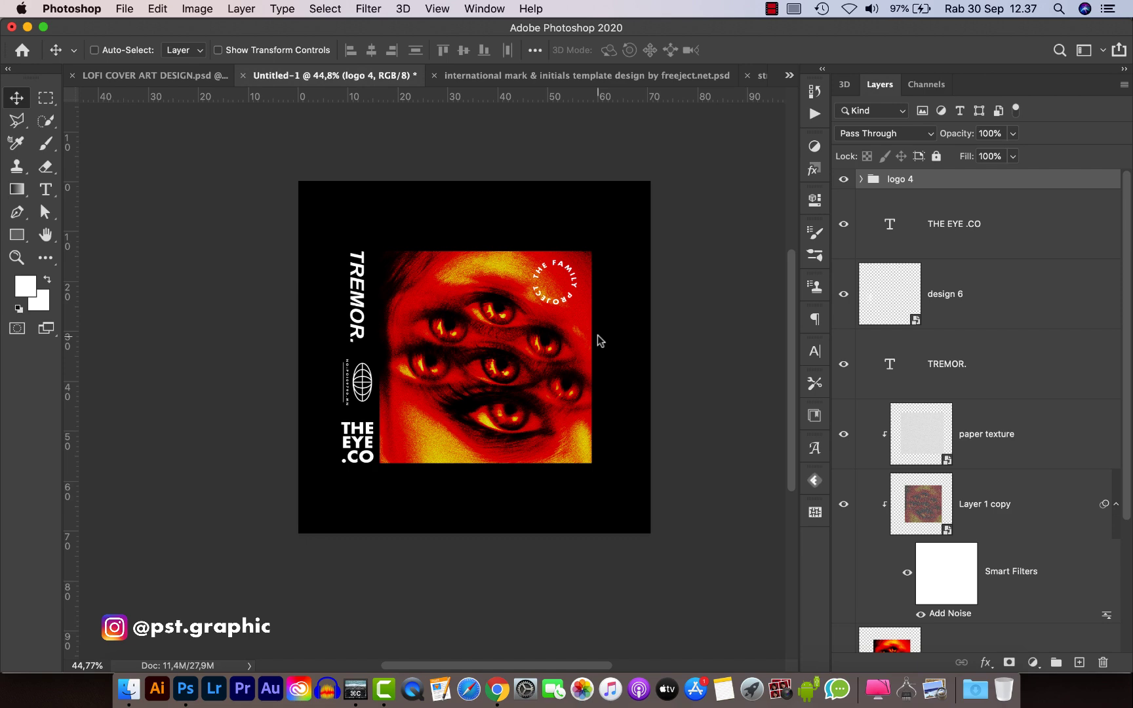
# - Extract the Scratches grunge texture archive from the project folder in Finder and open the extracted folder
pyautogui.click(121, 691)
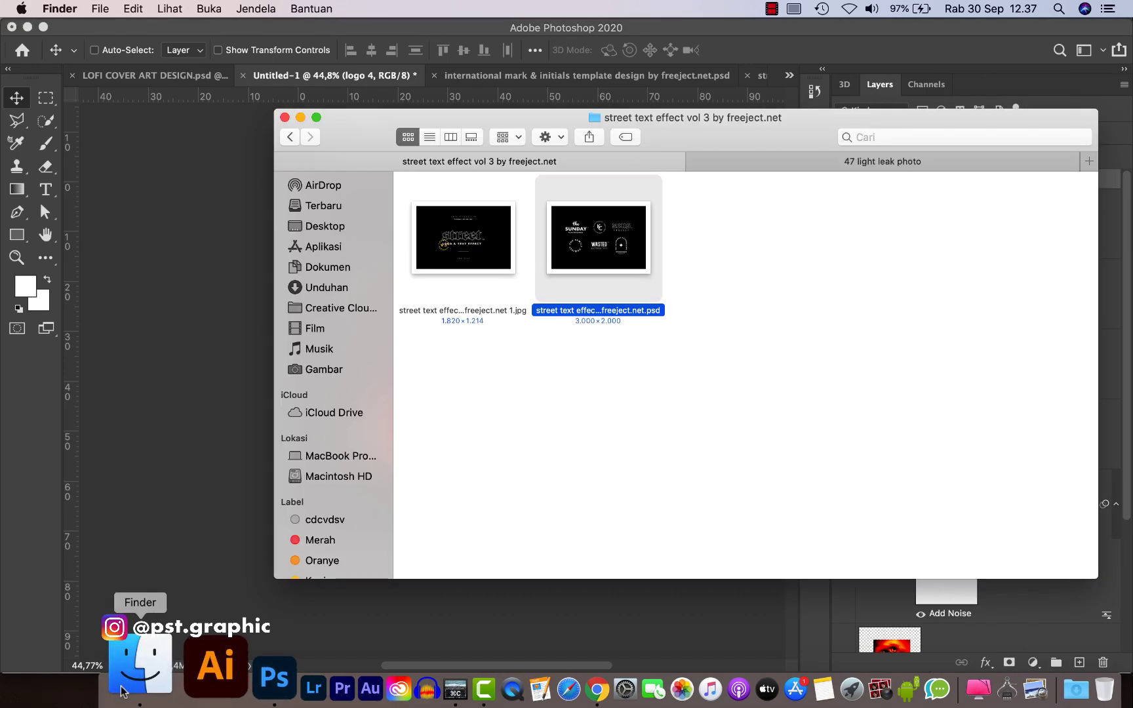
pyautogui.click(297, 138)
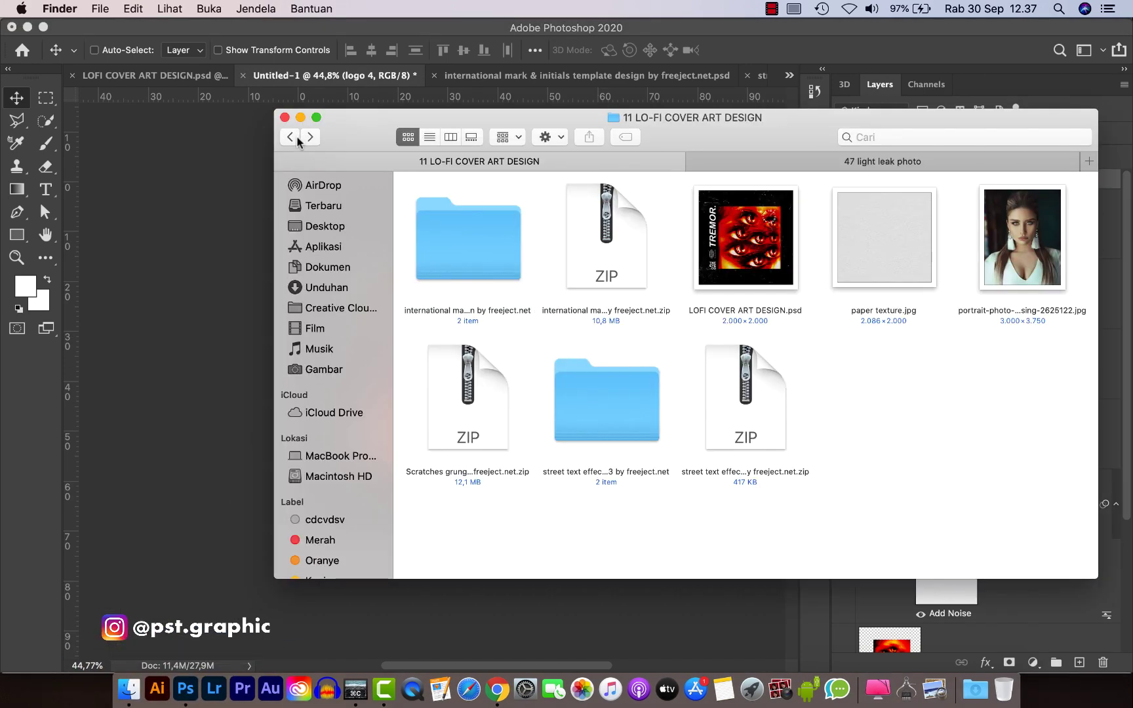
pyautogui.click(499, 402)
pyautogui.doubleClick(476, 391)
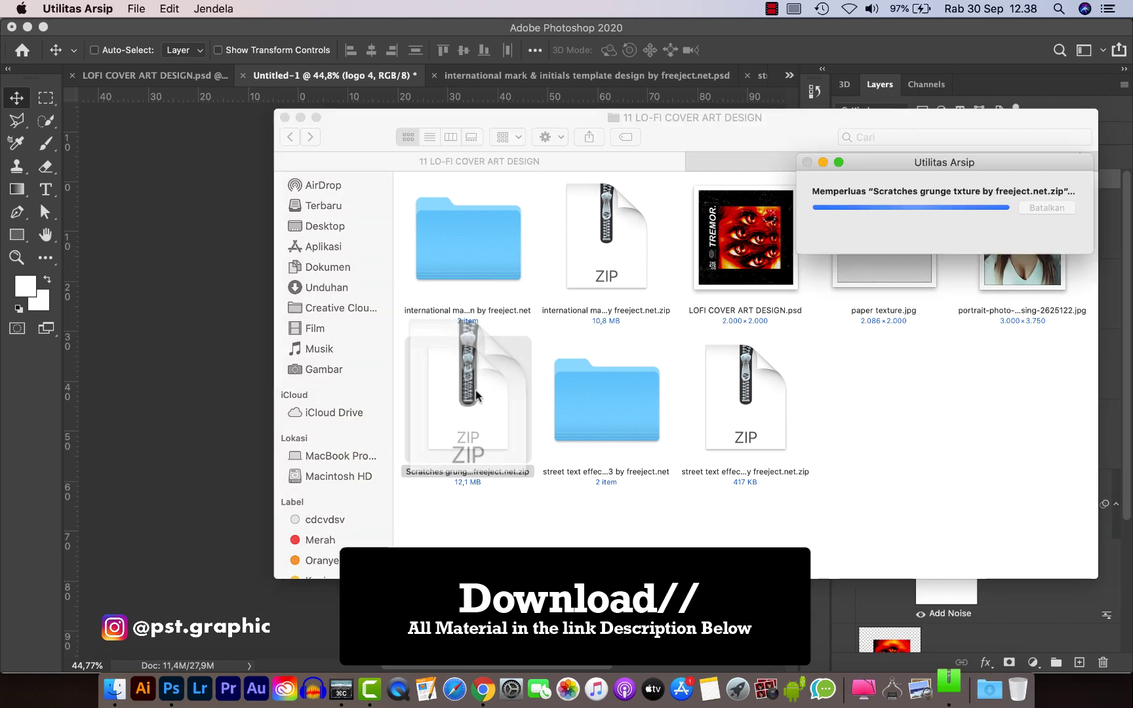
pyautogui.doubleClick(484, 384)
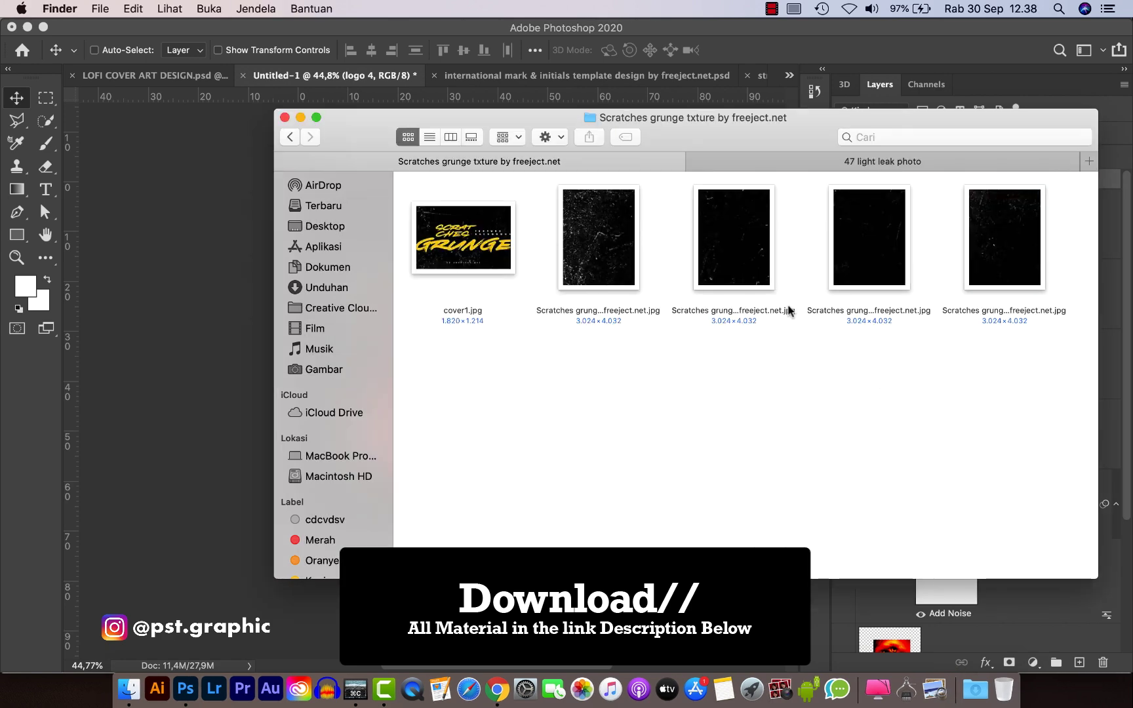
# - Place the Scratches grunge txture 3 image over the whole canvas at about 70.4% scale and set its blend mode to Screen
pyautogui.moveTo(869, 246); pyautogui.dragTo(469, 448)
pyautogui.moveTo(606, 533); pyautogui.dragTo(665, 611)
pyautogui.moveTo(343, 181); pyautogui.dragTo(295, 112)
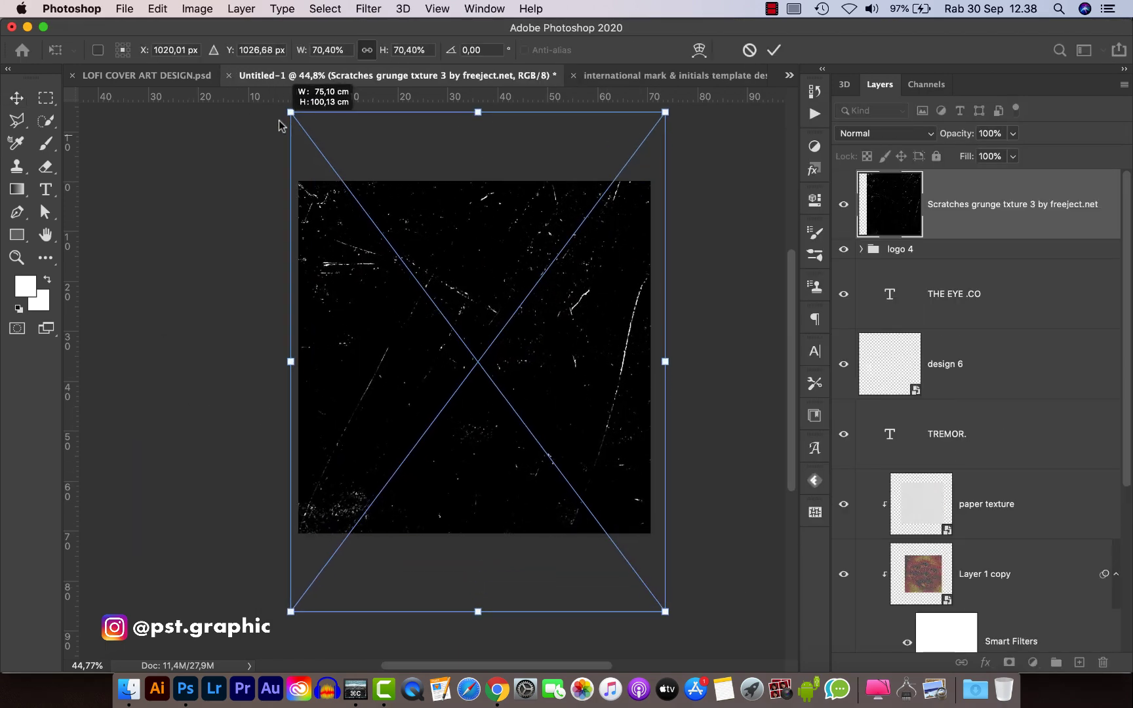
pyautogui.moveTo(450, 357); pyautogui.dragTo(445, 284)
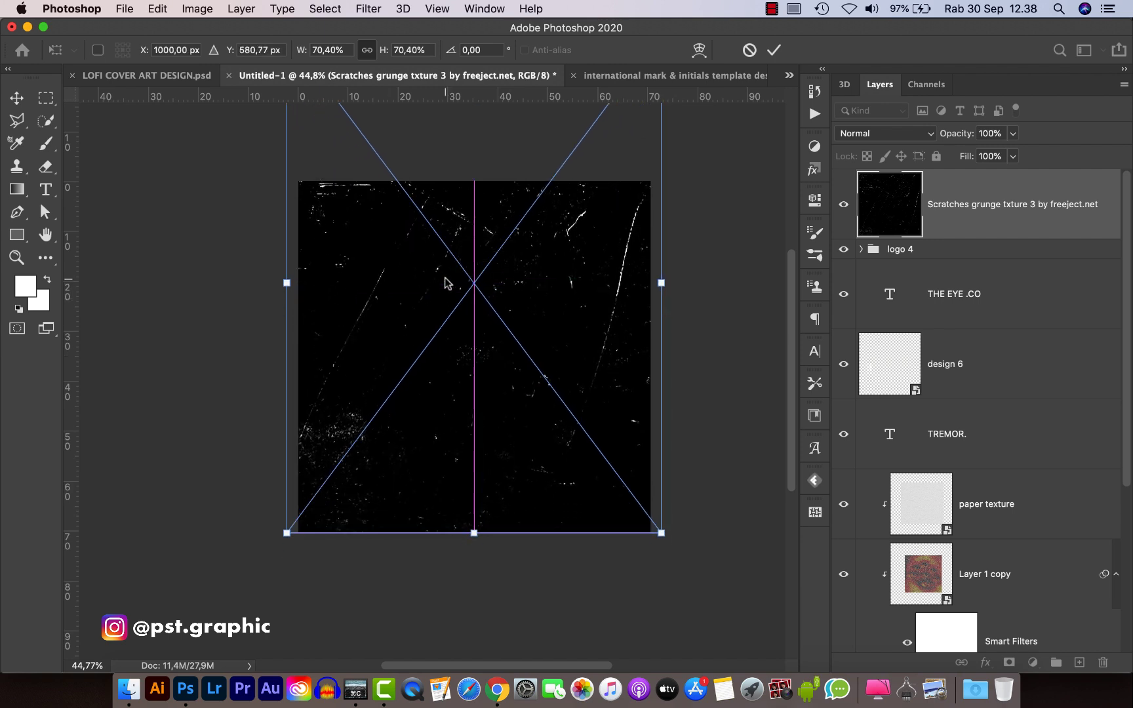
pyautogui.press('Return')
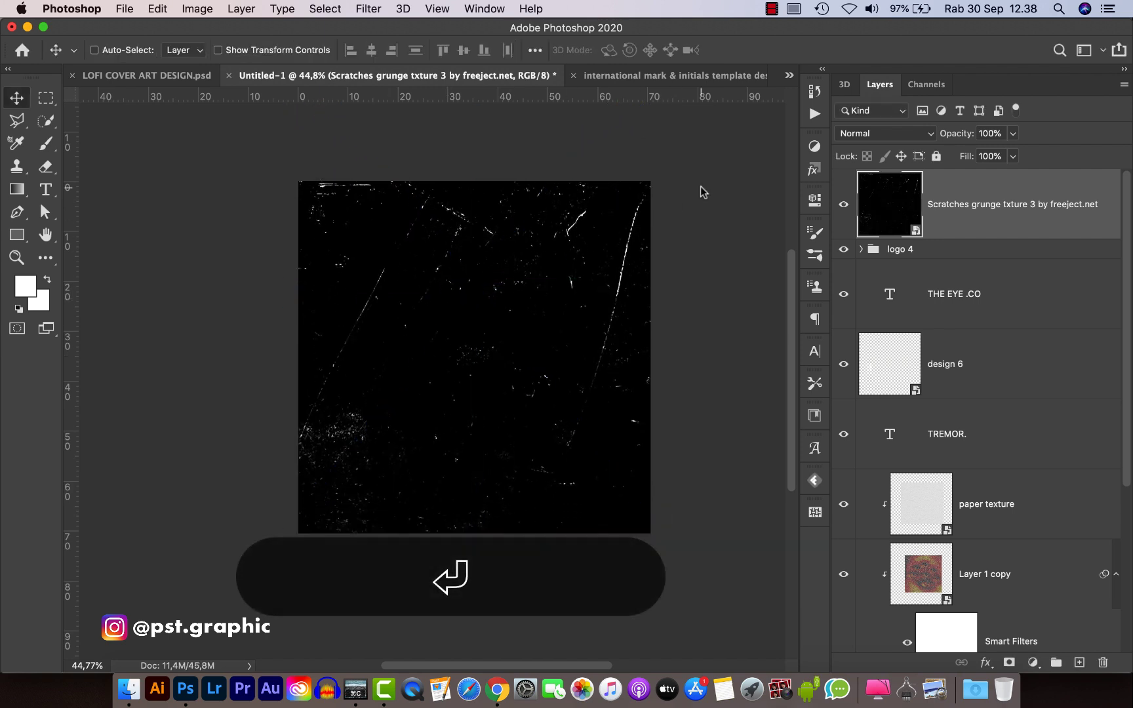
pyautogui.click(855, 136)
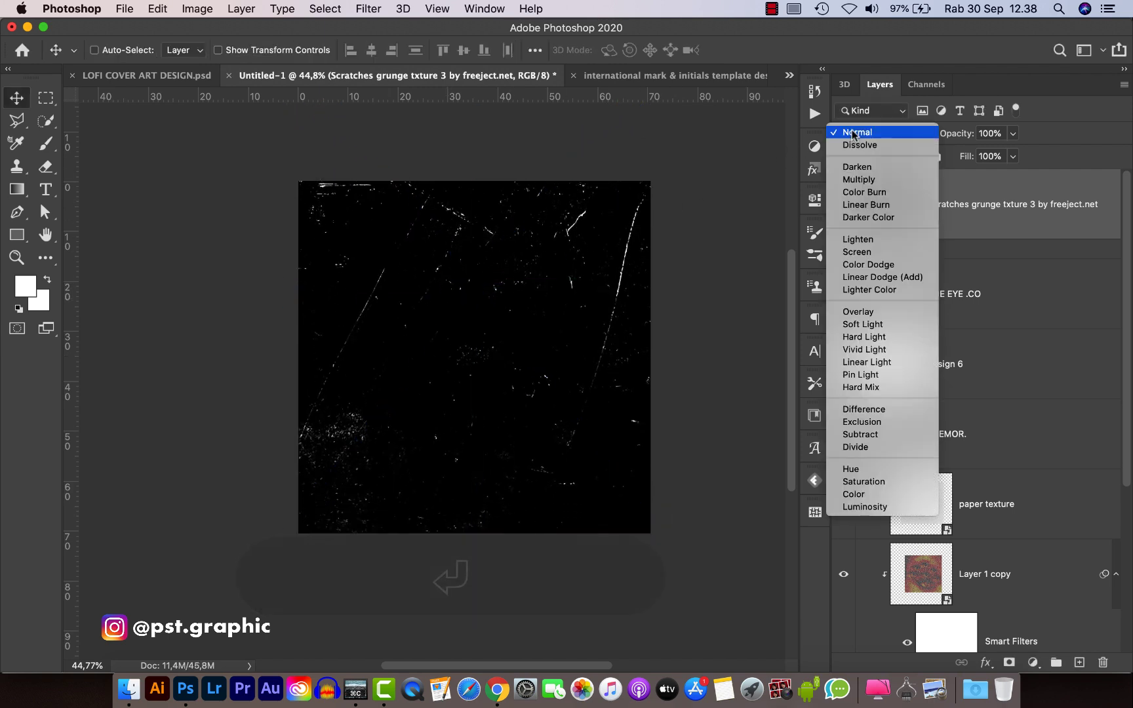
pyautogui.click(868, 253)
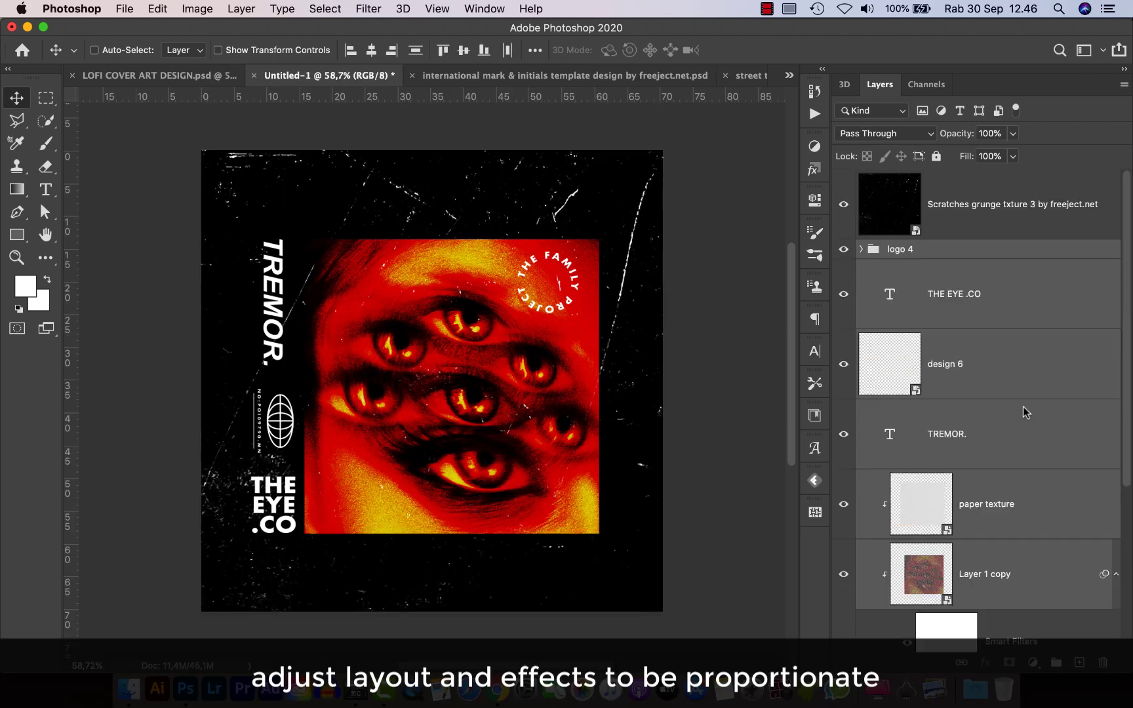
# - Enlarge the vertical TREMOR. title so it reaches up to the canvas's top edge
pyautogui.click(1023, 407)
pyautogui.press('super+t')
pyautogui.moveTo(294, 248); pyautogui.dragTo(276, 227)
pyautogui.press('Return')
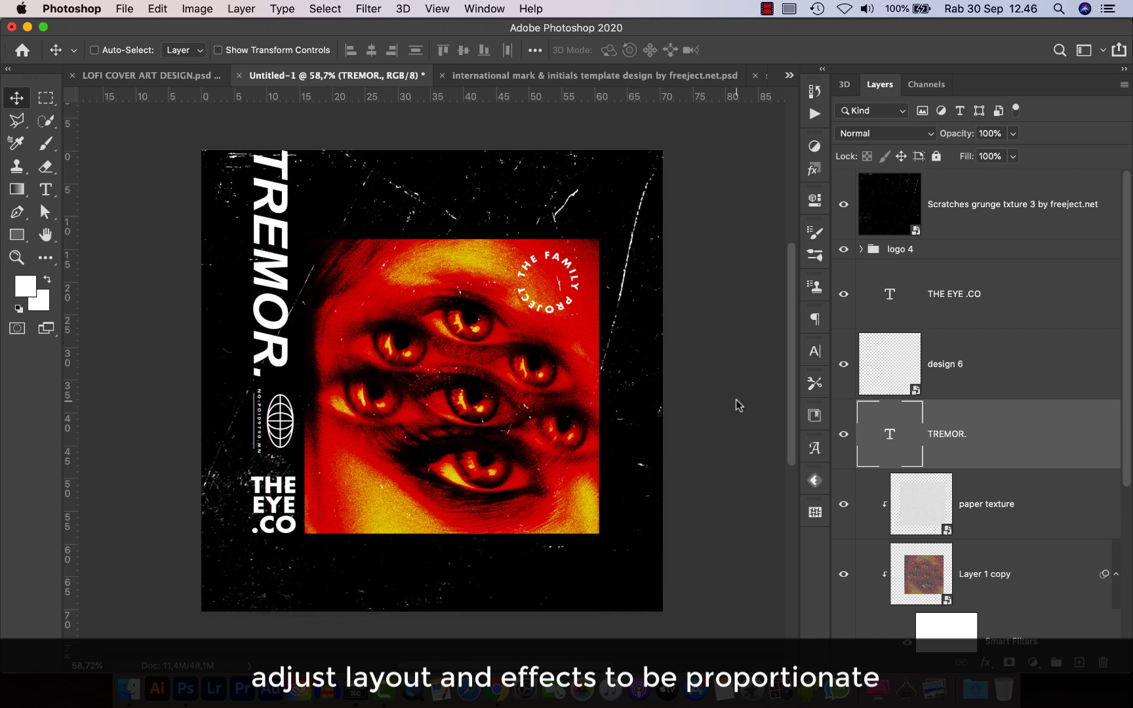
# - Scale the title, globe logo and THE EYE .CO text down together to match the portrait's height, and adjust the globe's position
pyautogui.keyDown('super'); pyautogui.click(984, 364); pyautogui.keyUp('super')
pyautogui.keyDown('super'); pyautogui.click(984, 294); pyautogui.keyUp('super')
pyautogui.press('super+t')
pyautogui.moveTo(251, 150); pyautogui.dragTo(261, 223)
pyautogui.press('Return')
pyautogui.click(987, 382)
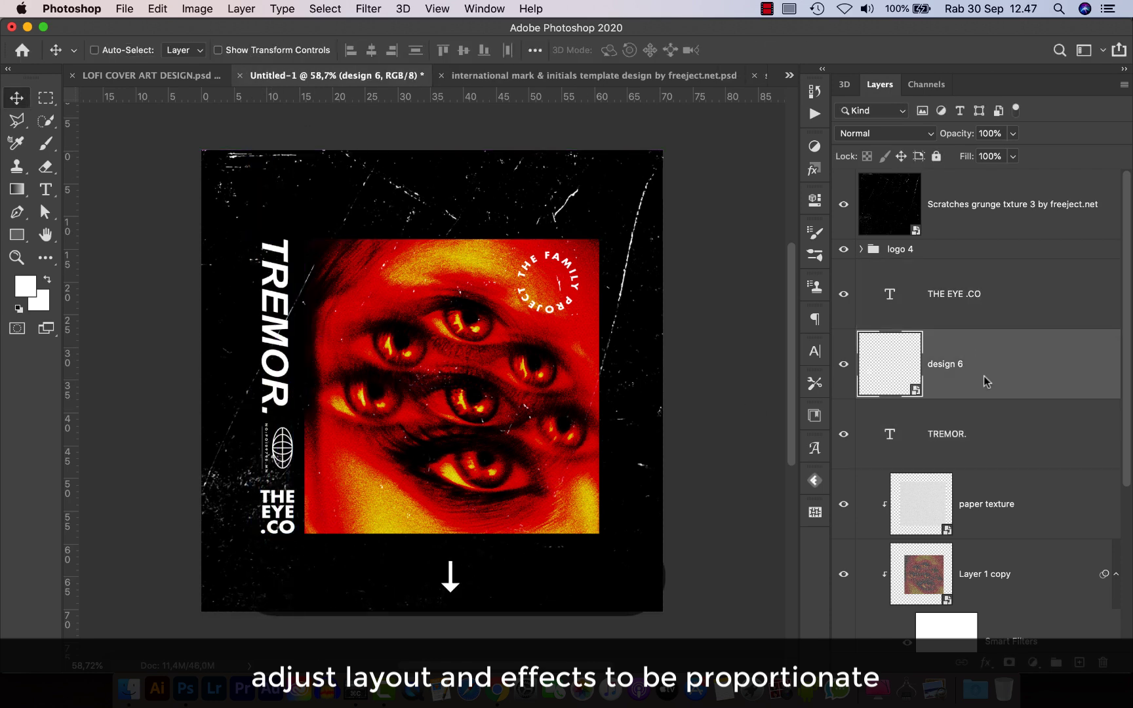
# - Replace the circular text in the logo 4 group with "THE EYE COMPANYS"
pyautogui.click(951, 249)
pyautogui.doubleClick(548, 278)
pyautogui.press('super+a')
pyautogui.write('the eye compa')
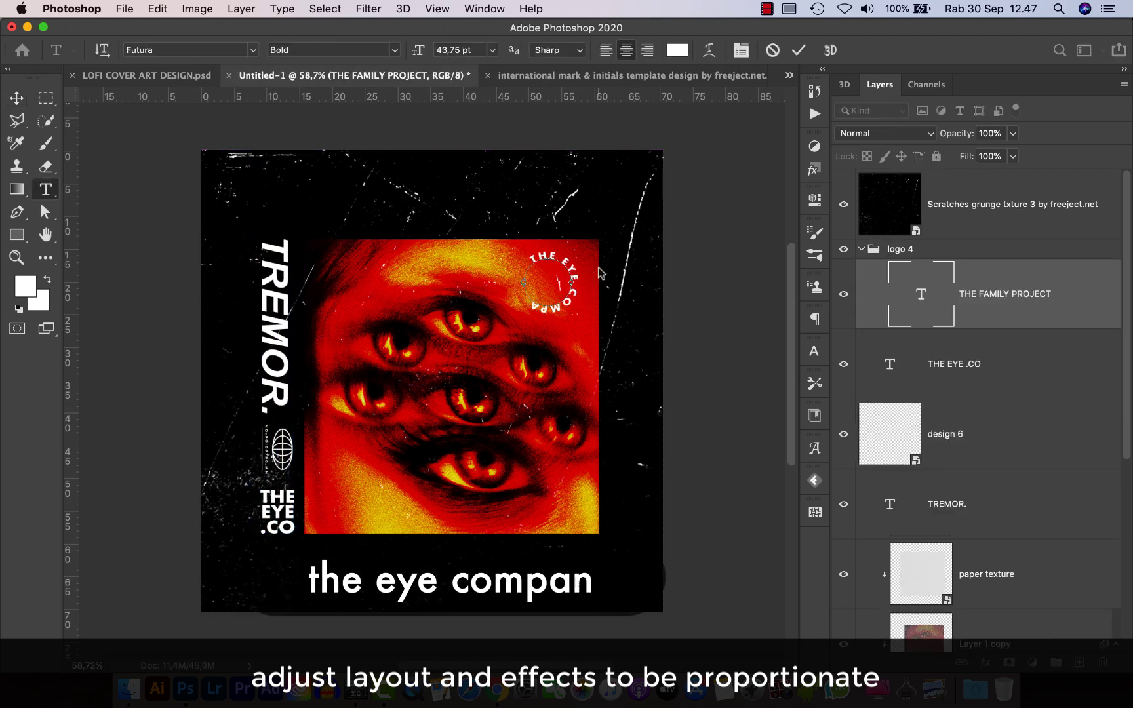
pyautogui.write('nys')
# - Enlarge the circular THE EYE COMPANYS text and move it across the portrait's top edge, near the right corner
pyautogui.press('super+t')
pyautogui.press('Return')
pyautogui.moveTo(572, 295); pyautogui.dragTo(562, 268)
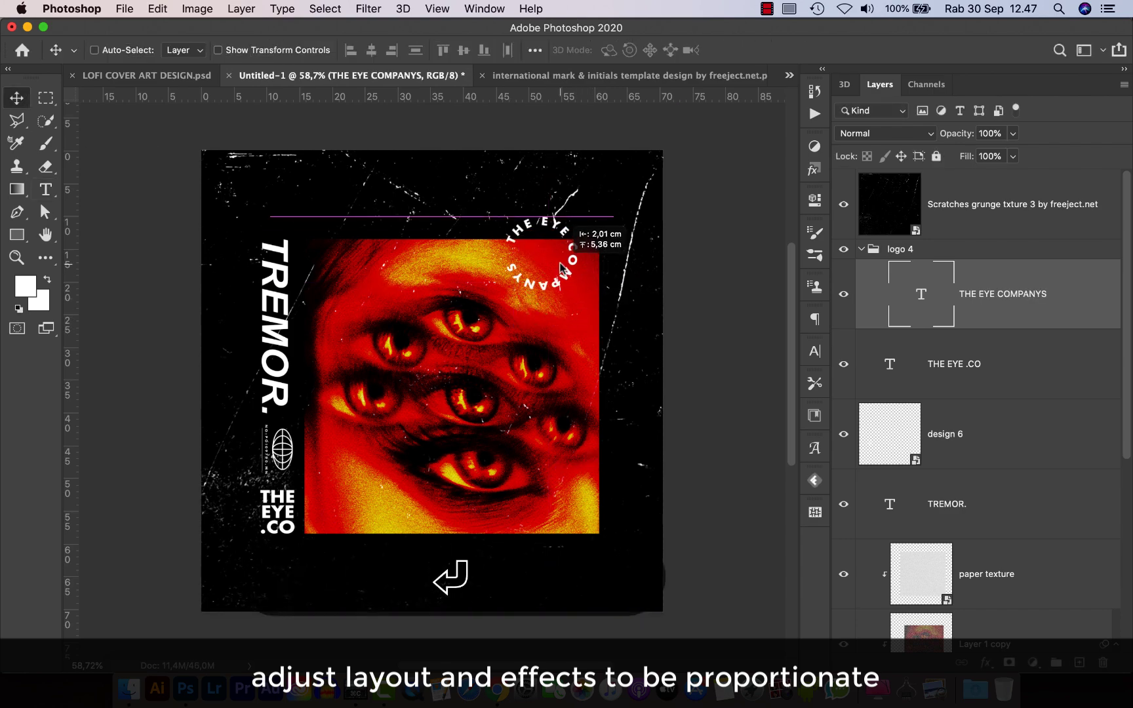
# - Scale the portrait, its textures and all the texts and logos down together, leaving the scratches and black background as they are
pyautogui.keyDown('super'); pyautogui.click(591, 519); pyautogui.keyUp('super')
pyautogui.press('super+t')
pyautogui.moveTo(632, 536); pyautogui.dragTo(585, 492)
pyautogui.press('Return')
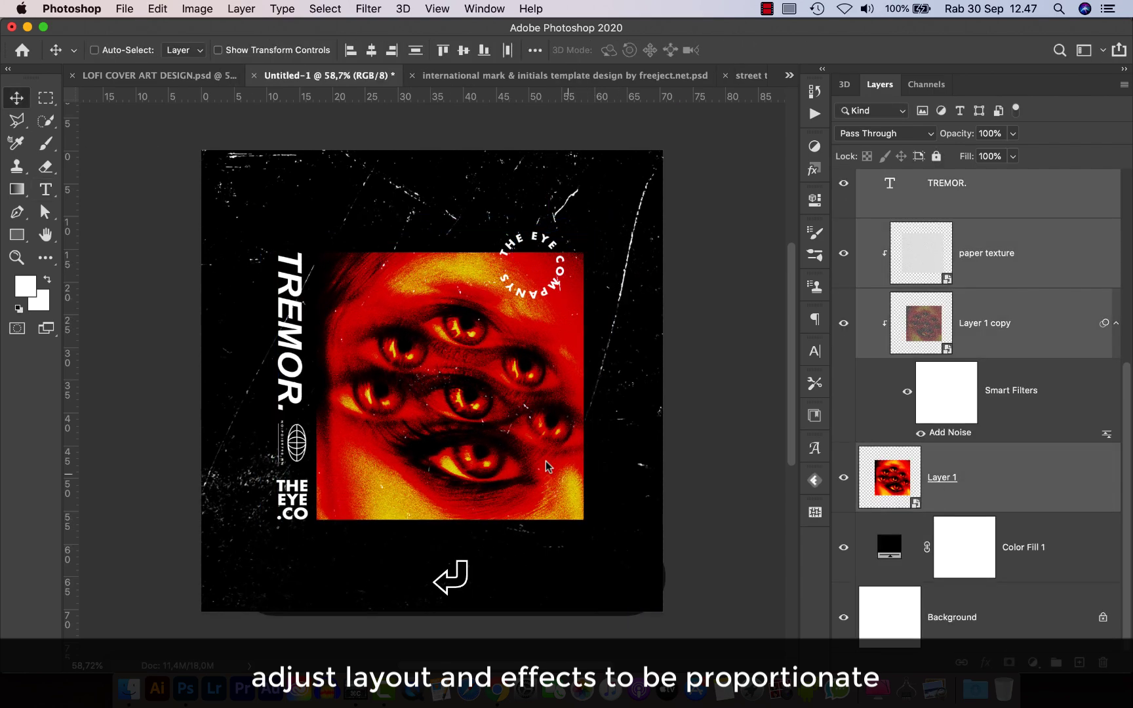
# - Apply a Curves adjustment to the paper texture layer to brighten it
pyautogui.scroll(3, 446, 380)
pyautogui.click(984, 253)
pyautogui.press('super+m')
pyautogui.moveTo(735, 387); pyautogui.dragTo(752, 372)
pyautogui.press('Return')
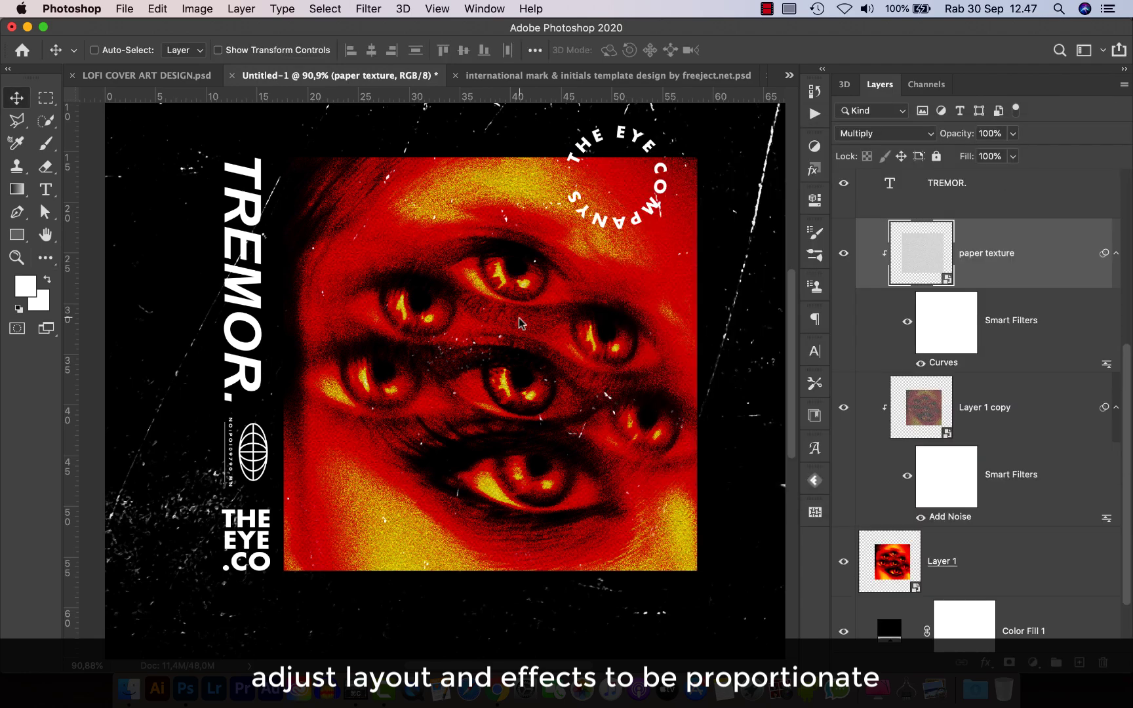
pyautogui.scroll(-5, 437, 344)
pyautogui.click(767, 8)
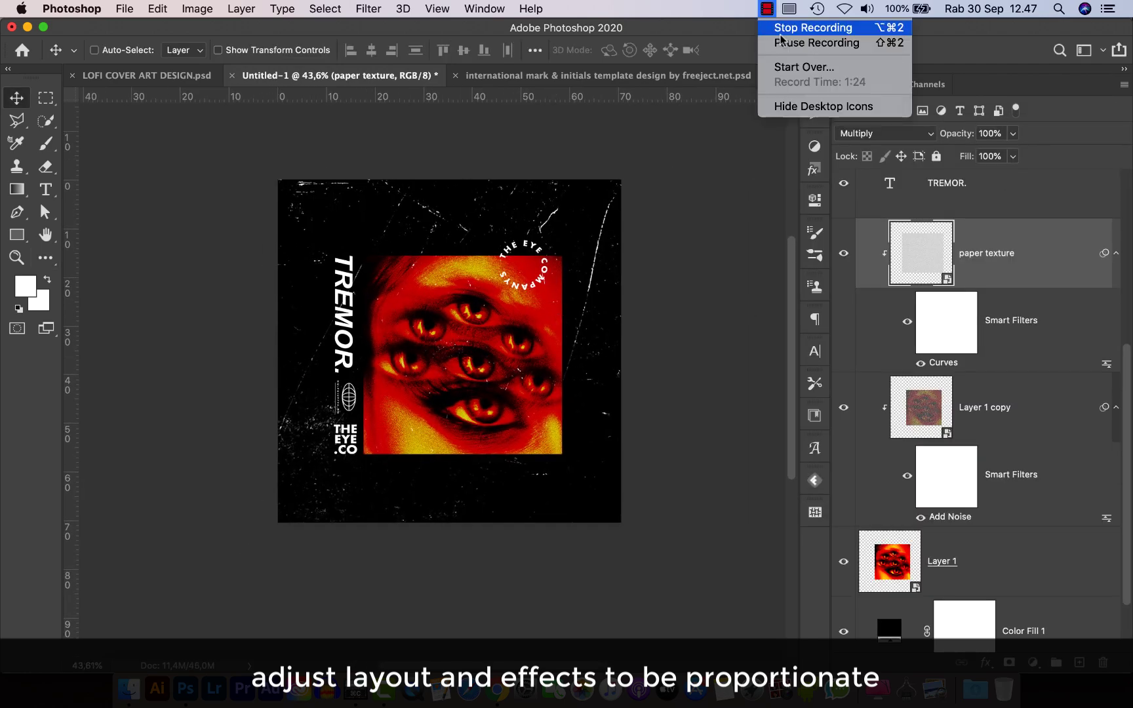